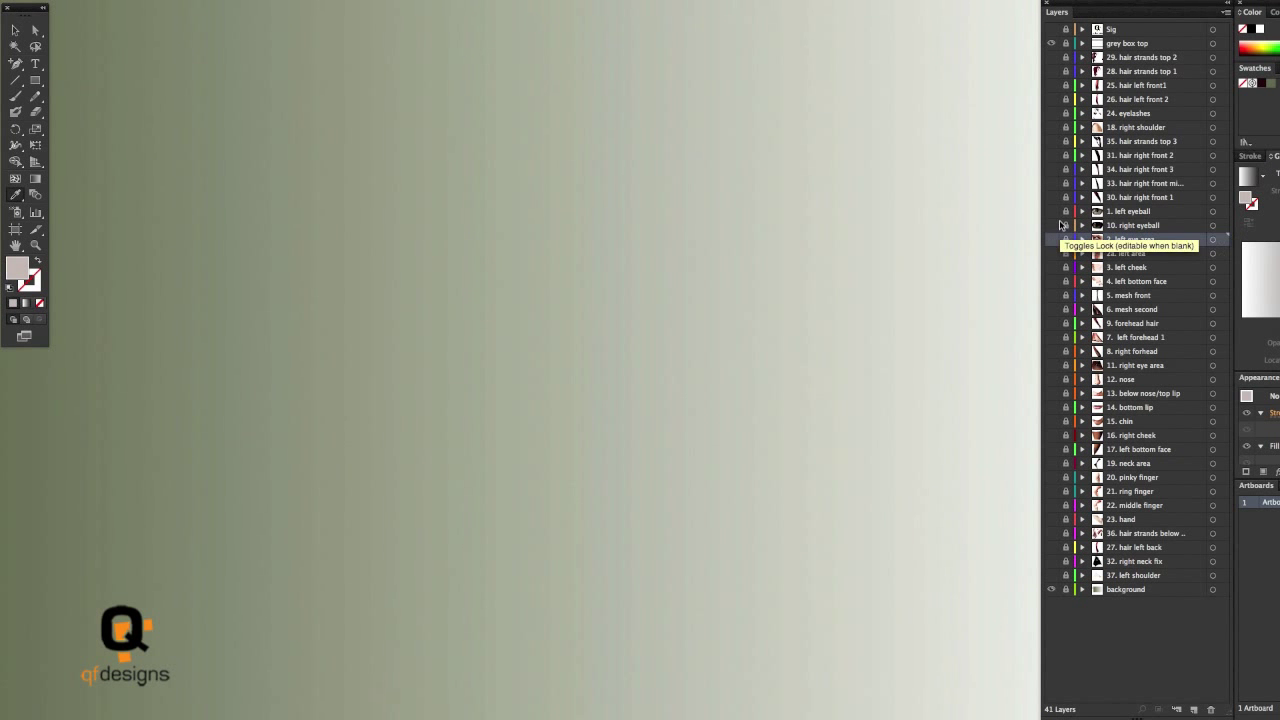
Show the 1. left eyeball layer and display the artwork in outline view
click(1052, 212)
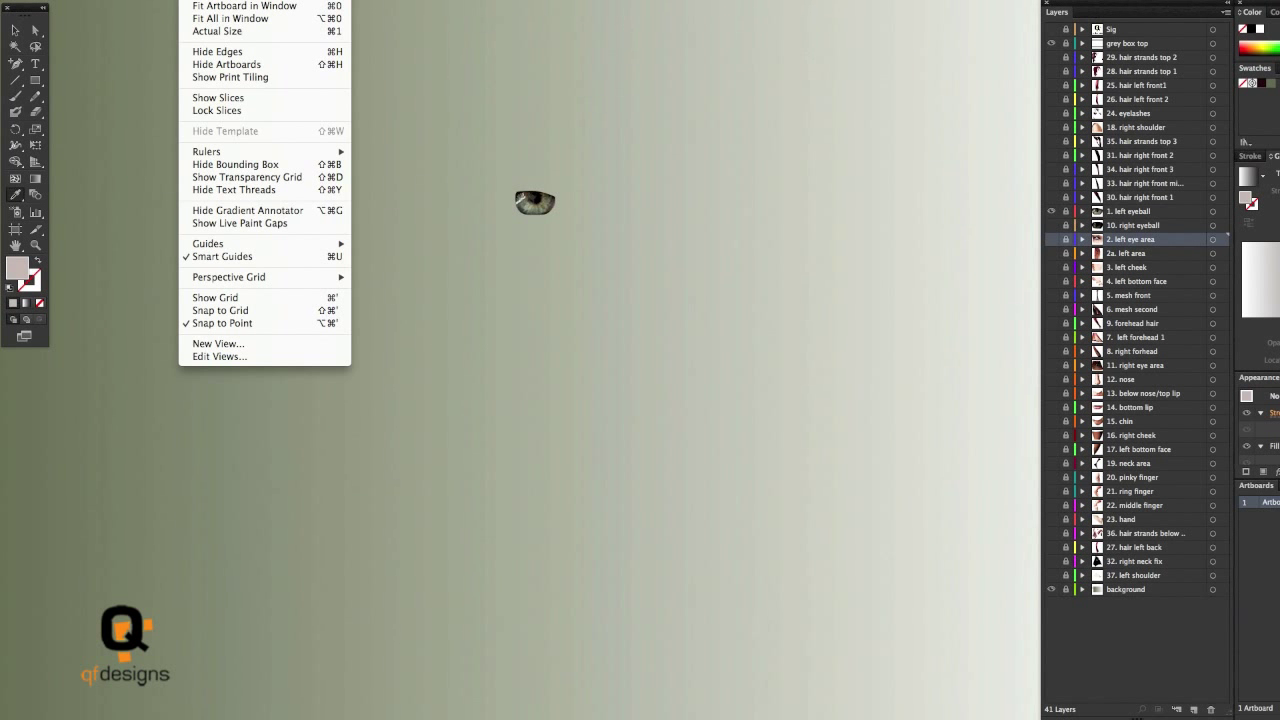
click(215, 1)
key(ctrl+y)
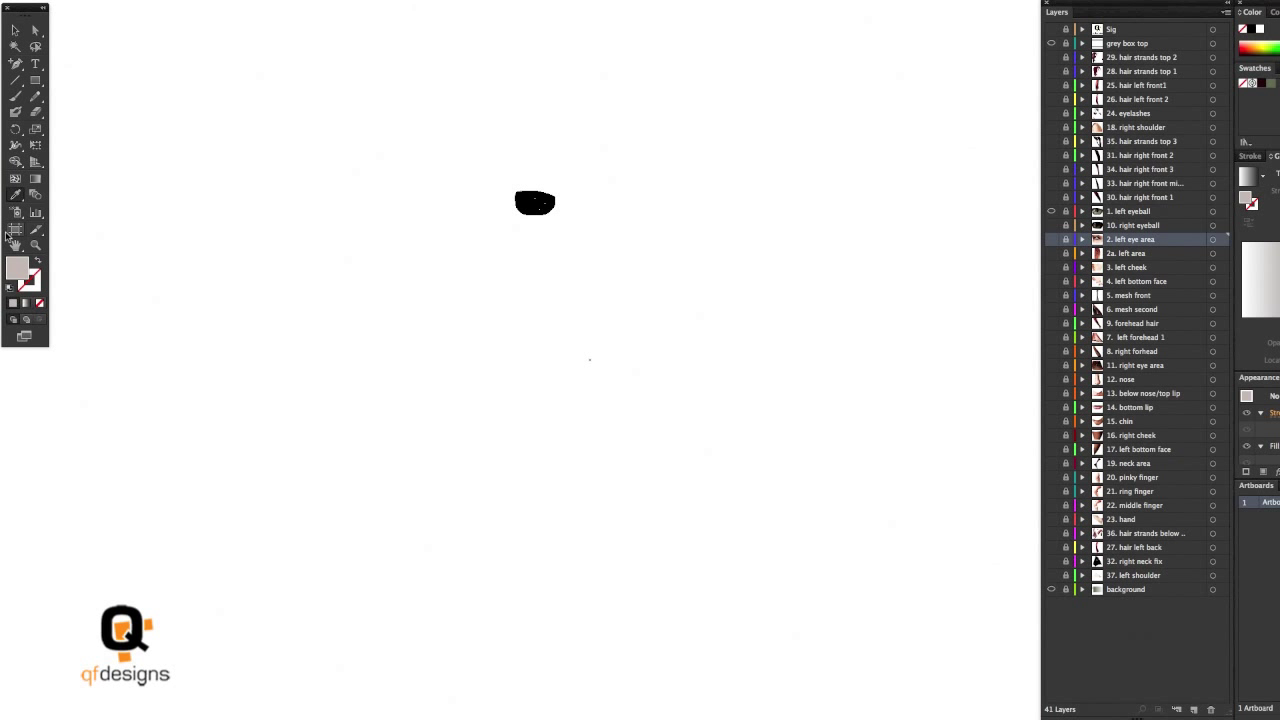
Examine the left eyeball's mesh lines up close in outline view, and return to the full-colour preview
key(ctrl+equal)
key(ctrl+equal)
key(ctrl+equal)
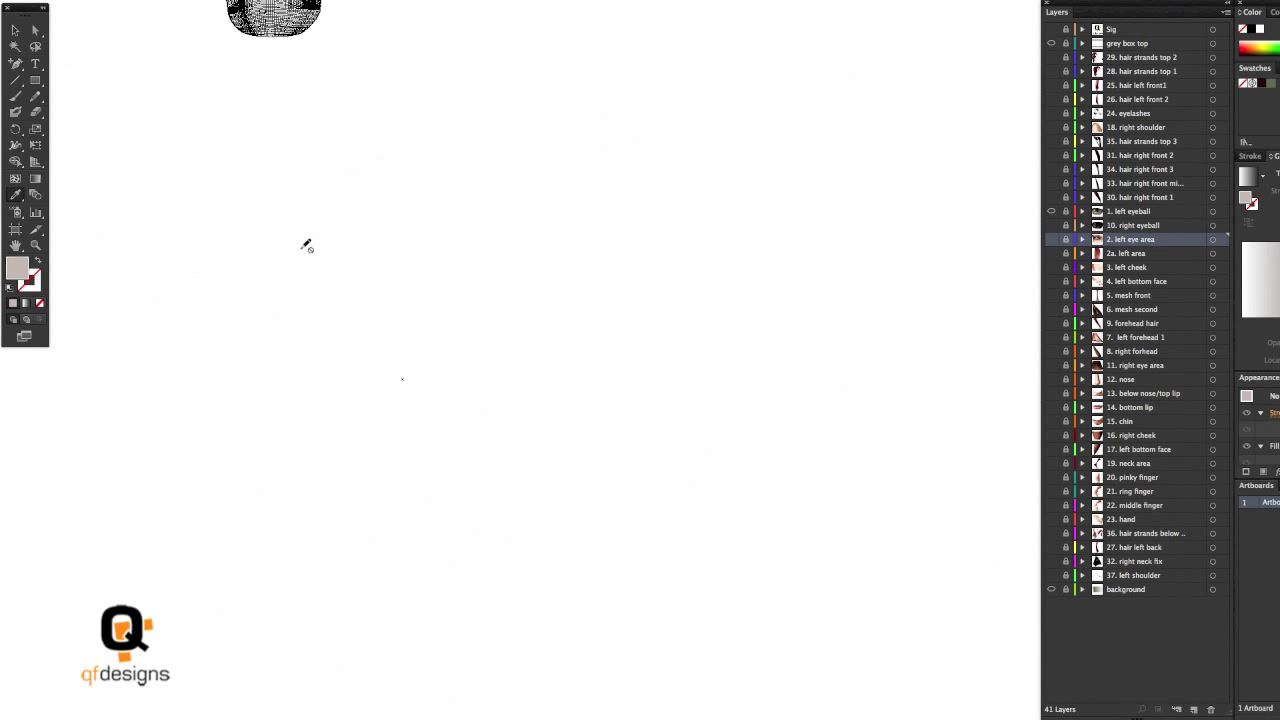
drag(296, 134, 360, 246)
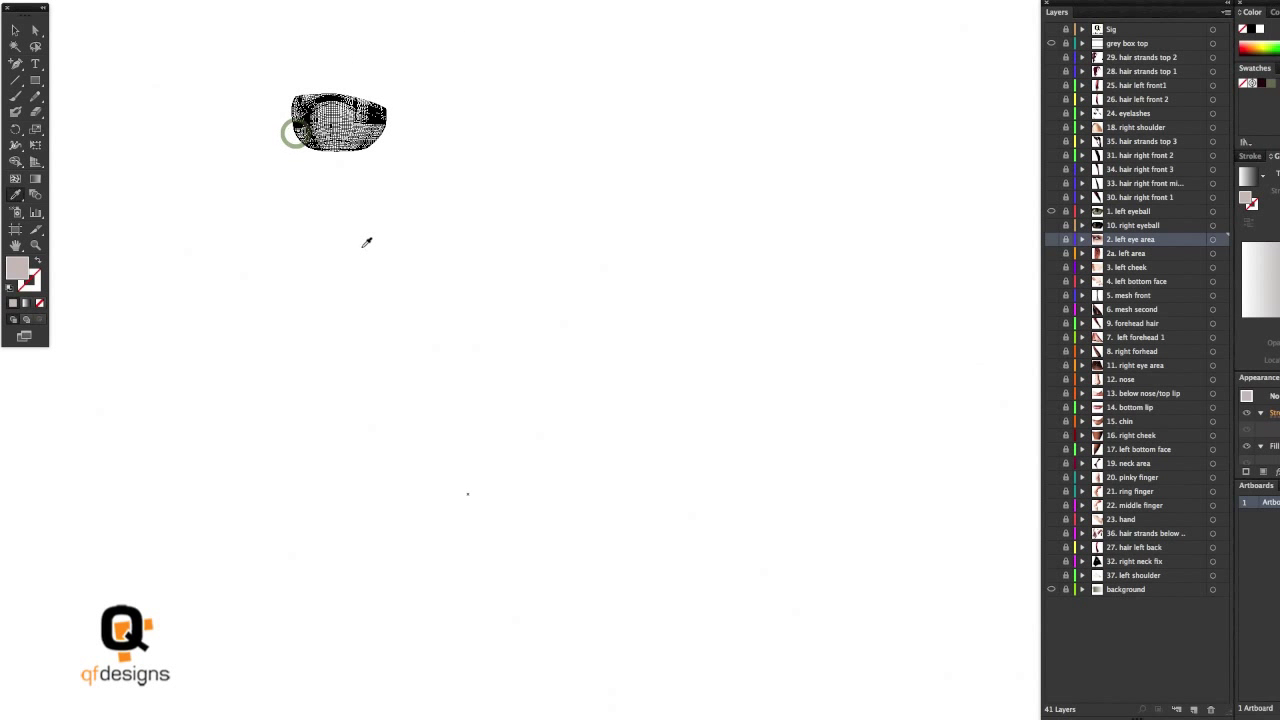
key(ctrl+equal)
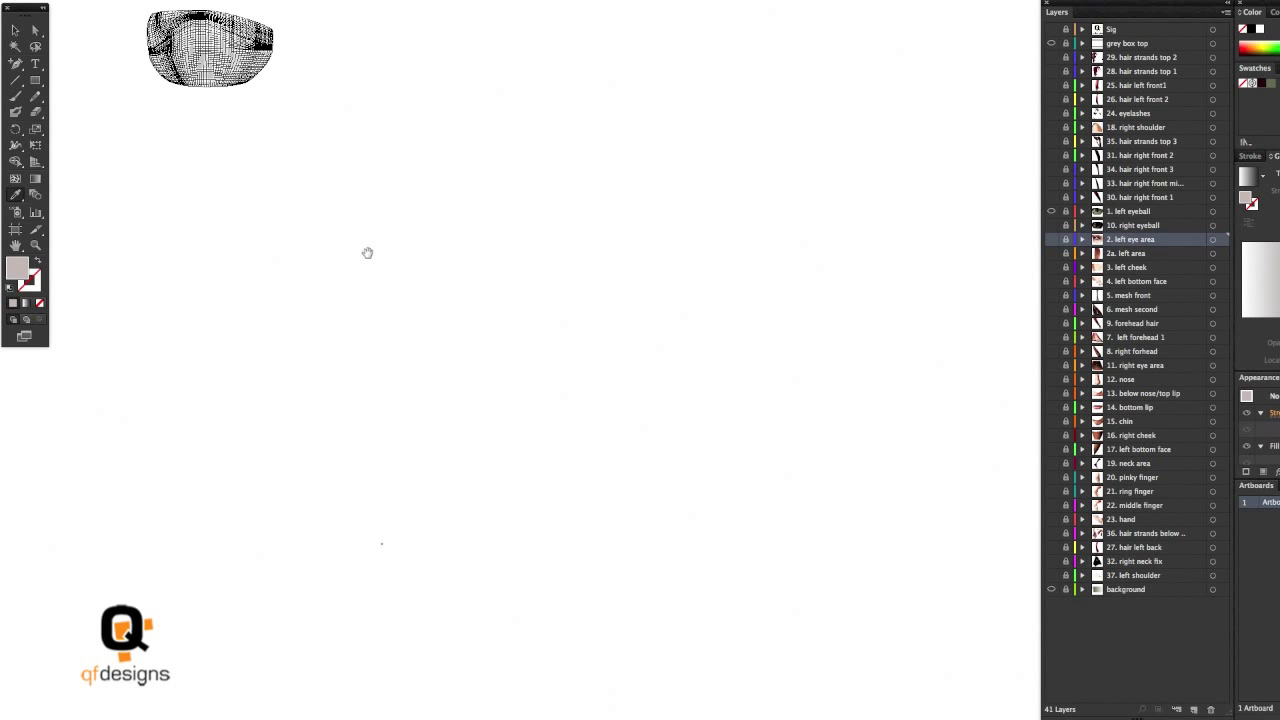
drag(160, 106, 510, 418)
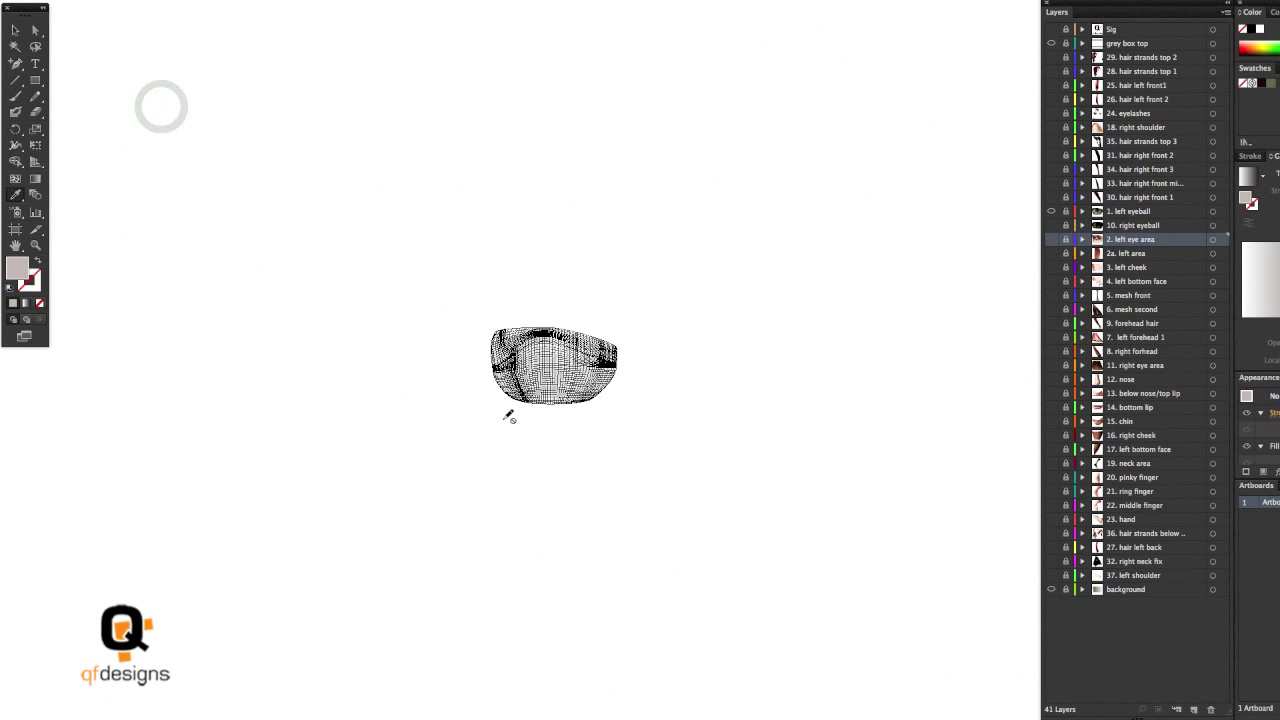
scroll(510, 418, up, 1)
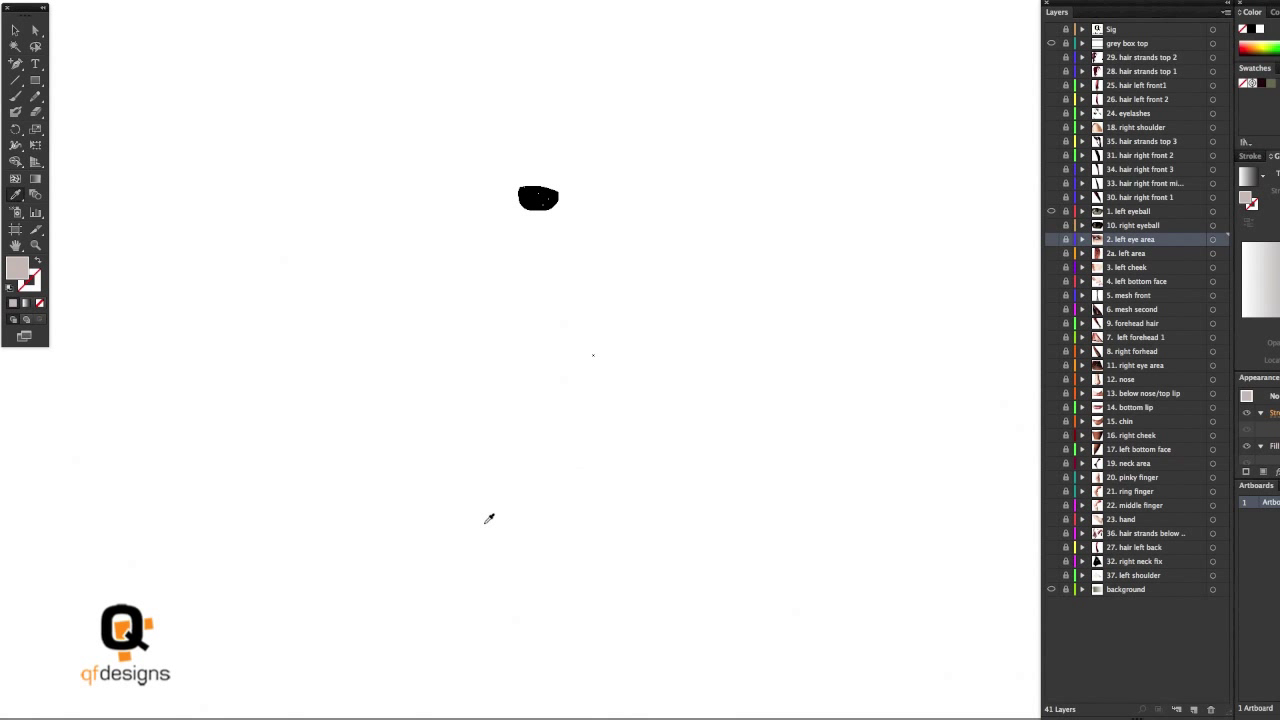
click(194, 0)
click(205, 0)
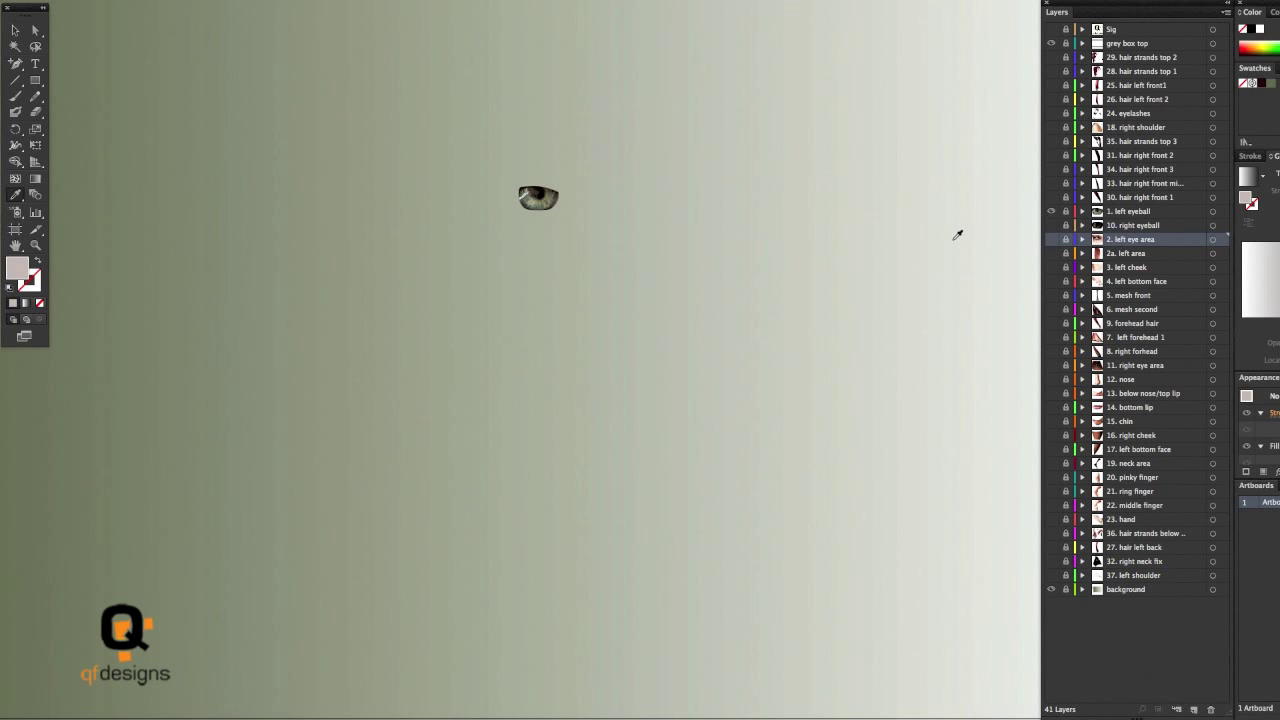
Show the 2. left eye area layer and check its mesh in outline view before returning to preview
click(1051, 241)
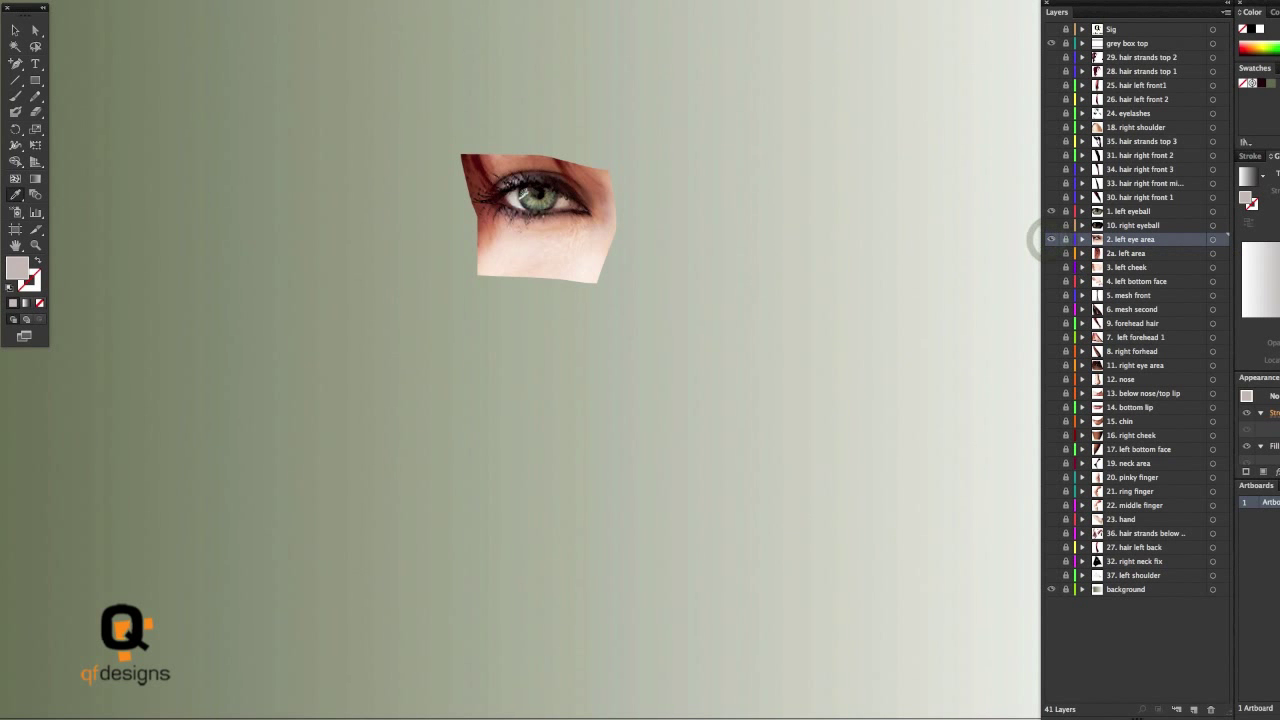
key(super+y)
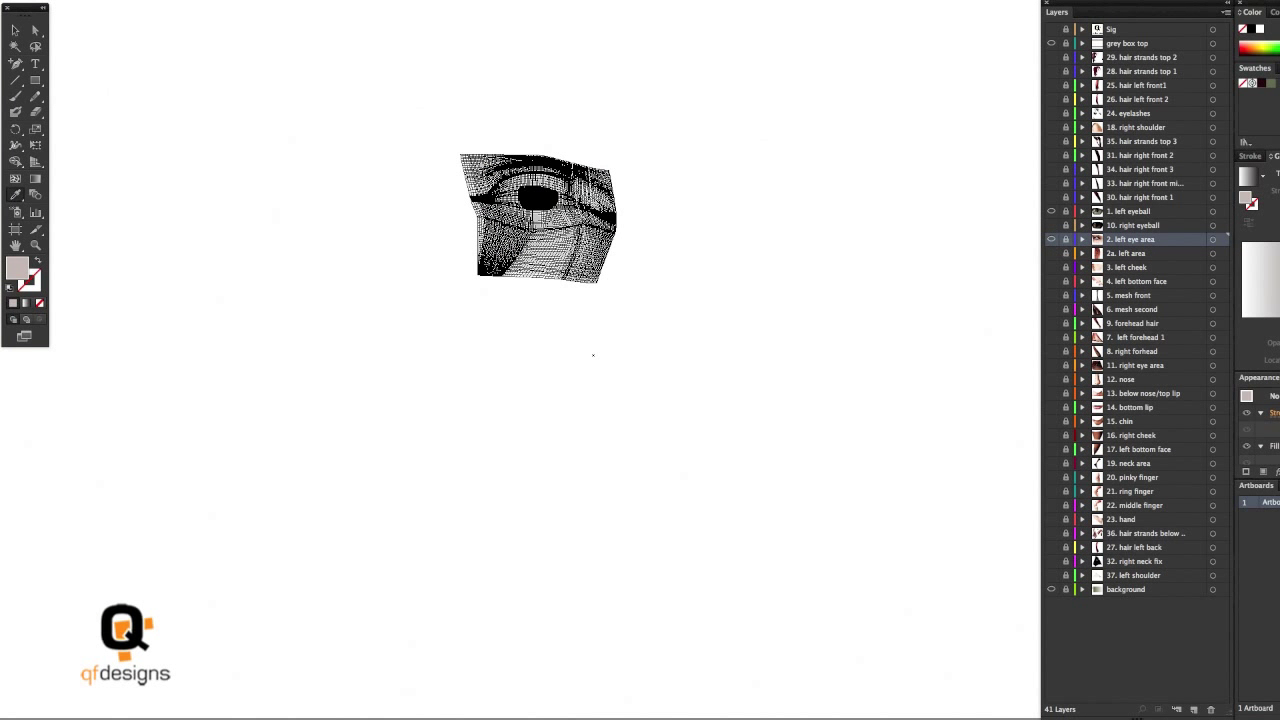
click(194, 0)
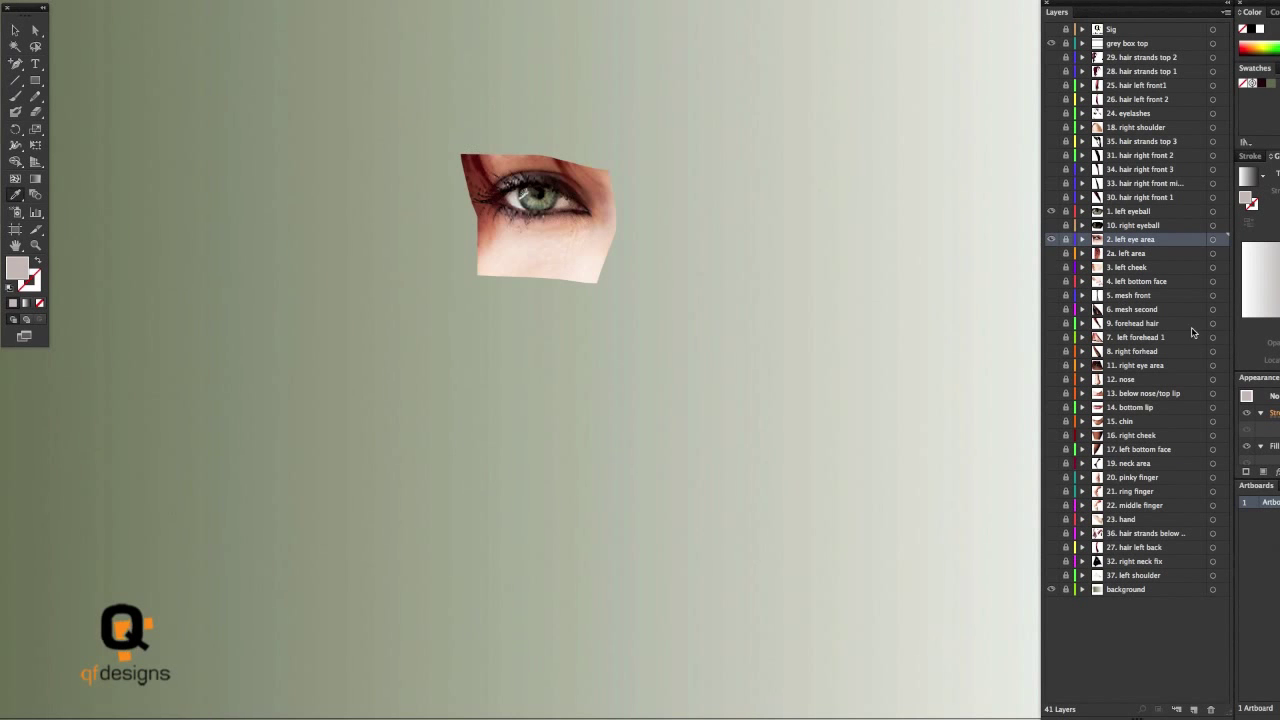
Show the 2a. left area and 3. left cheek layers, check their meshes in outline view and return to preview
click(1051, 256)
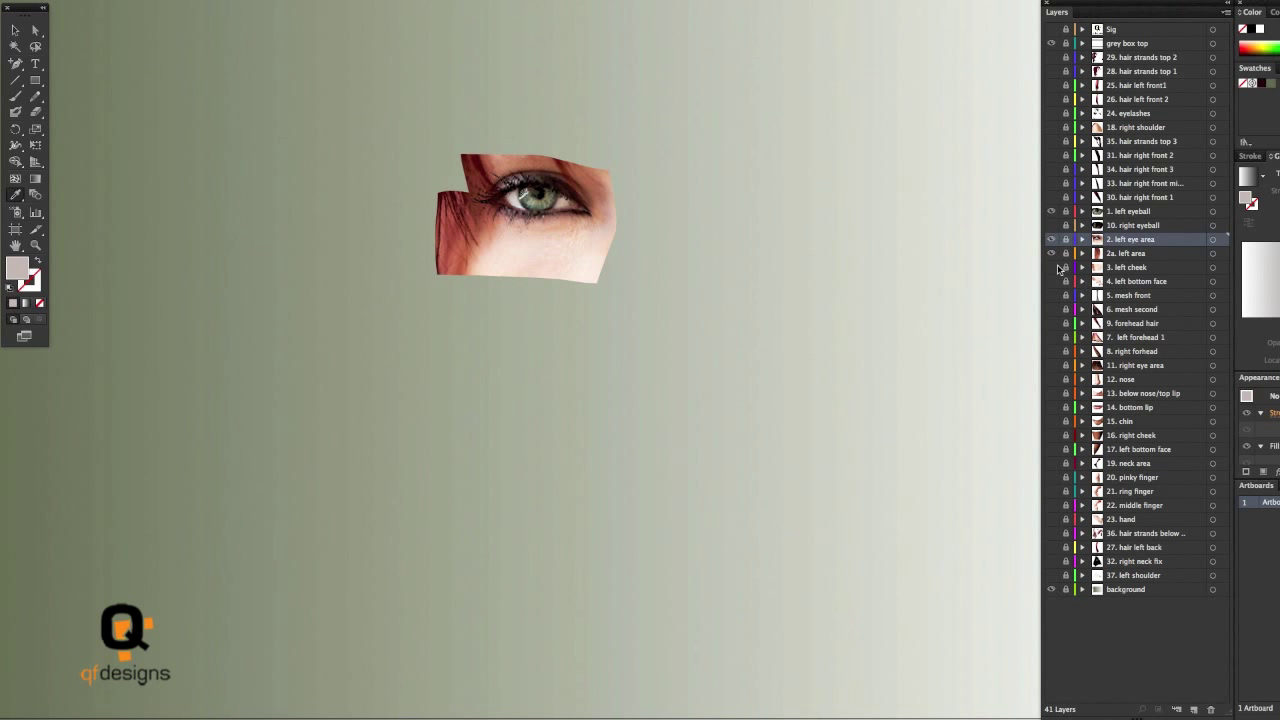
click(1051, 268)
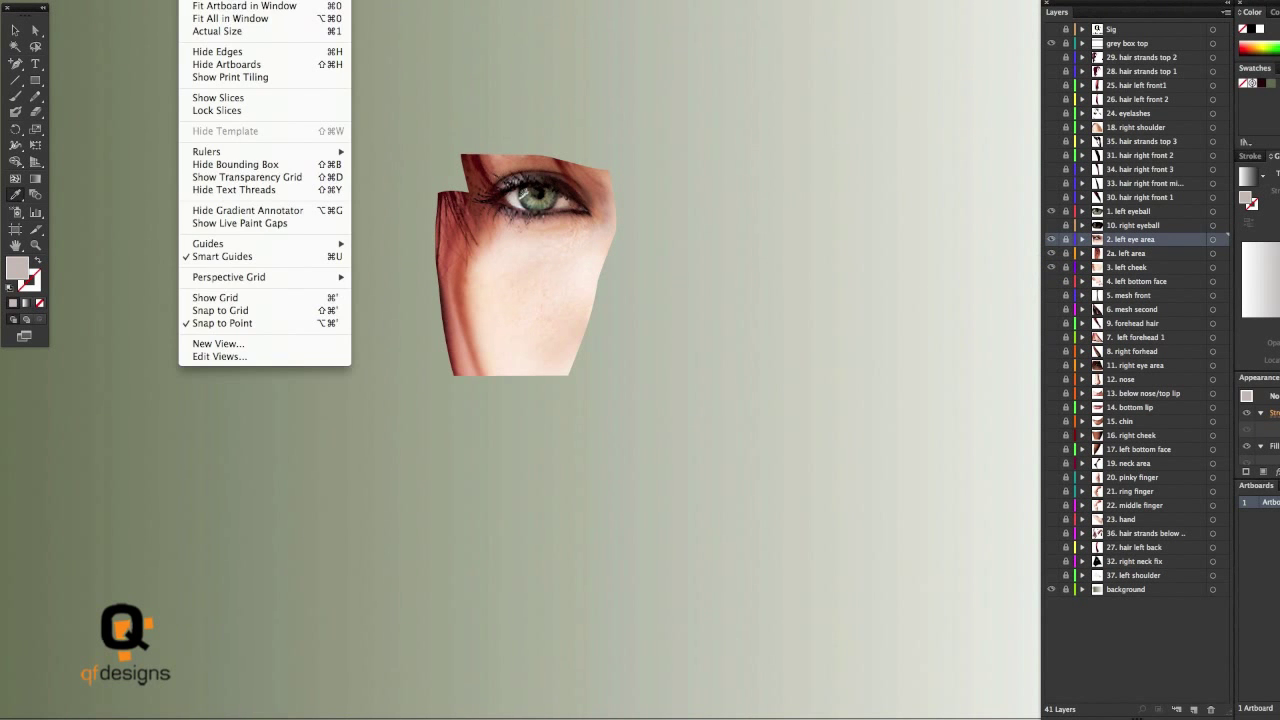
key(super+y)
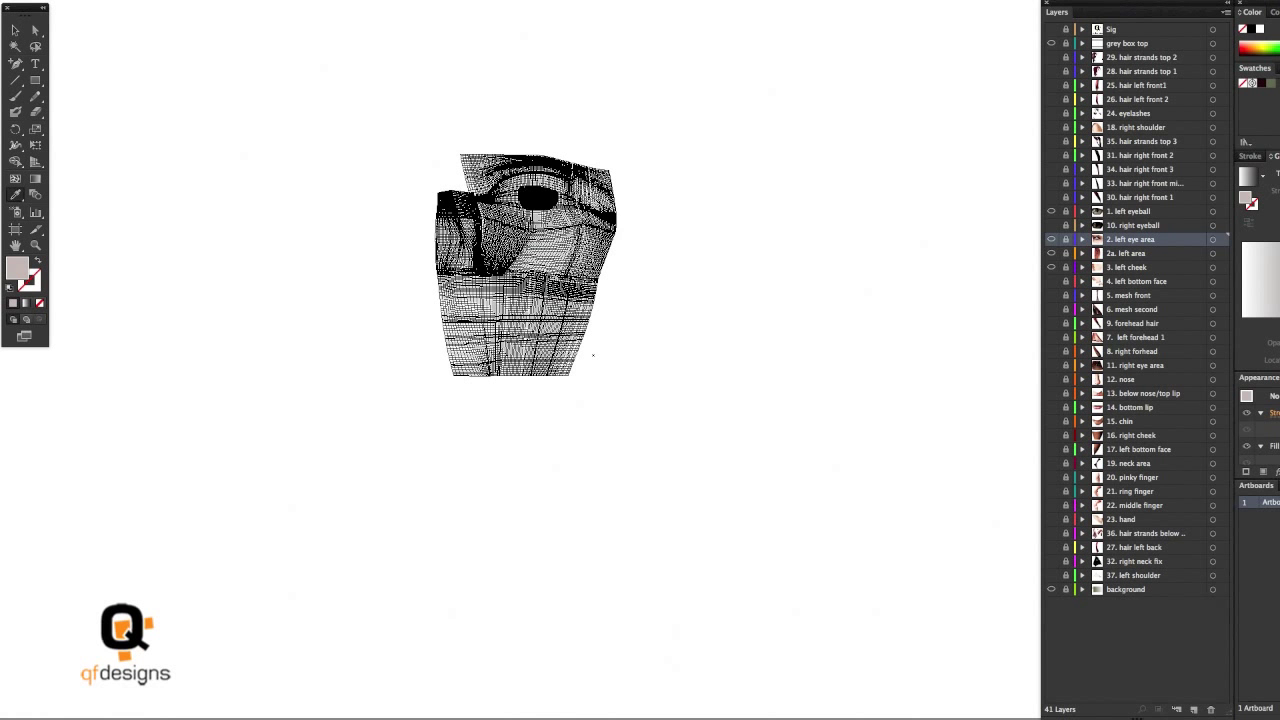
click(190, 0)
click(215, 0)
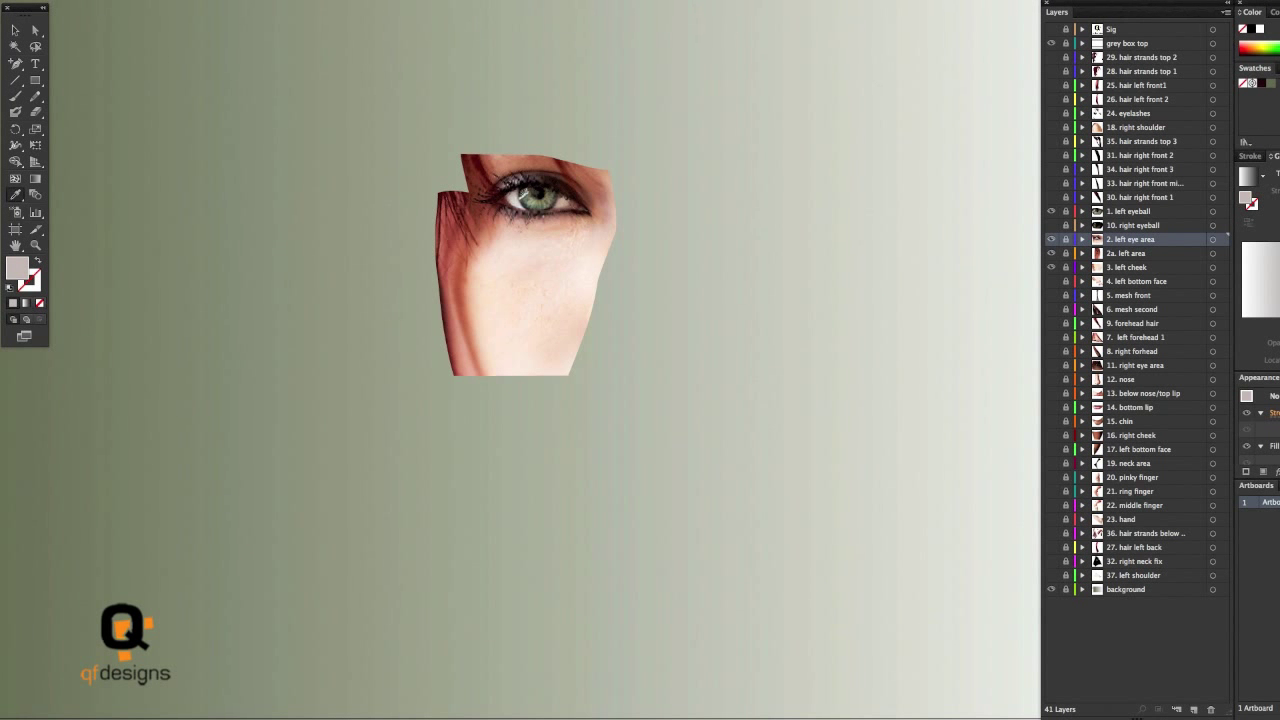
Draw a portrait rectangle on the 3. left cheek layer in the empty area left of the eye artwork
click(35, 80)
click(1150, 267)
drag(170, 113, 276, 236)
Convert the rectangle into a gradient mesh with 35 rows, 35 columns and Flat appearance
click(20, 1)
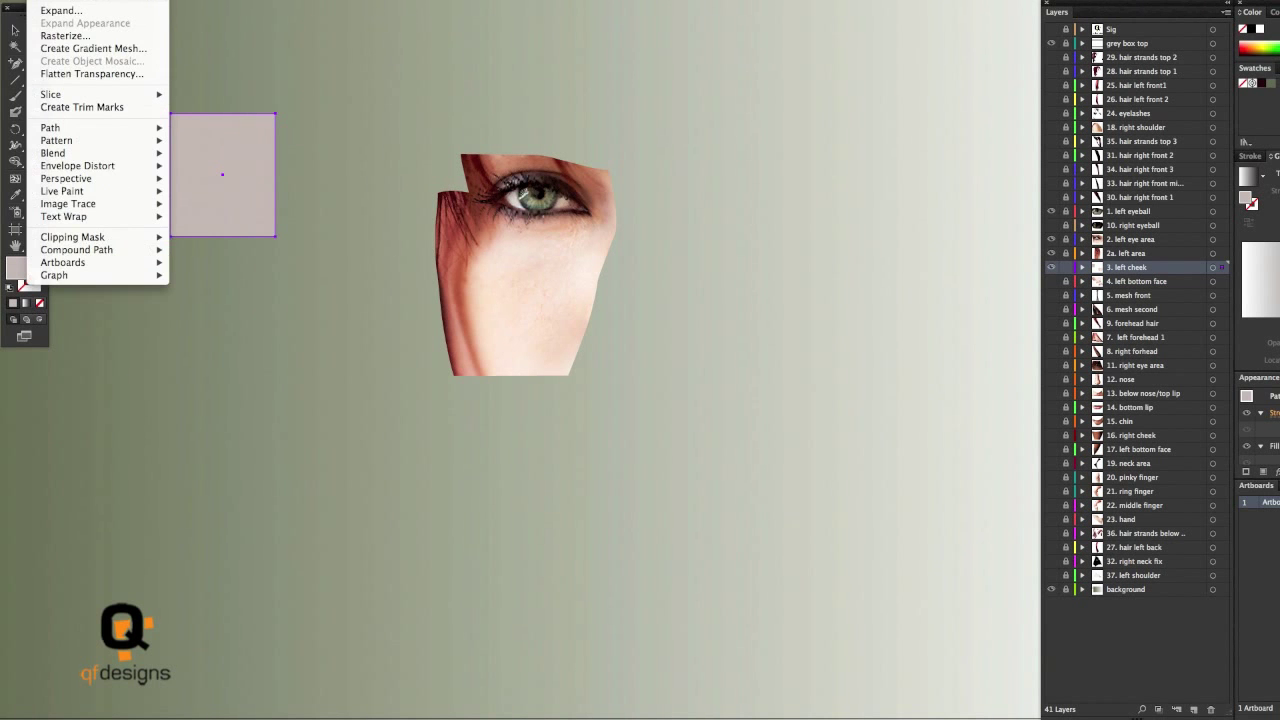
click(95, 47)
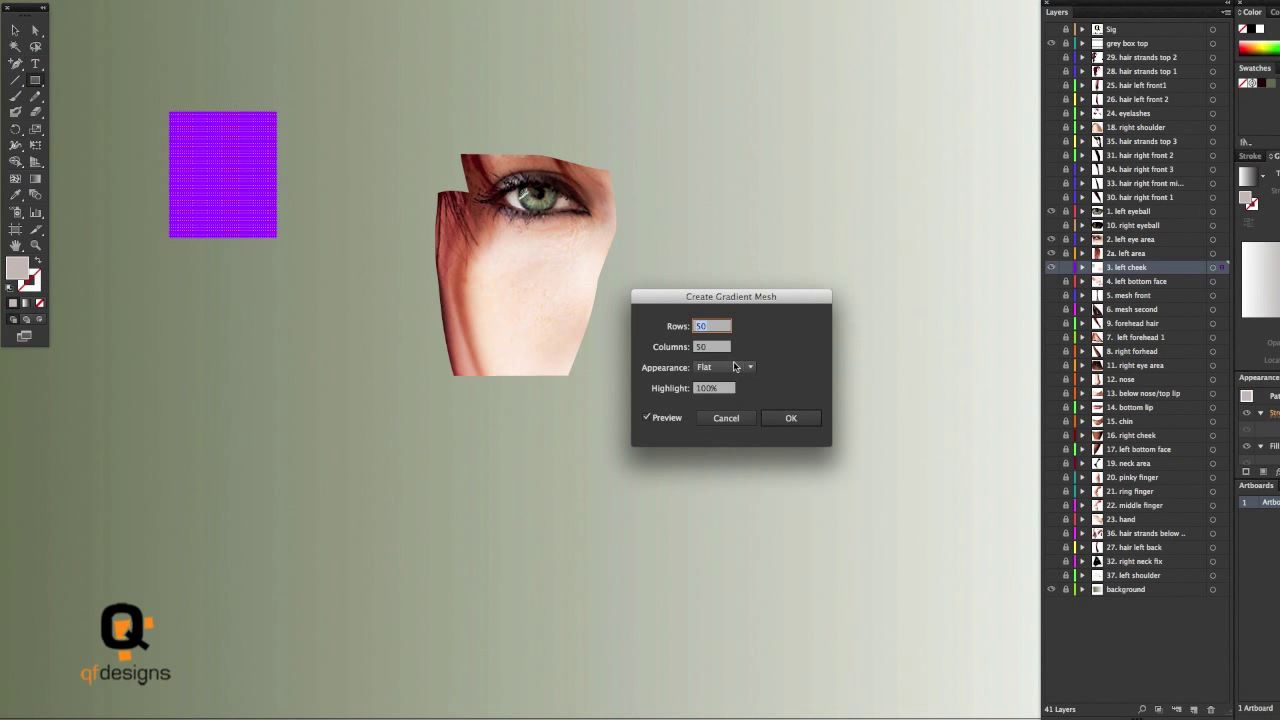
text(40)
key(BackSpace)
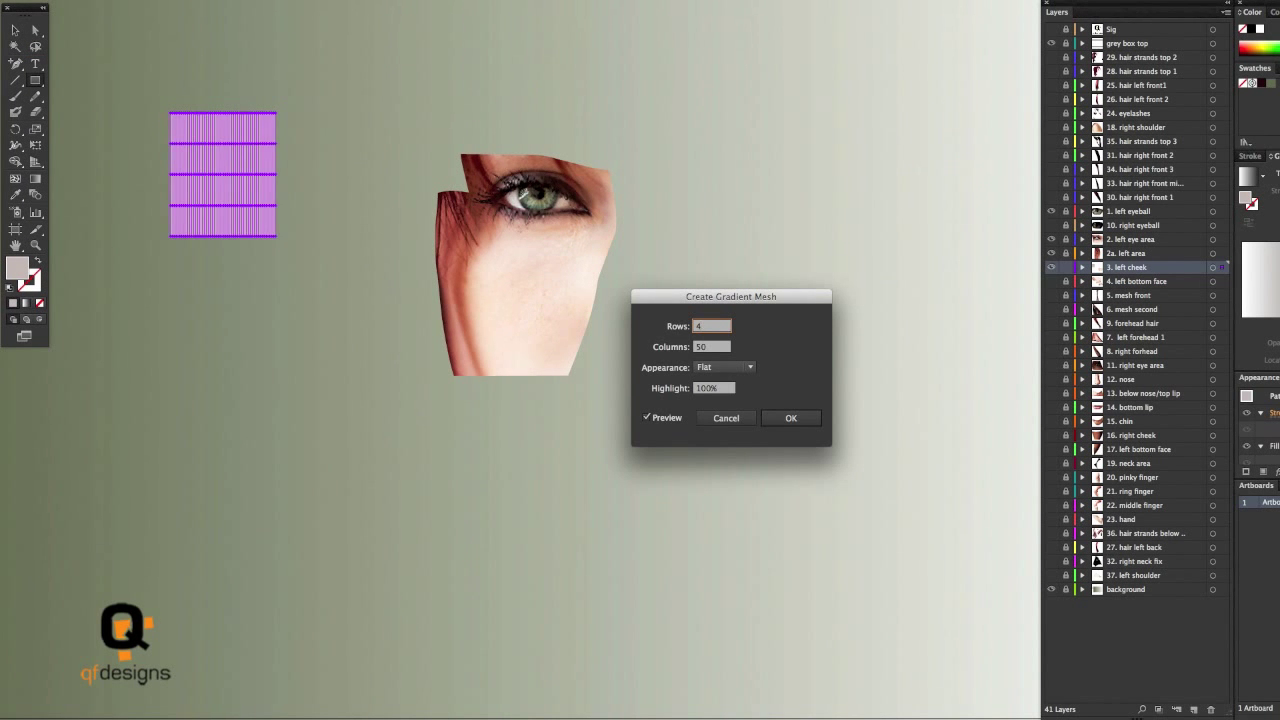
text(0)
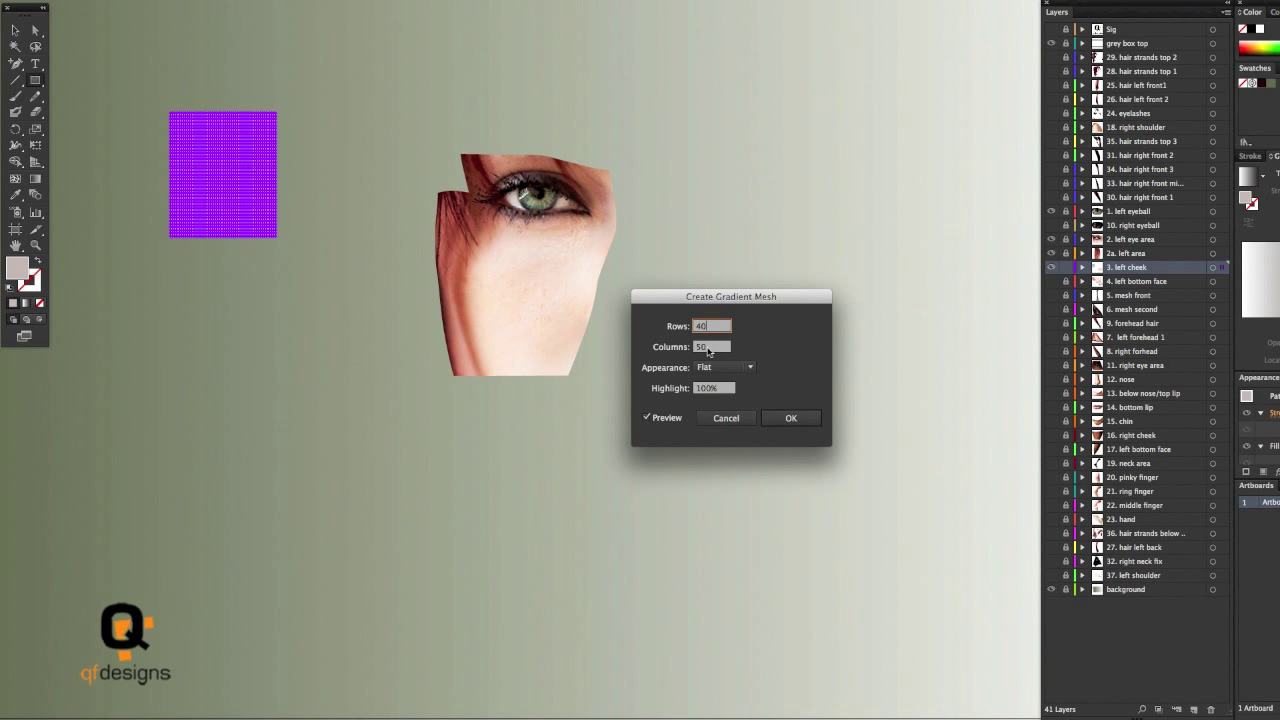
key(BackSpace)
key(BackSpace)
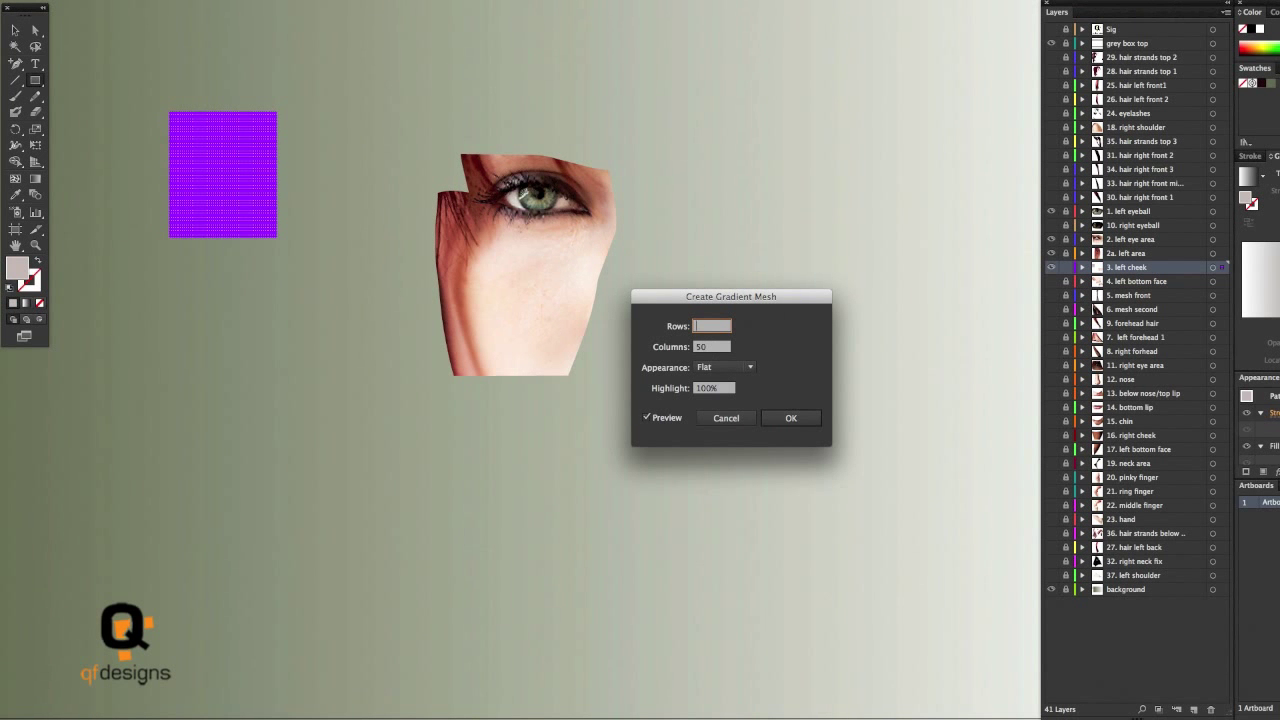
text(35)
key(Tab)
text(35)
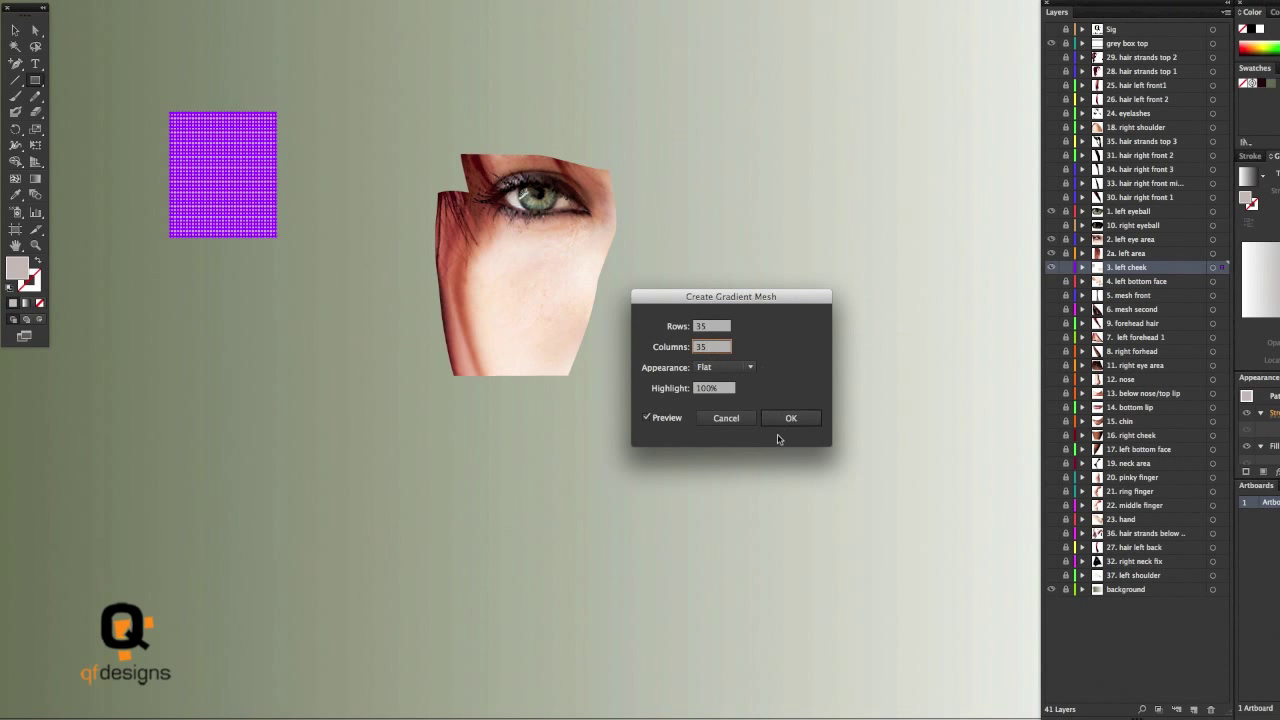
click(790, 421)
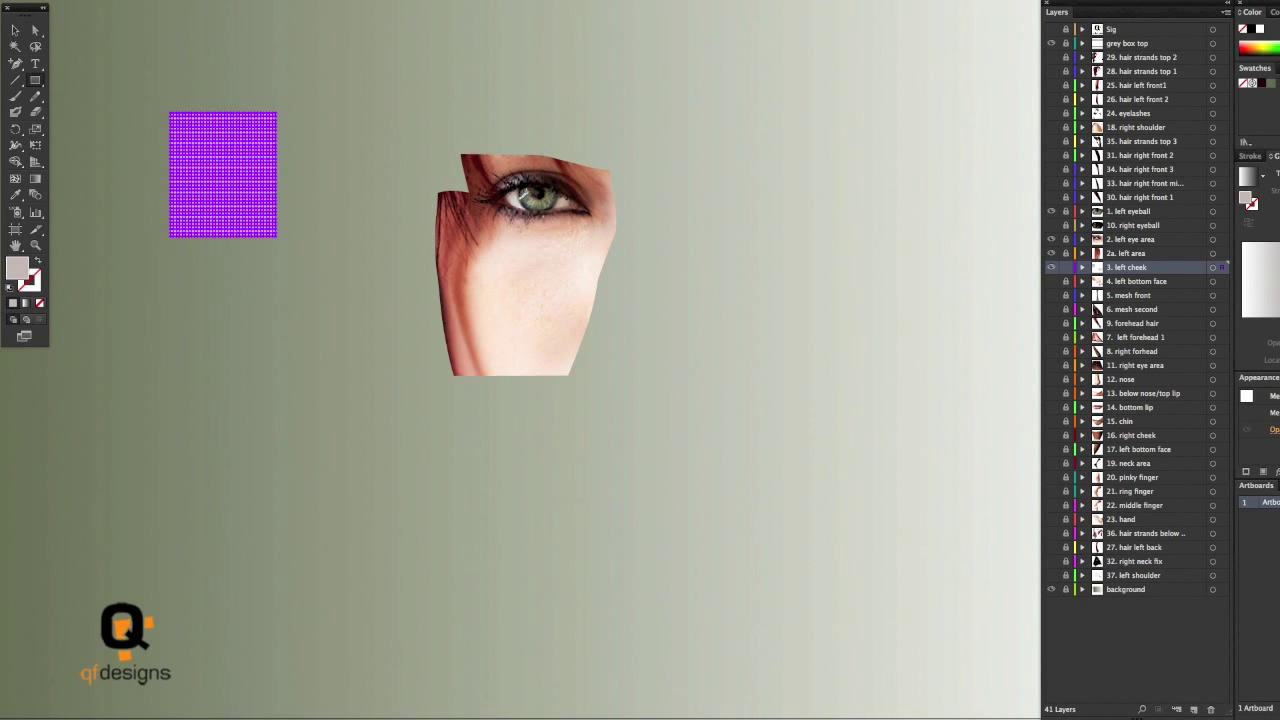
Apply an envelope distort mesh with 2 rows and 2 columns to the gradient mesh
click(45, 2)
mouse_move(90, 166)
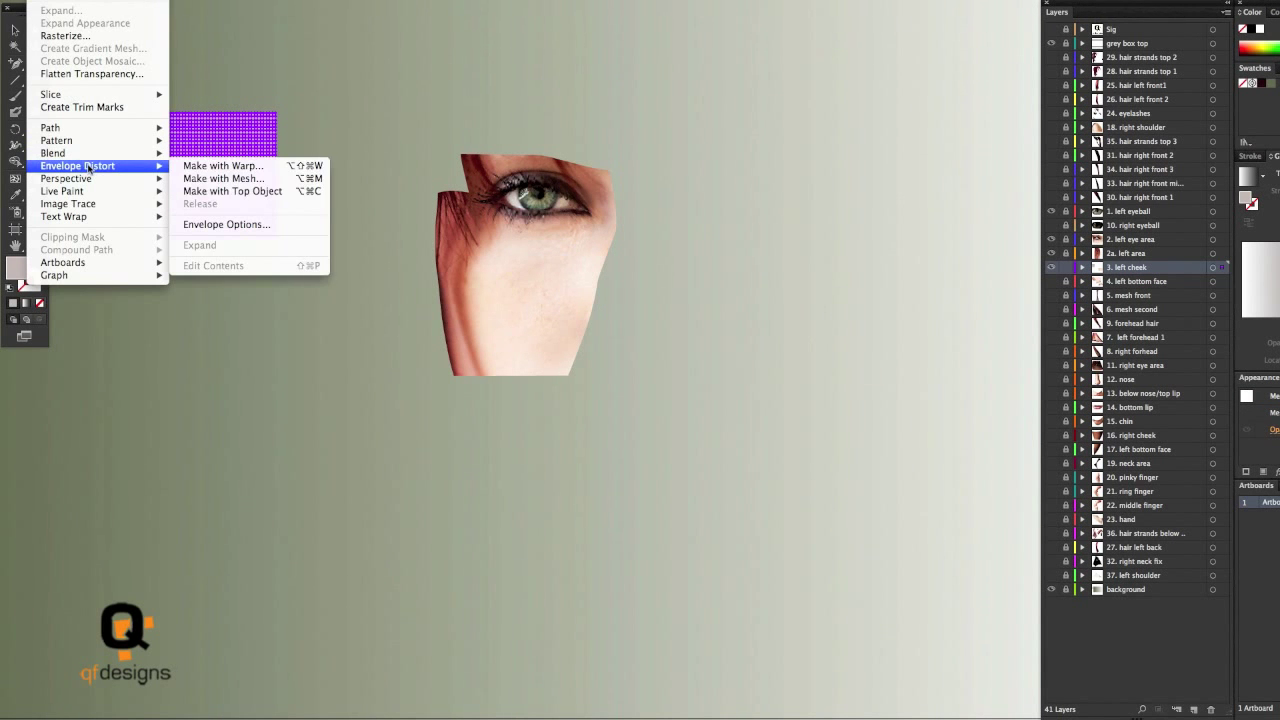
click(205, 180)
text(2)
key(Tab)
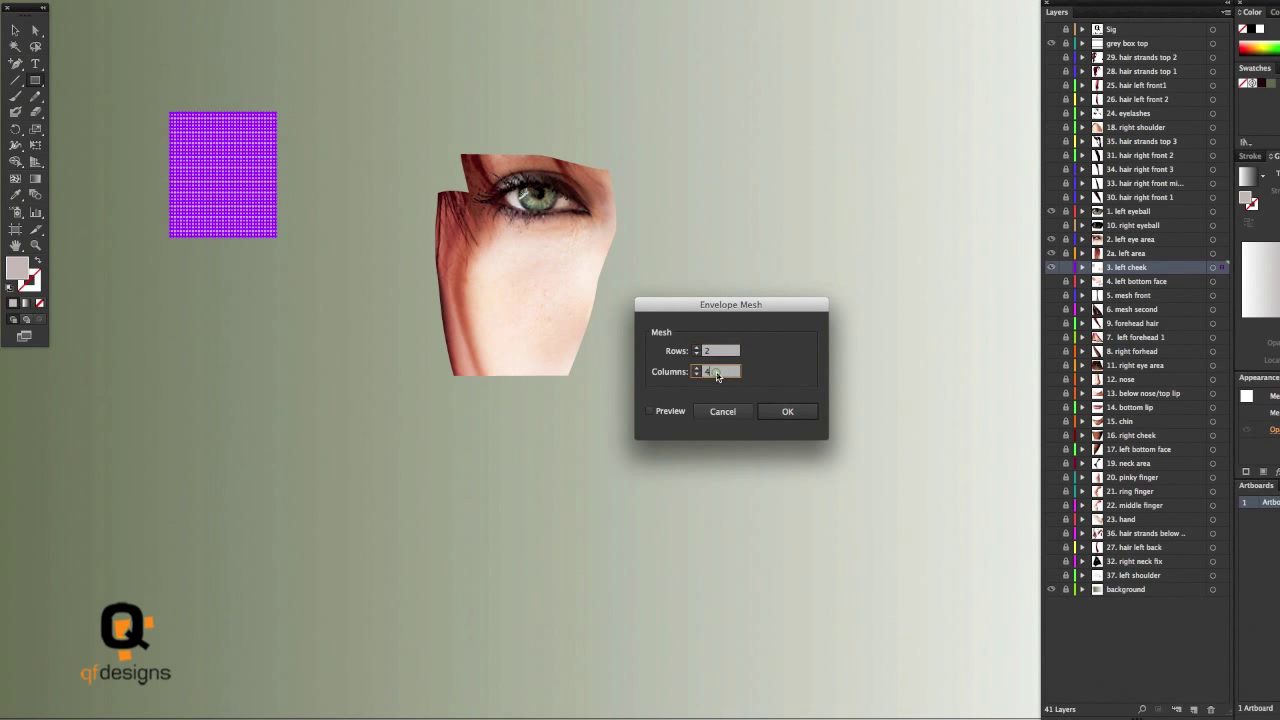
text(2)
click(787, 411)
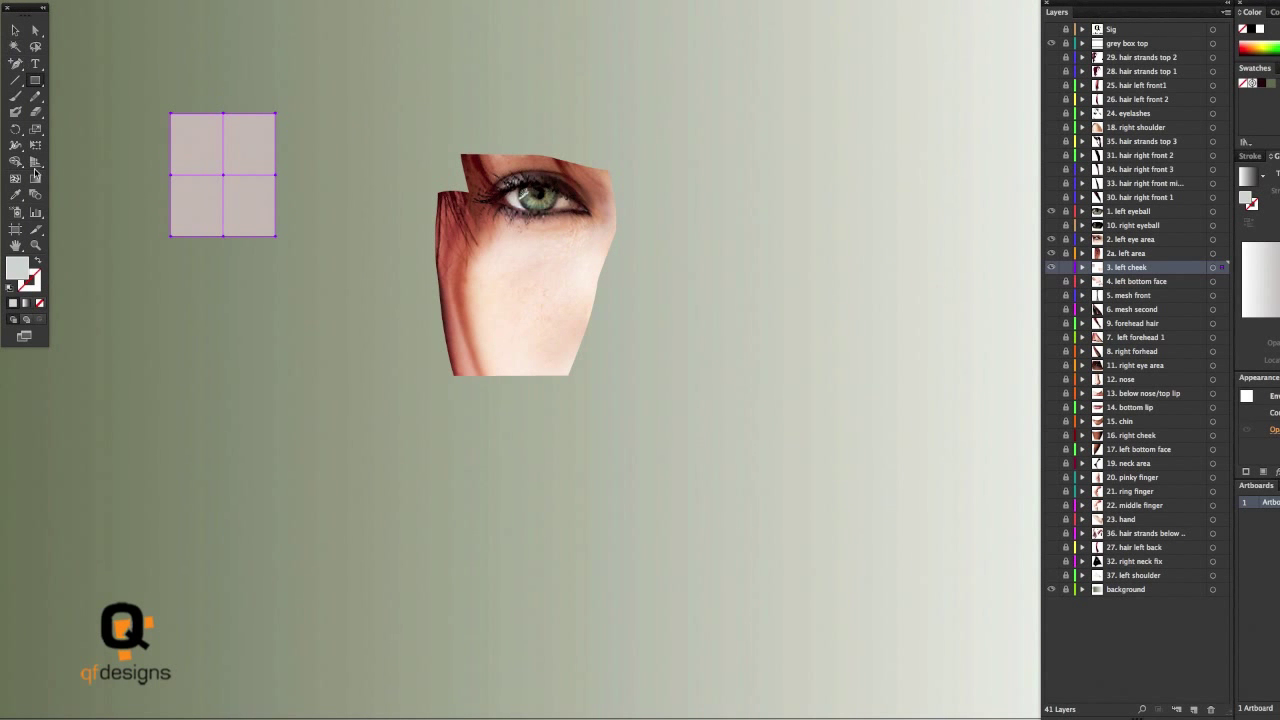
Pull the envelope's bottom-right corner and bottom-middle point downward, and adjust the handles to smooth the slanted lower edge
click(35, 30)
drag(278, 240, 265, 295)
mouse_move(212, 258)
mouse_down()
mouse_move(213, 284)
mouse_move(195, 276)
mouse_up()
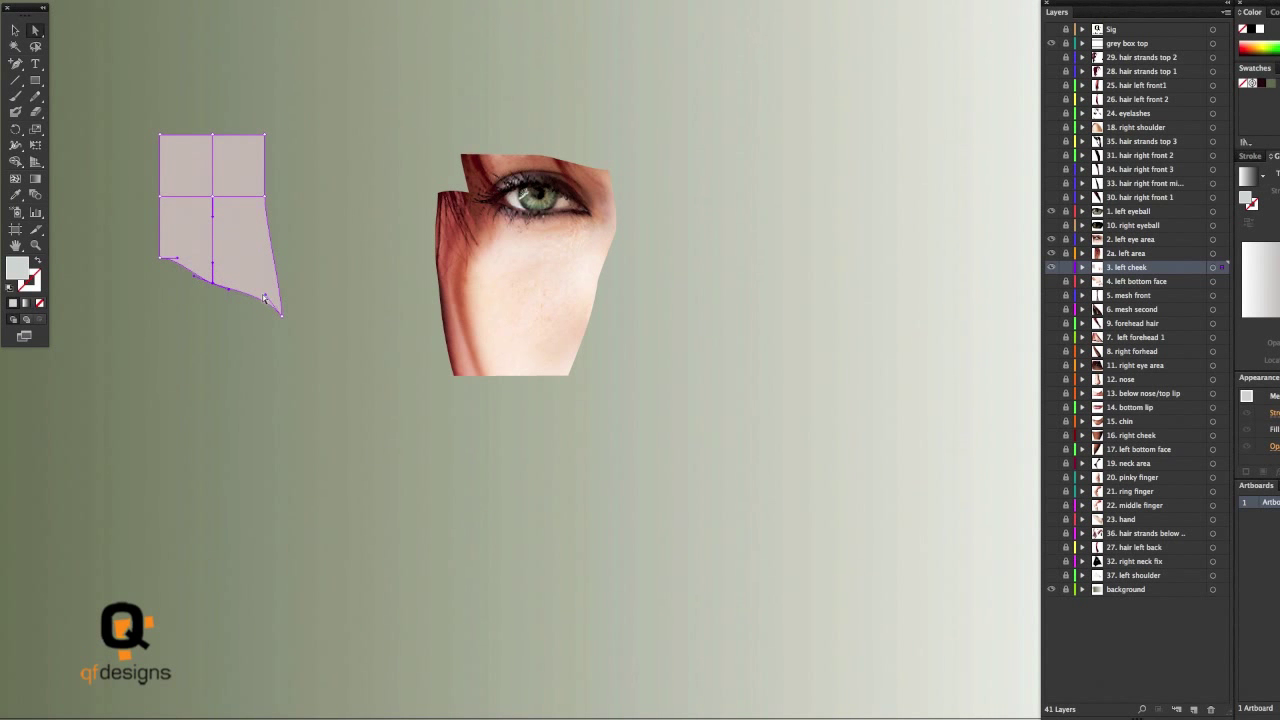
drag(265, 295, 259, 299)
drag(177, 258, 177, 266)
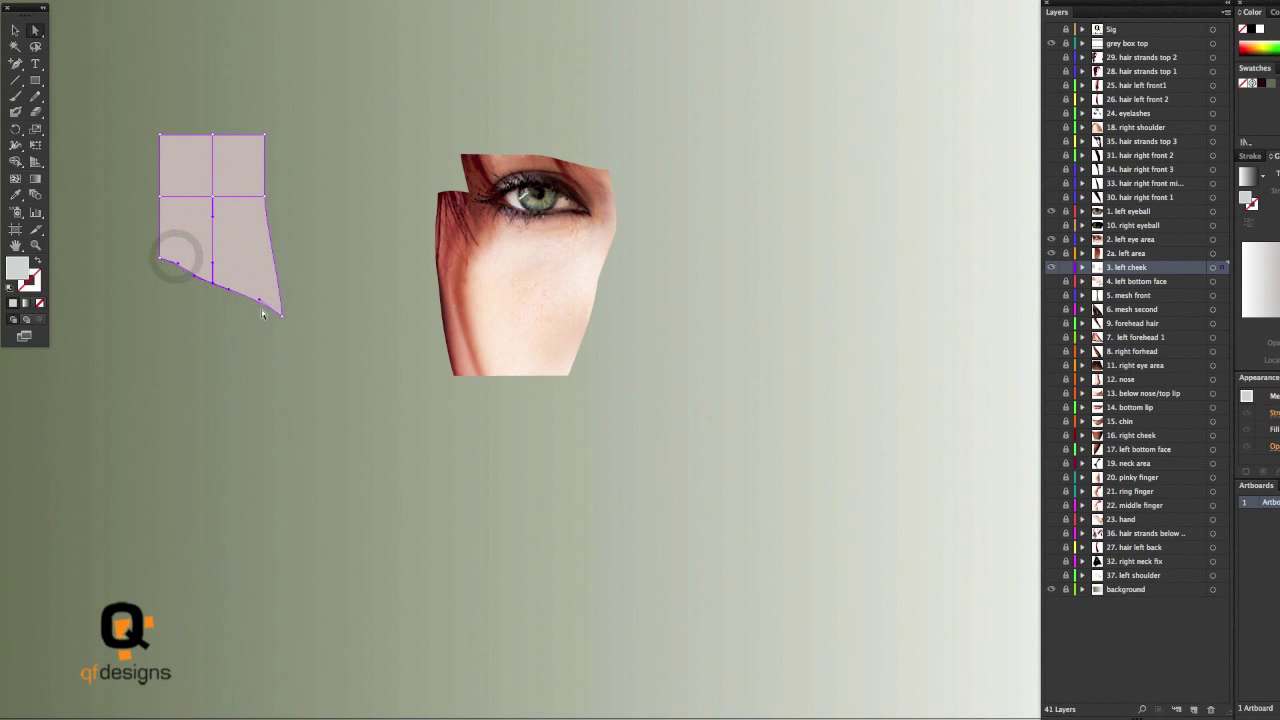
Move the envelope's right-middle and top-right points outward, and raise the top-middle point to round the upper edge
drag(15, 63, 107, 118)
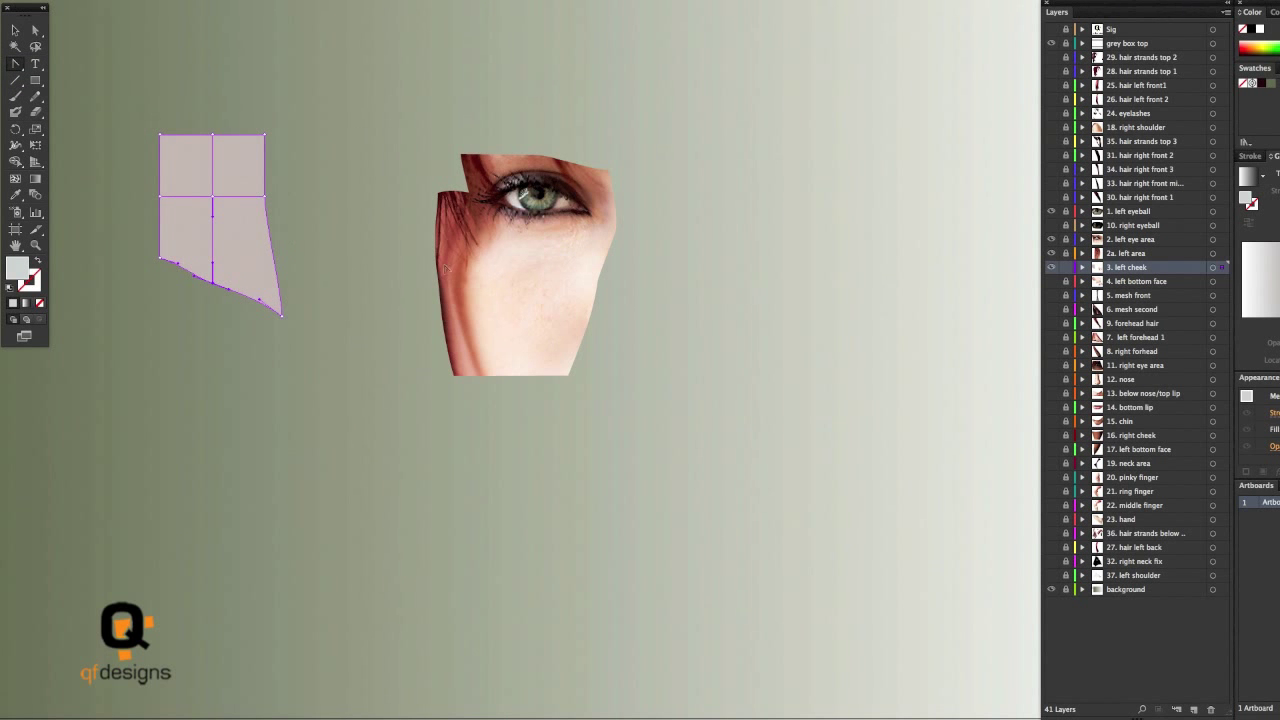
drag(266, 198, 295, 200)
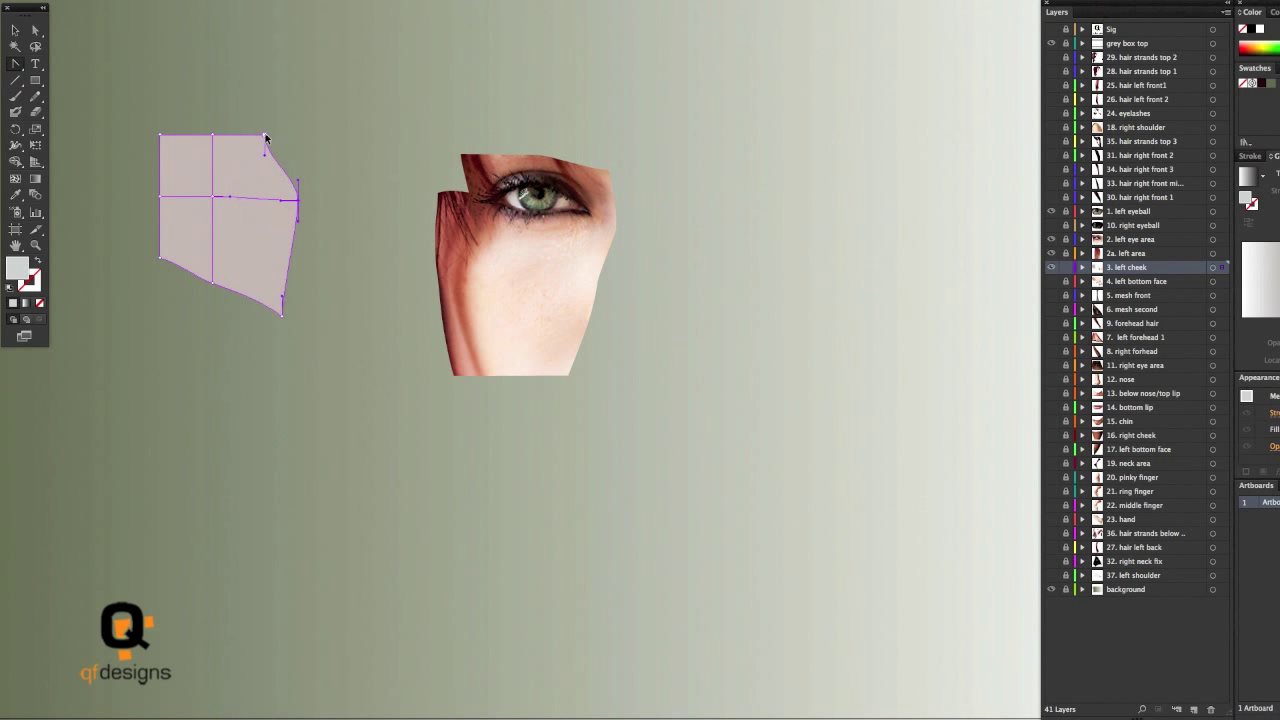
drag(266, 136, 293, 138)
drag(213, 135, 256, 122)
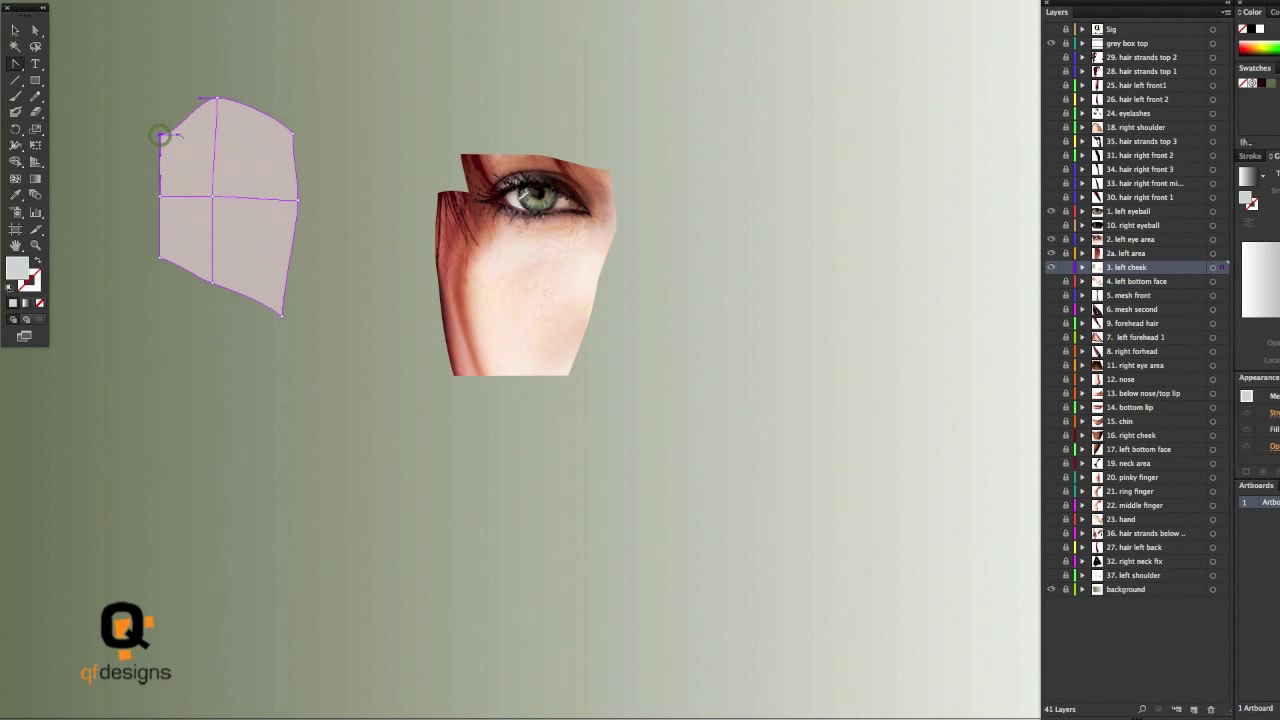
Round the envelope's left side by moving its middle point outward and curving the upper-left and lower-left corner handles
drag(178, 135, 176, 119)
drag(160, 197, 155, 158)
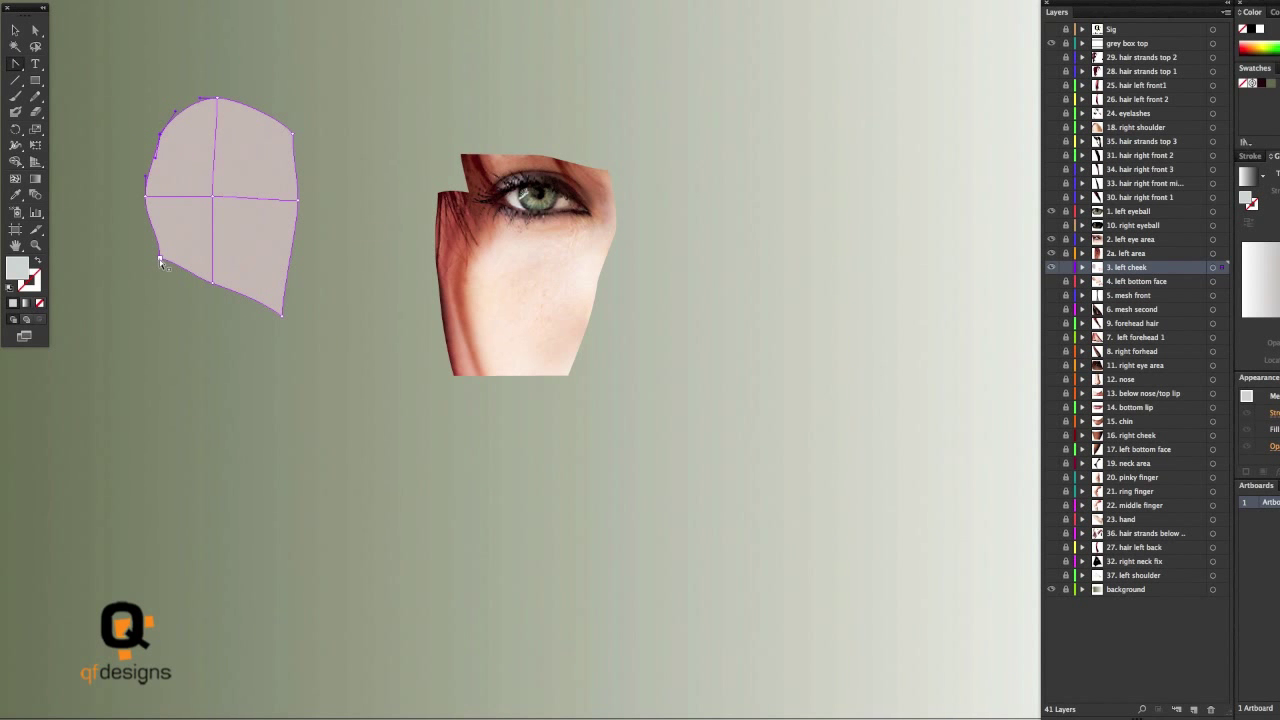
click(160, 258)
drag(160, 243, 174, 271)
drag(172, 267, 175, 265)
click(282, 316)
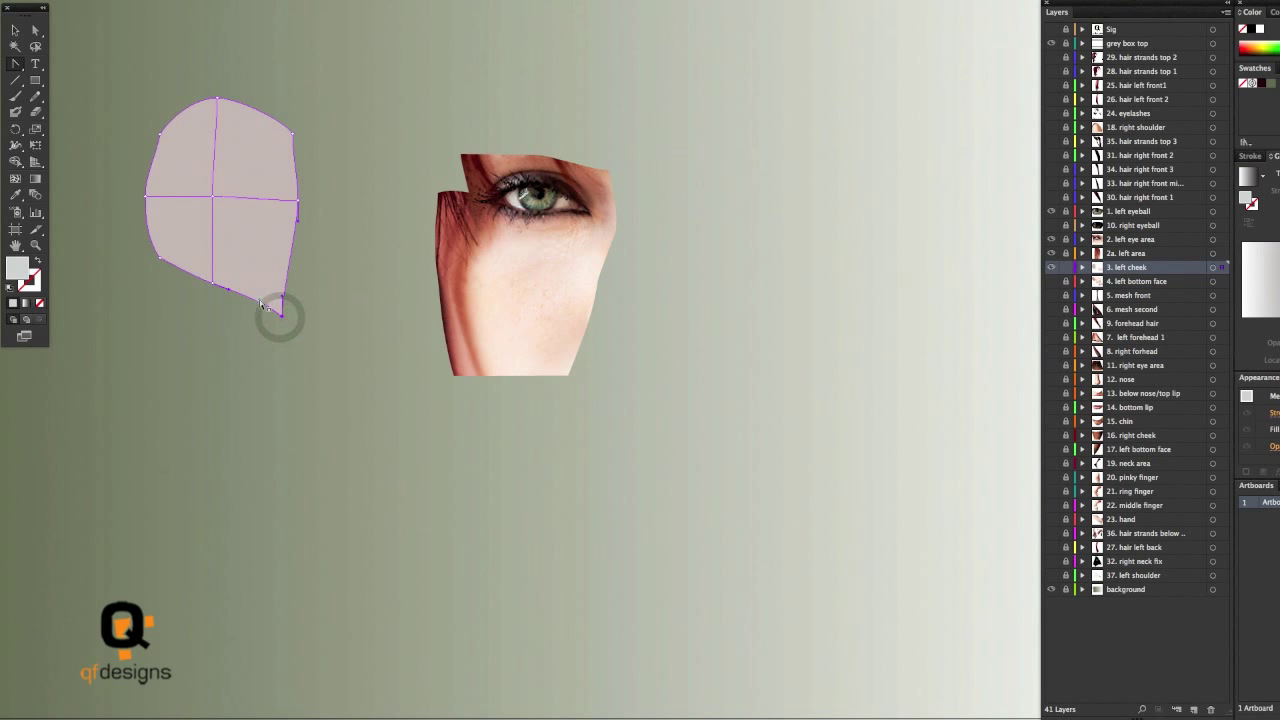
click(347, 331)
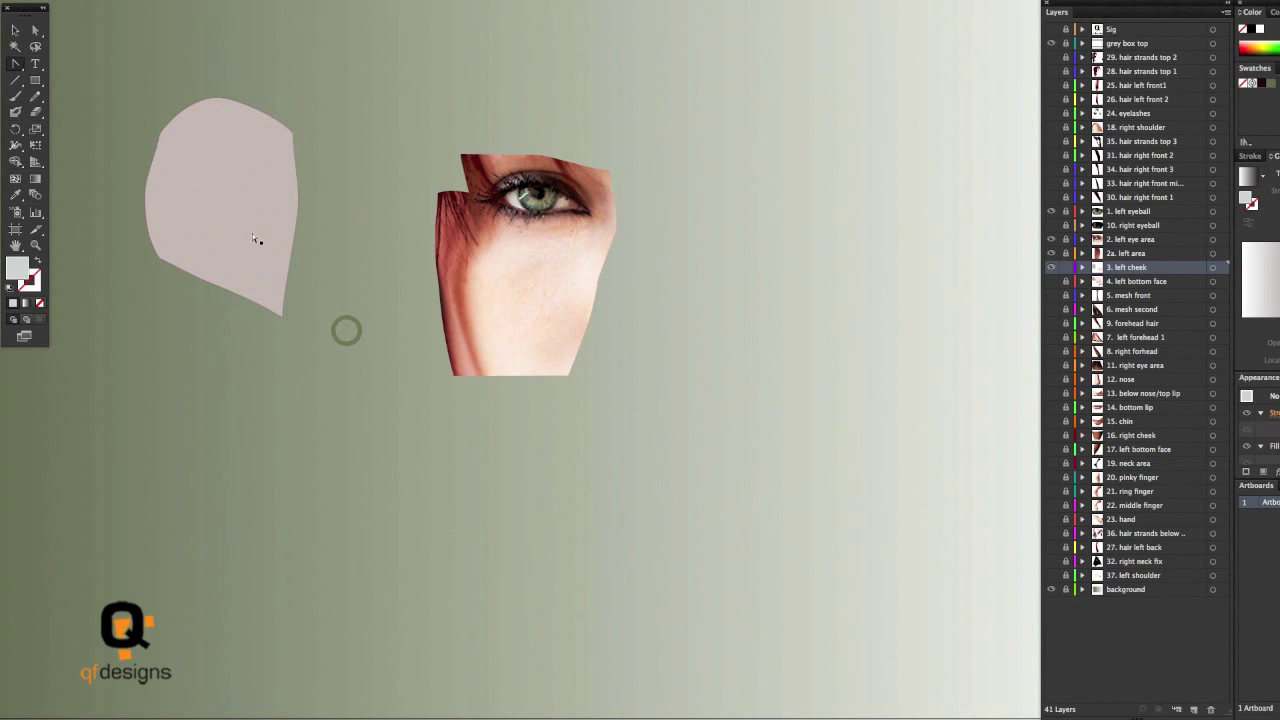
Reselect the envelope mesh and refine the lower handle of its upper-left point to smooth the left curve
click(208, 175)
click(158, 134)
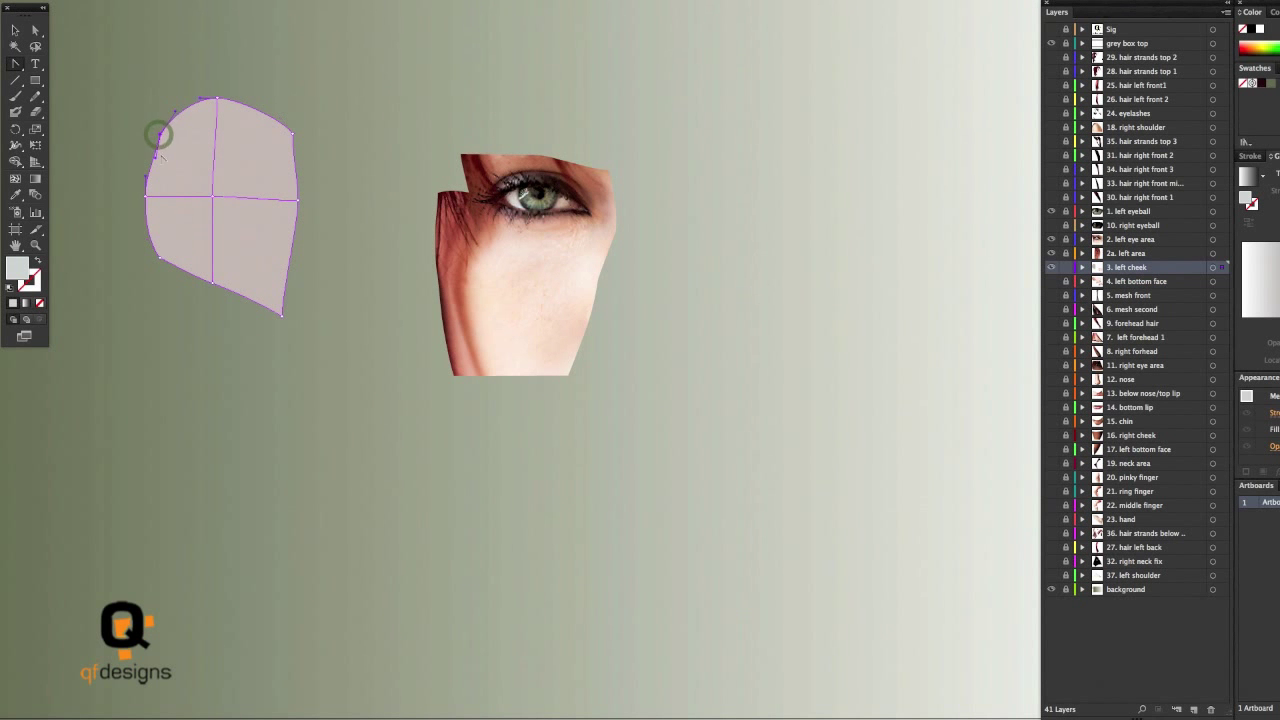
click(154, 157)
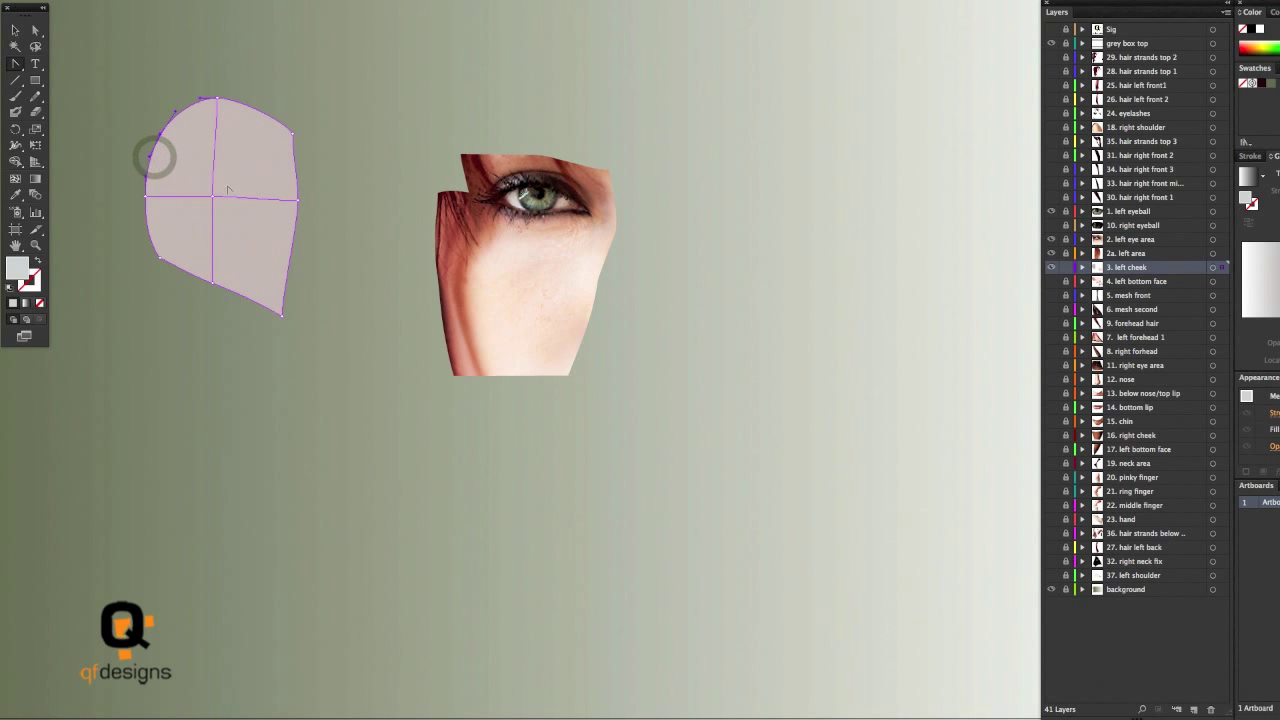
Adjust the envelope's upper-right corner handle, and arch the middle horizontal line upward by raising its center point and adjusting its right-end handle
click(292, 134)
click(292, 157)
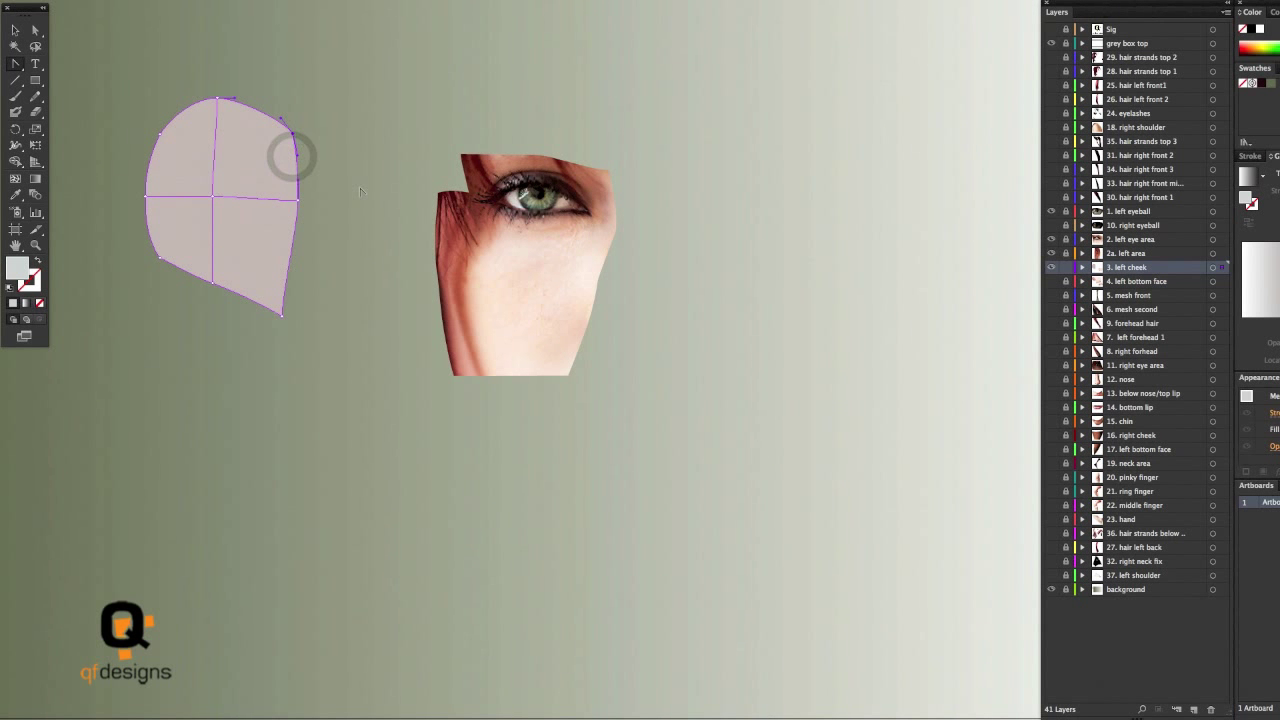
drag(212, 197, 168, 184)
click(297, 201)
drag(281, 199, 281, 195)
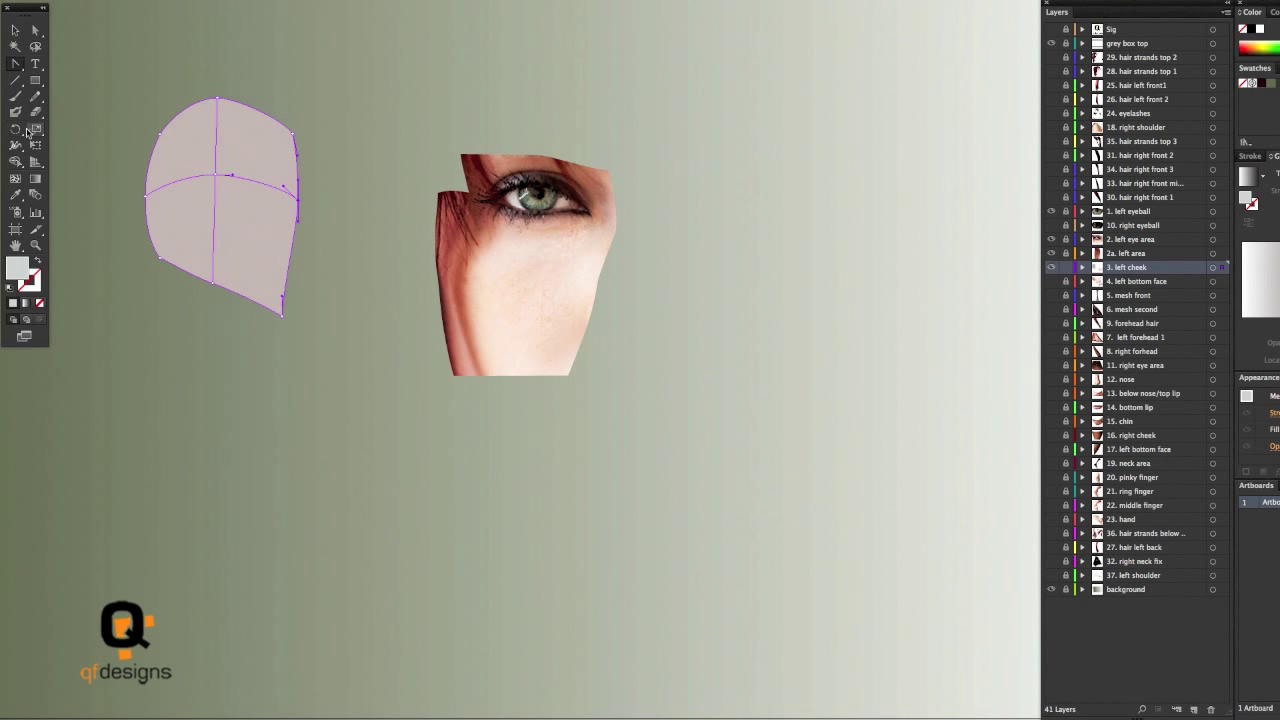
Add another horizontal mesh line below the middle one and move its center point down
click(15, 178)
click(213, 205)
click(36, 30)
drag(213, 204, 212, 228)
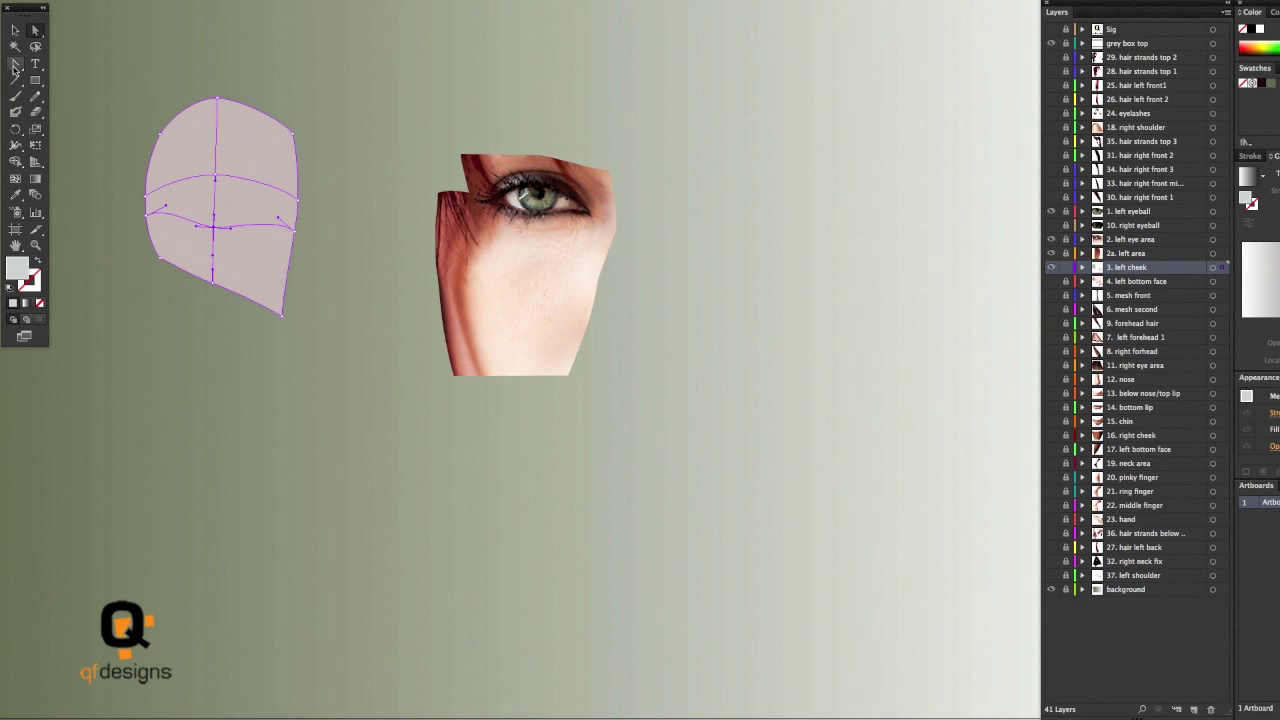
Curve the right half of the lower mesh line downward by raising its right end point and adjusting its handles
click(15, 65)
drag(279, 219, 275, 233)
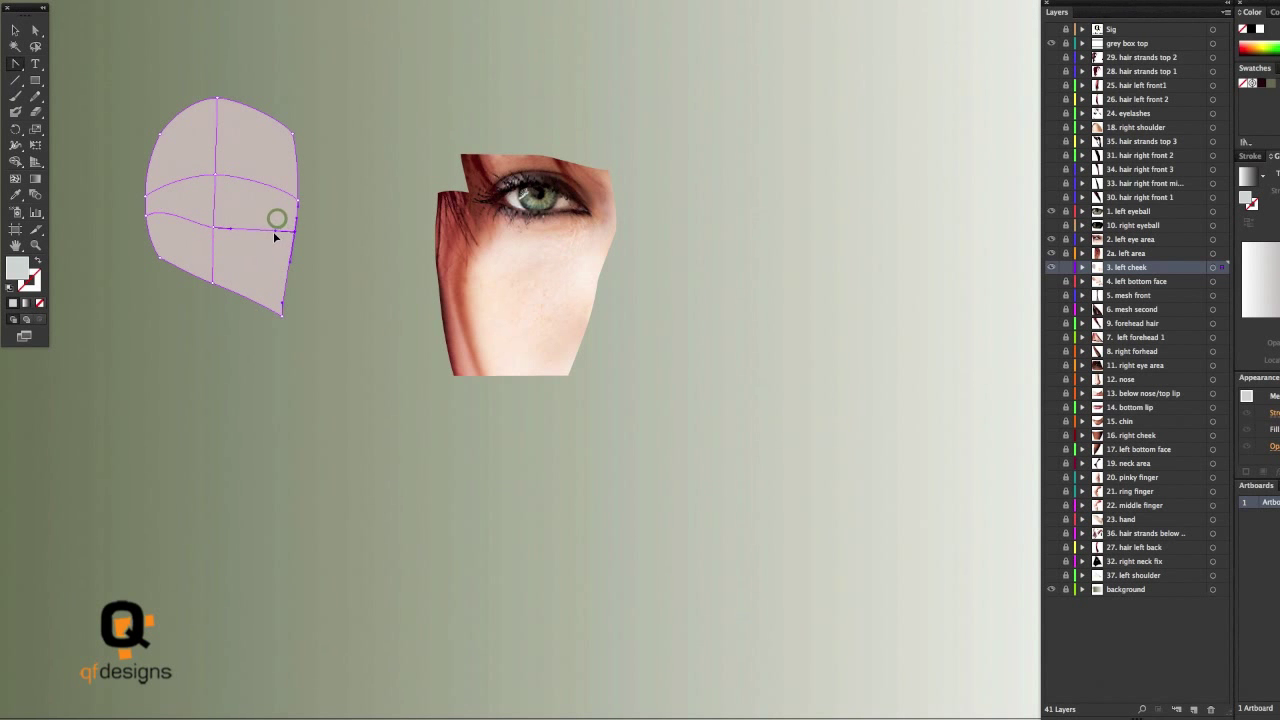
super+click(213, 227)
drag(294, 229, 274, 222)
click(323, 229)
click(220, 207)
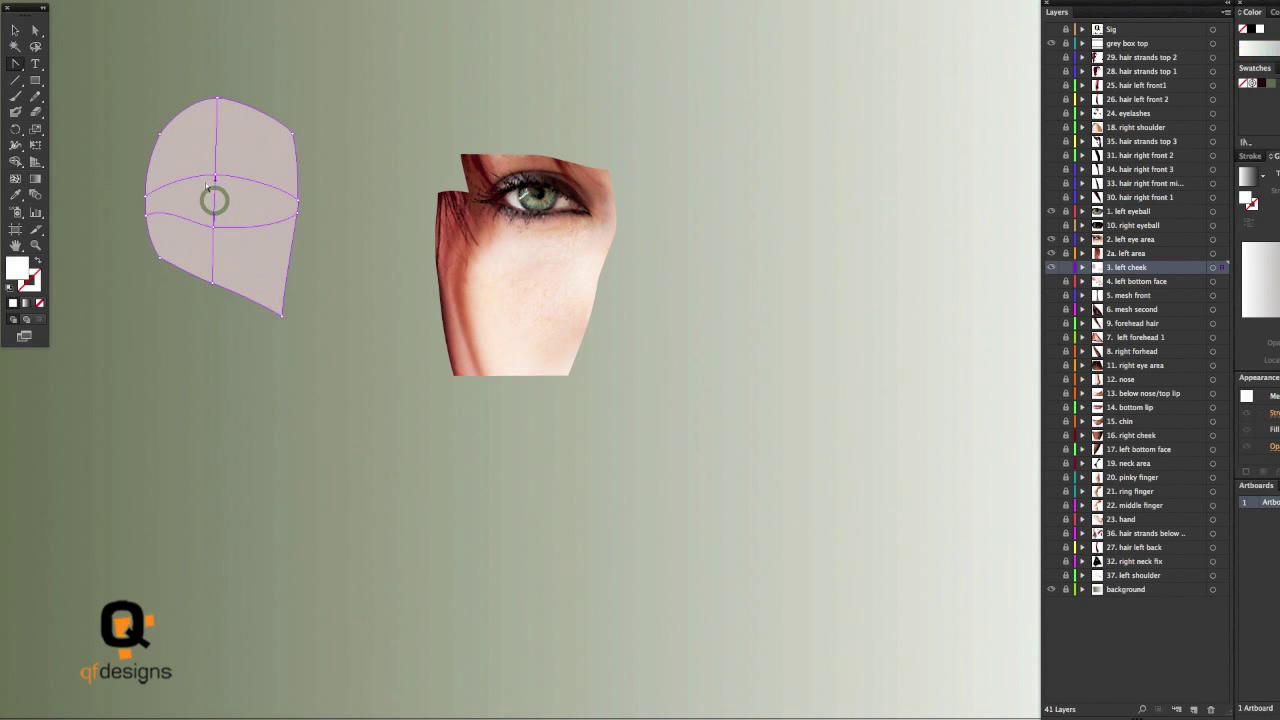
Expand the envelope distort into a regular gradient mesh and select the resulting mesh
key(v)
click(369, 115)
click(255, 140)
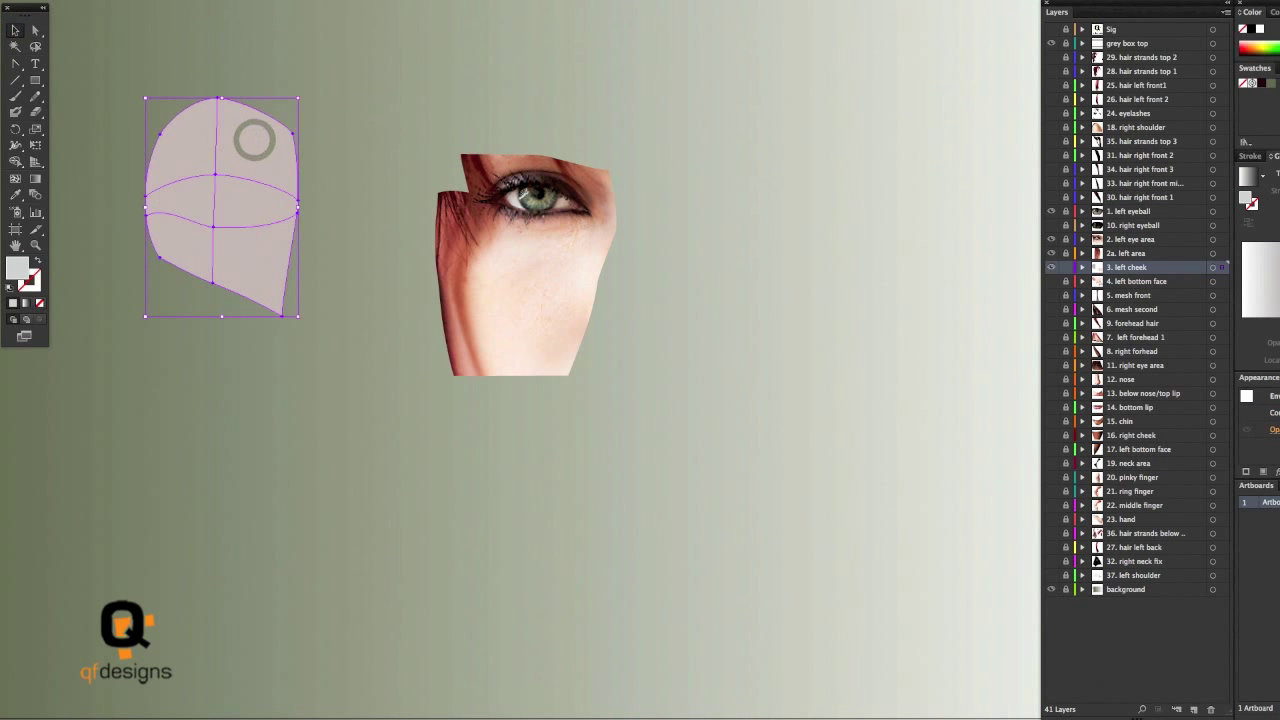
click(45, 0)
mouse_move(95, 164)
click(211, 264)
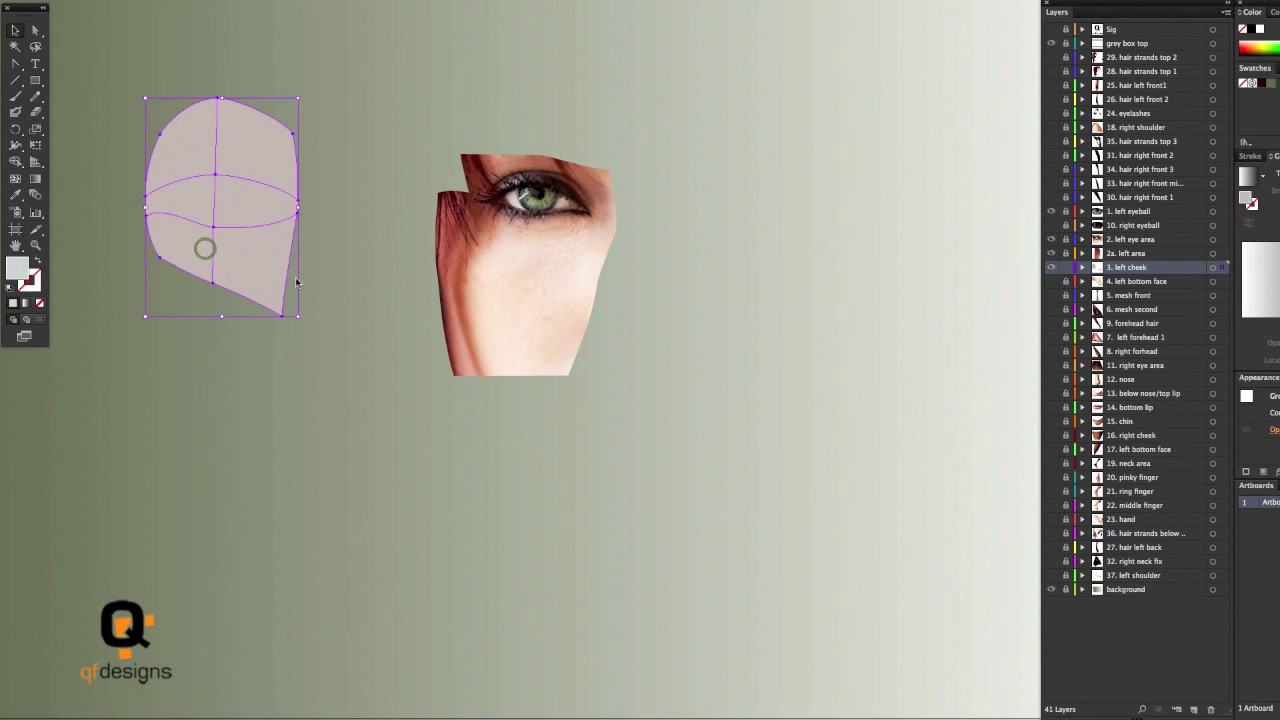
click(366, 182)
click(251, 160)
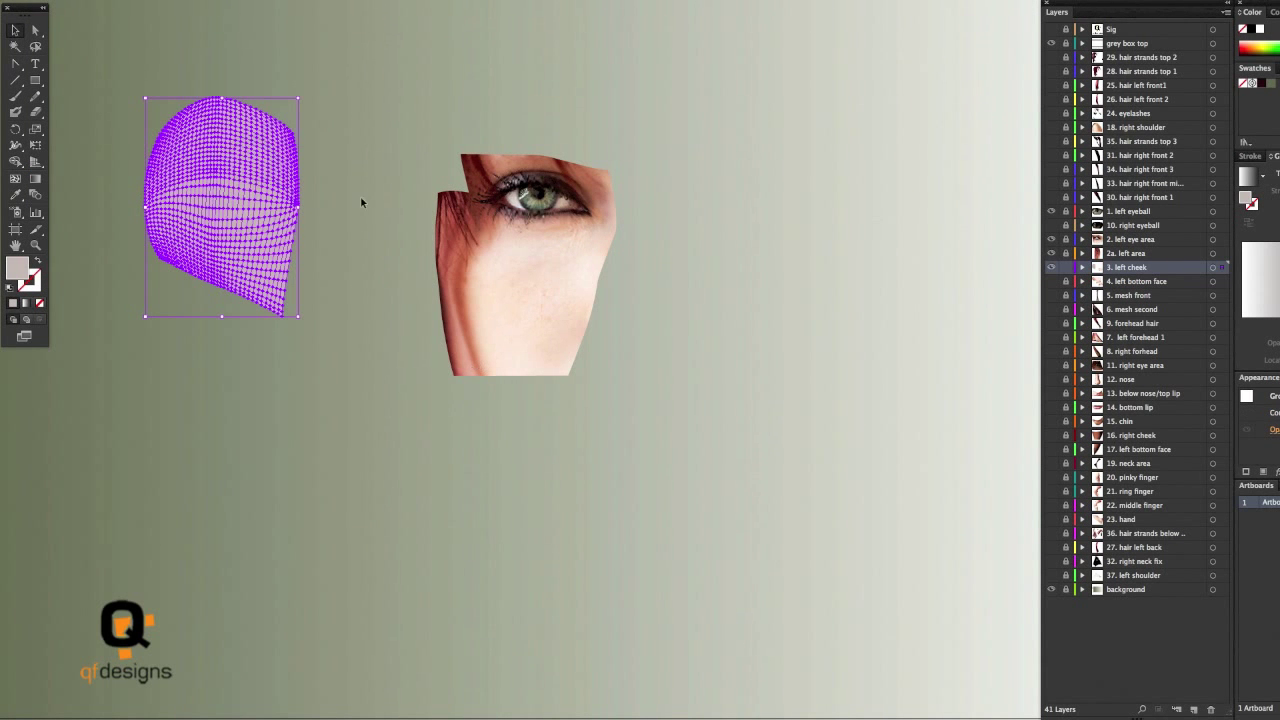
click(364, 187)
click(268, 194)
Move the practice mesh up and away from the portrait, and delete it from the "3. left cheek" layer
key(z)
drag(438, 511, 422, 513)
drag(200, 241, 110, 148)
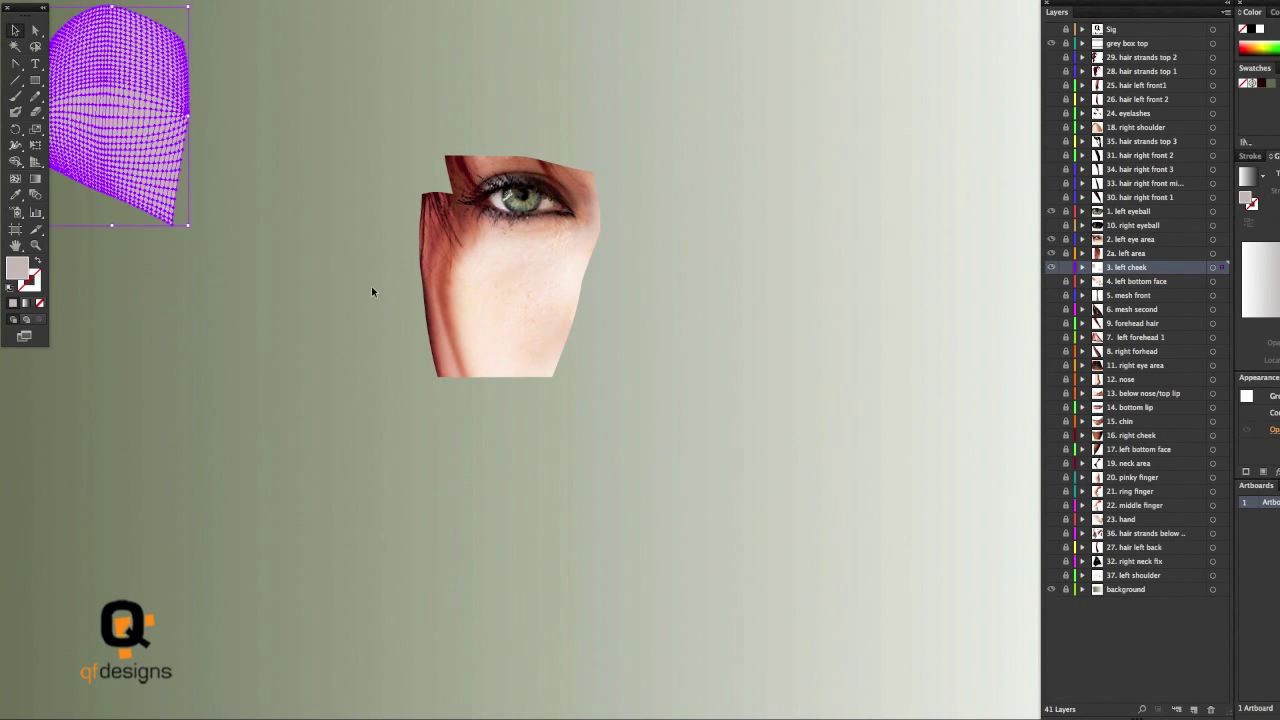
click(877, 283)
click(140, 145)
click(1066, 268)
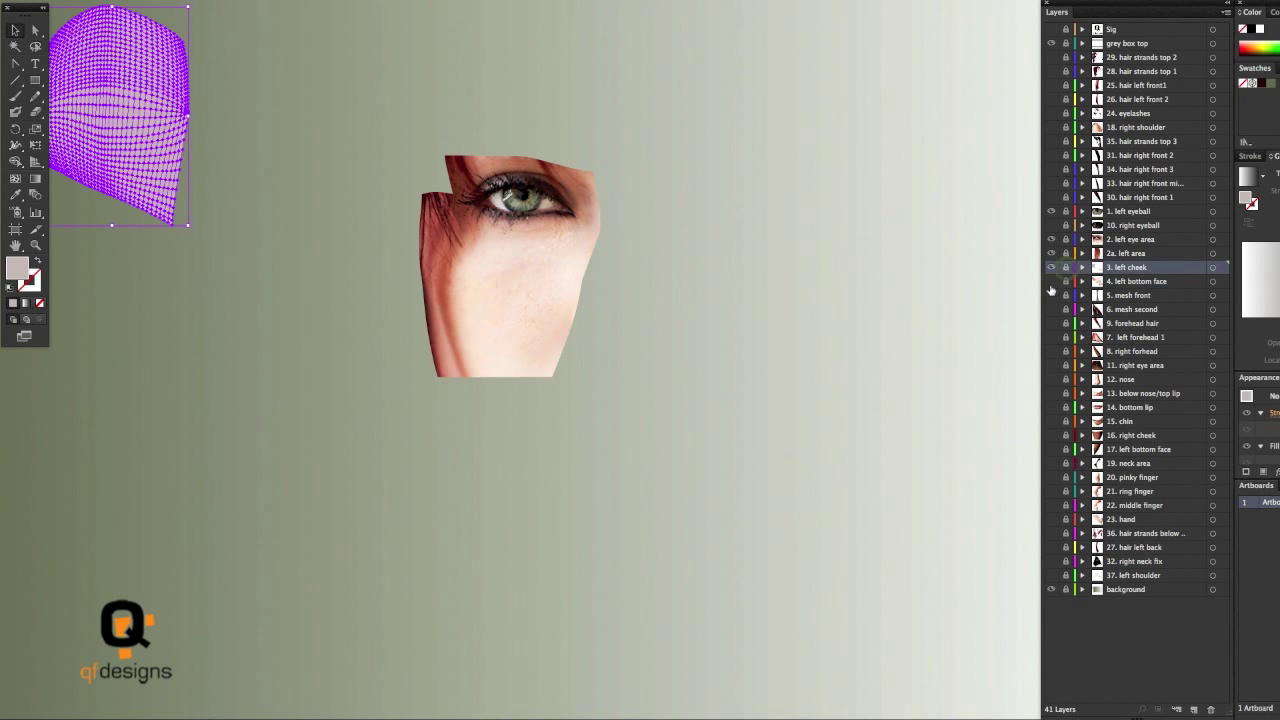
click(1066, 268)
click(174, 143)
key(Delete)
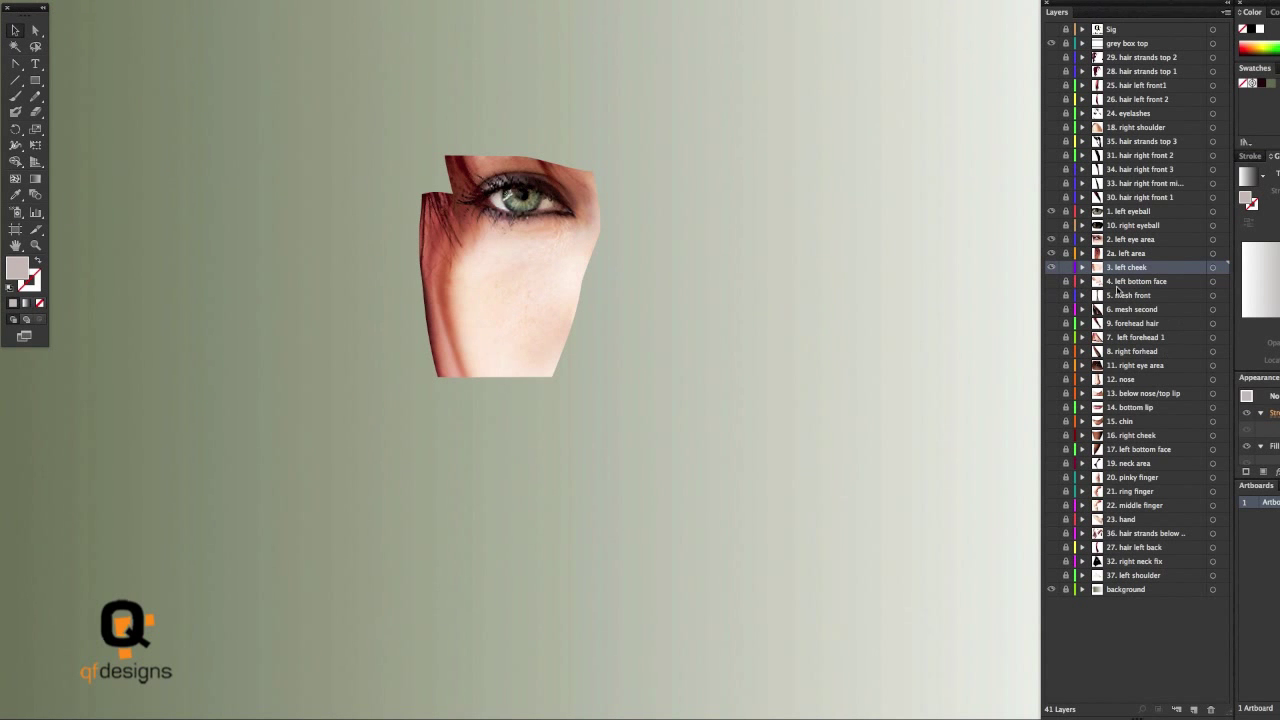
Show the "4. left bottom face" layer and unlock the layers from "29. hair strands top 2" through "37. left shoulder"
click(1051, 282)
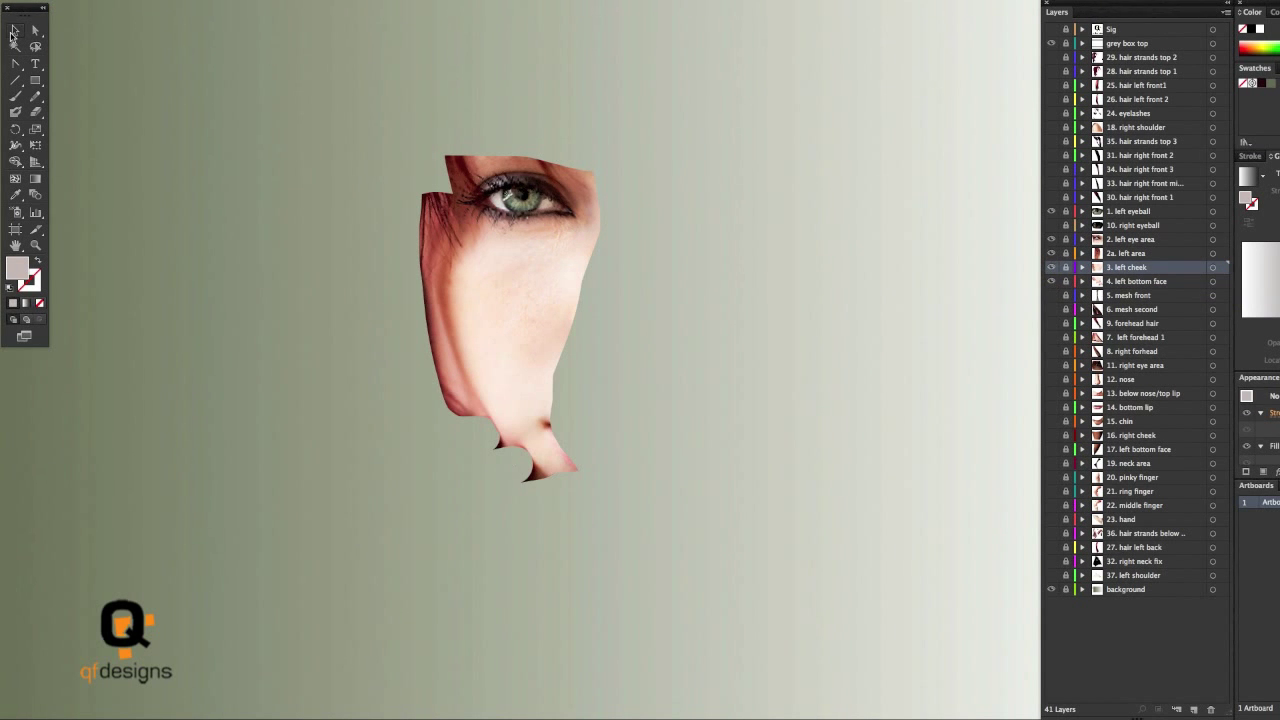
drag(1065, 57, 1065, 575)
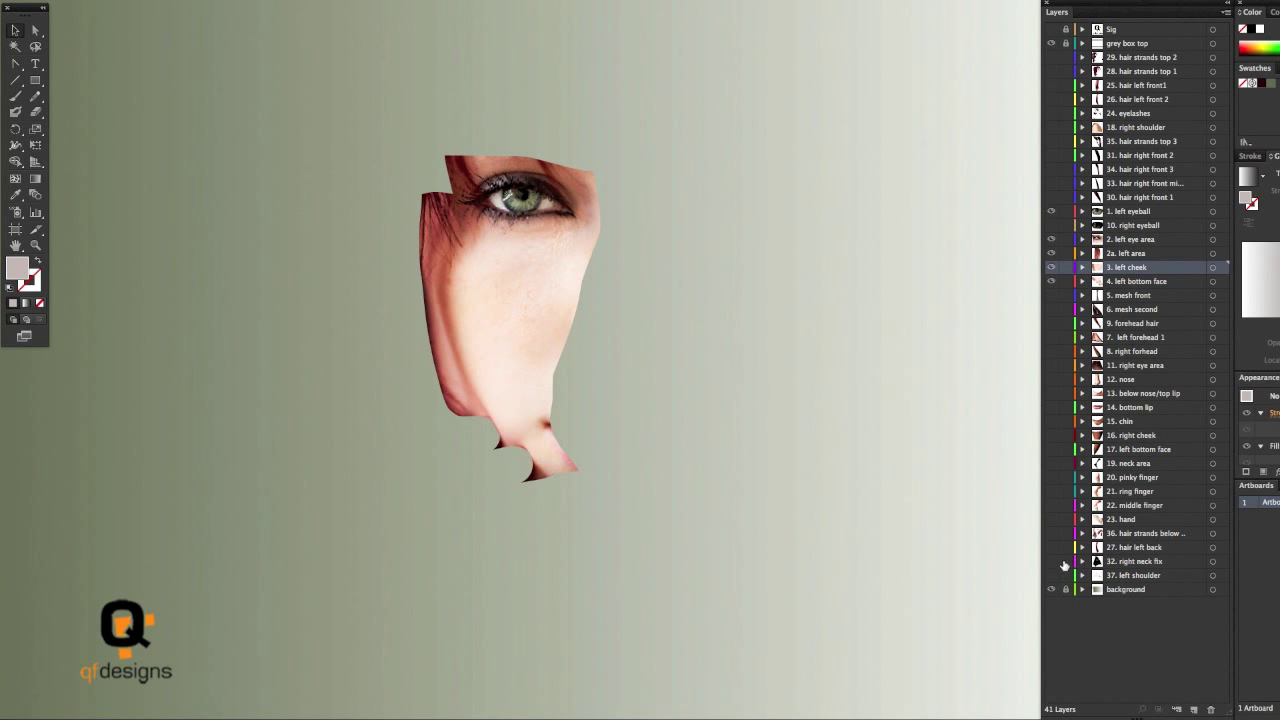
Examine the left bottom face mesh in outline view, directly selecting one of its points
click(500, 422)
key(ctrl+y)
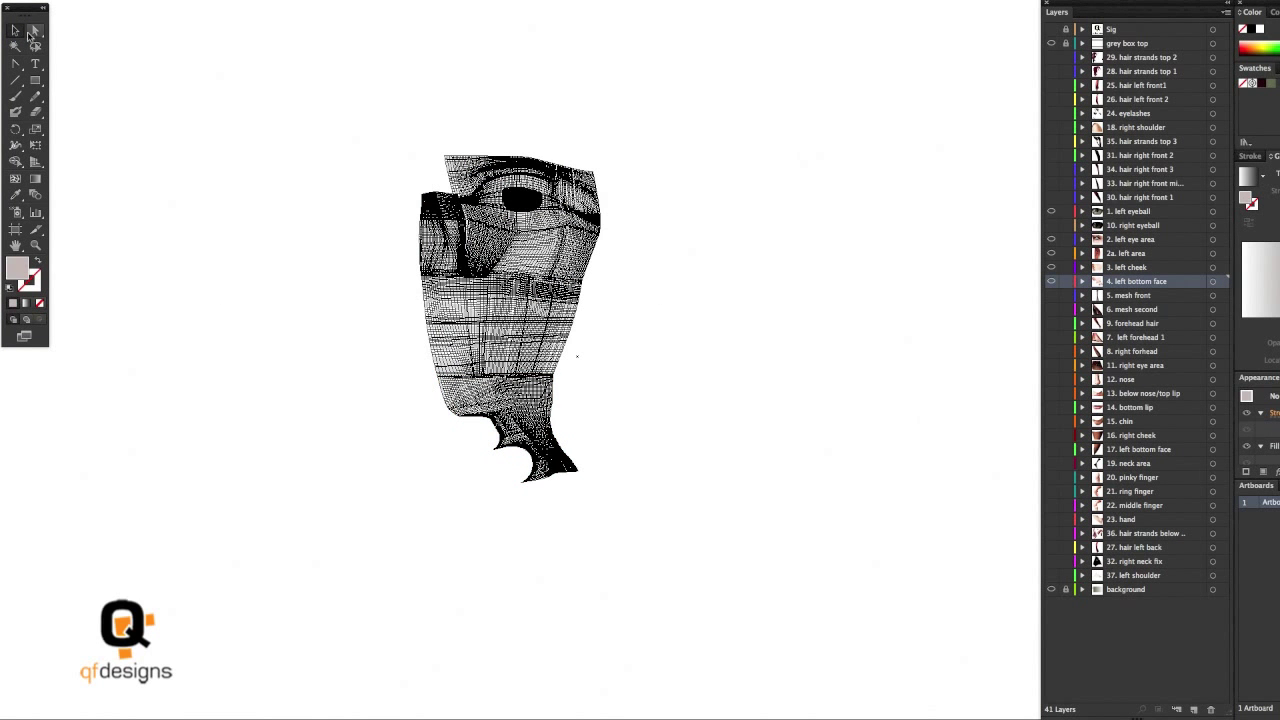
click(33, 35)
click(518, 400)
click(607, 408)
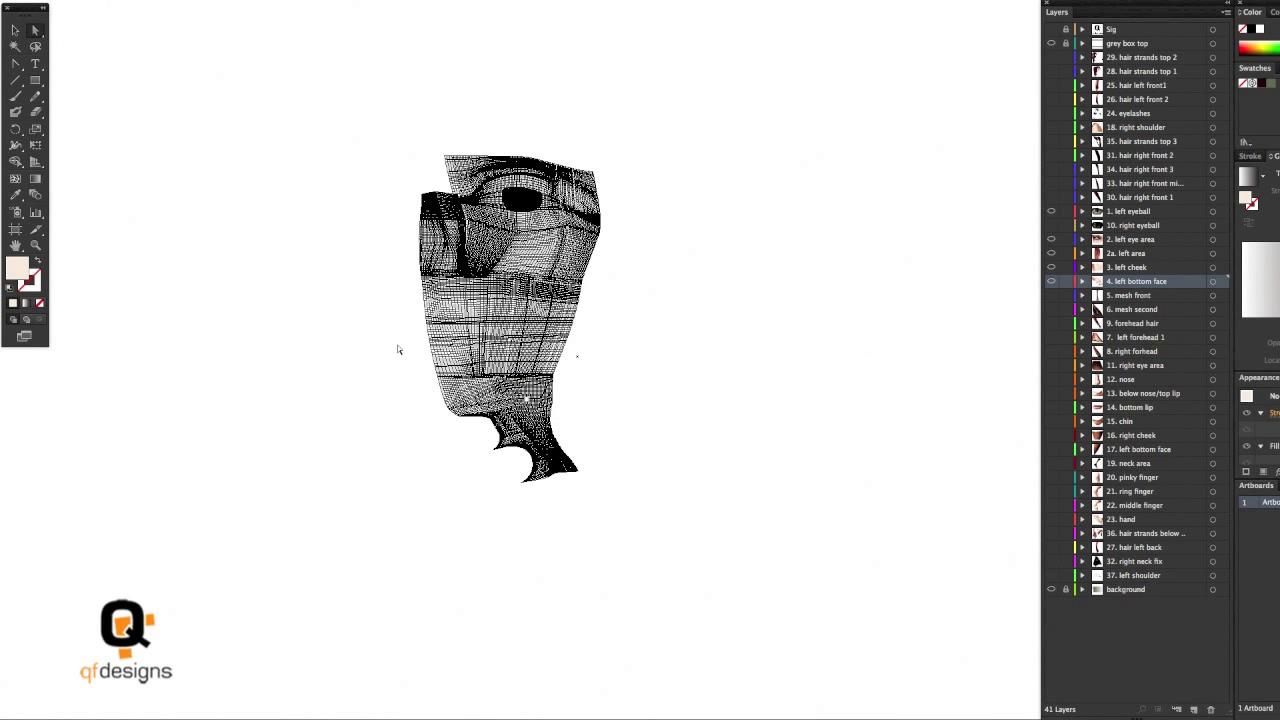
Pull the left bottom face mesh down away from the cheek, and undo the move after returning to preview view
click(15, 31)
drag(515, 402, 535, 502)
click(829, 479)
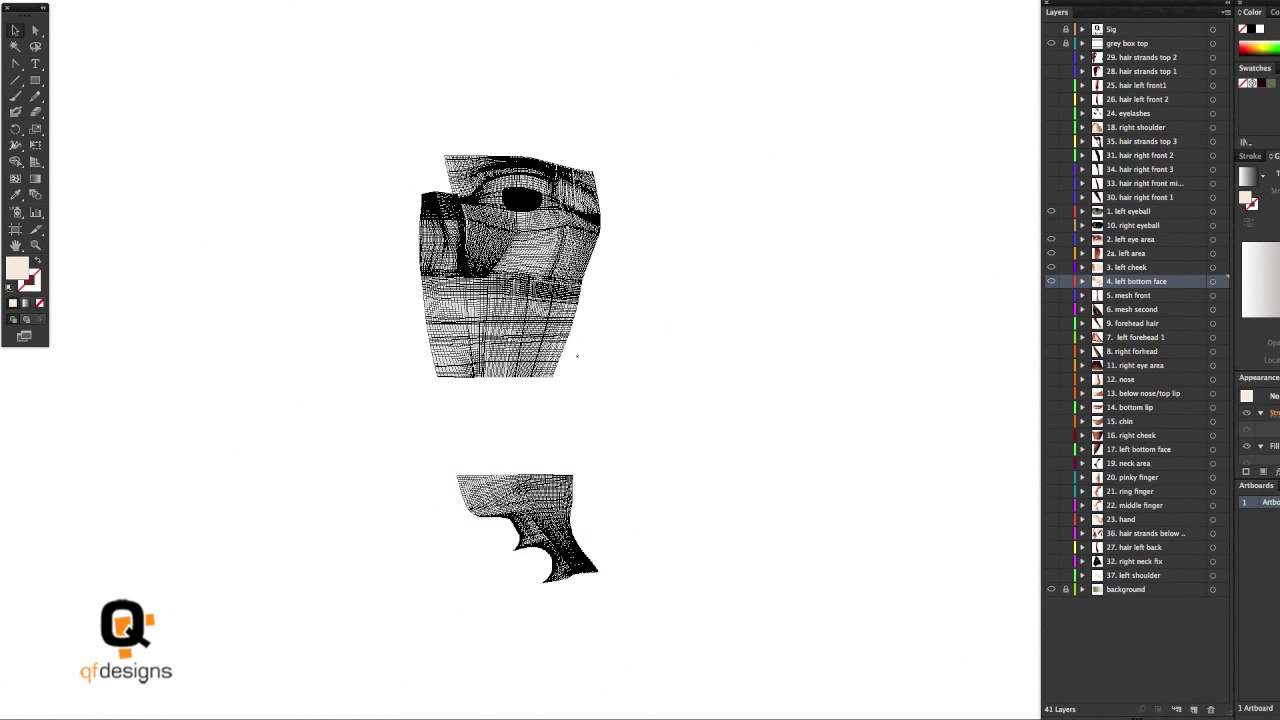
key(ctrl+y)
key(ctrl+z)
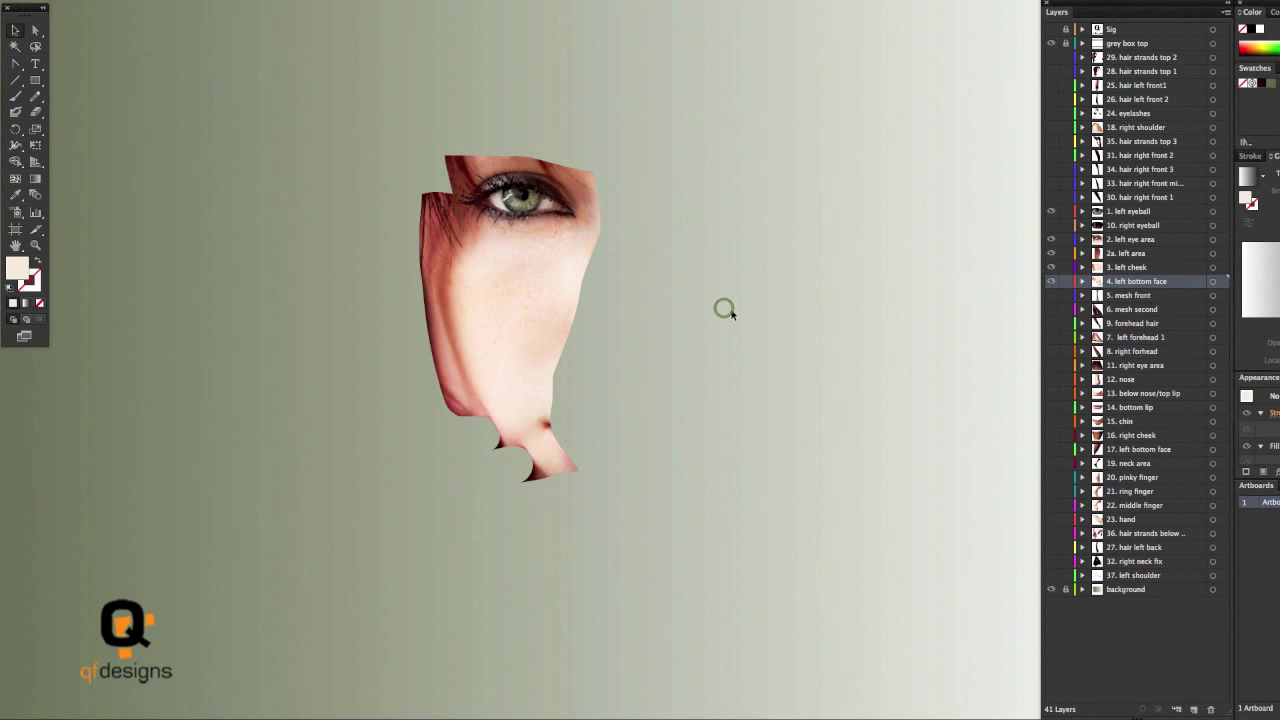
Show the "5. mesh front" layer and check its mesh in outline view before returning to preview
click(1051, 295)
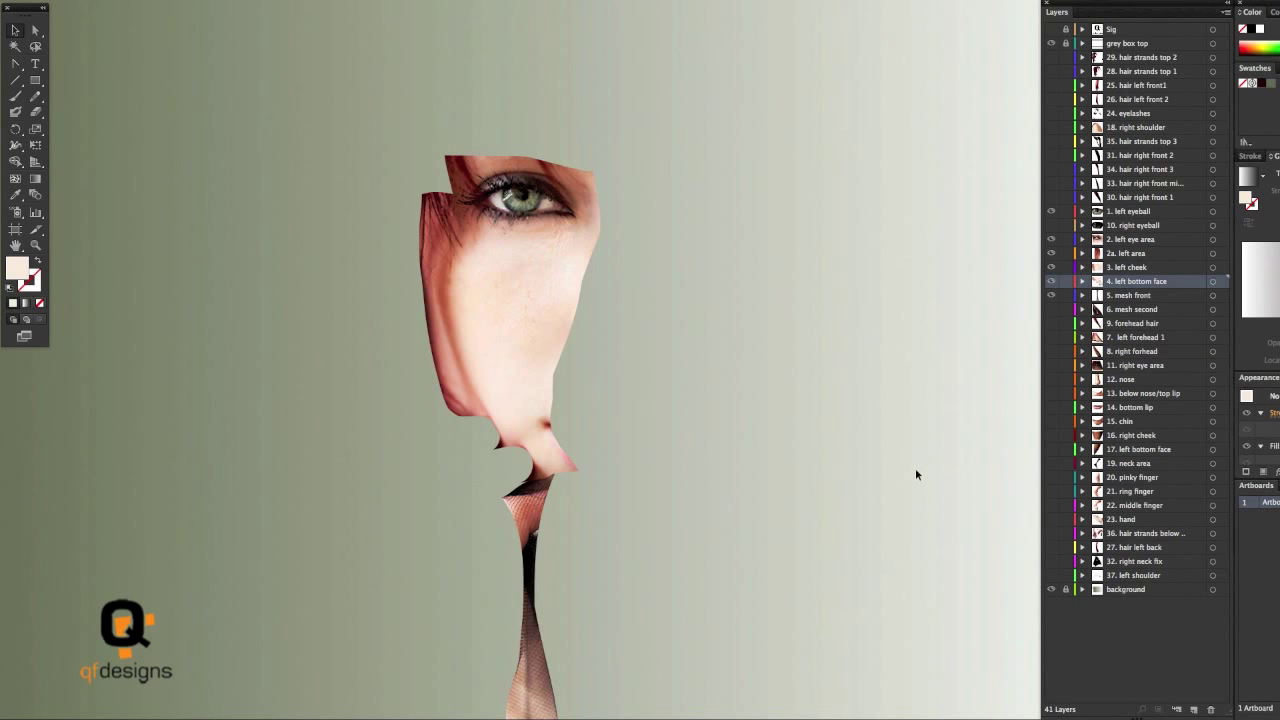
scroll(870, 442, down, 1)
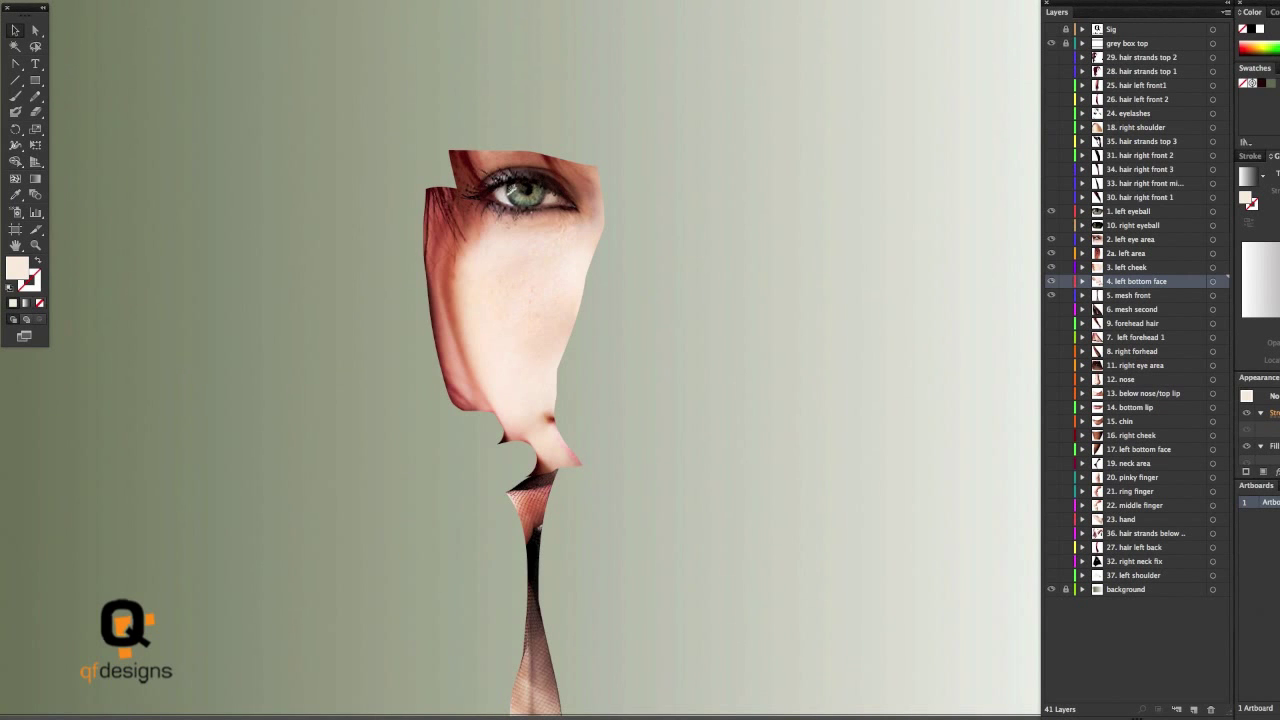
key(ctrl+y)
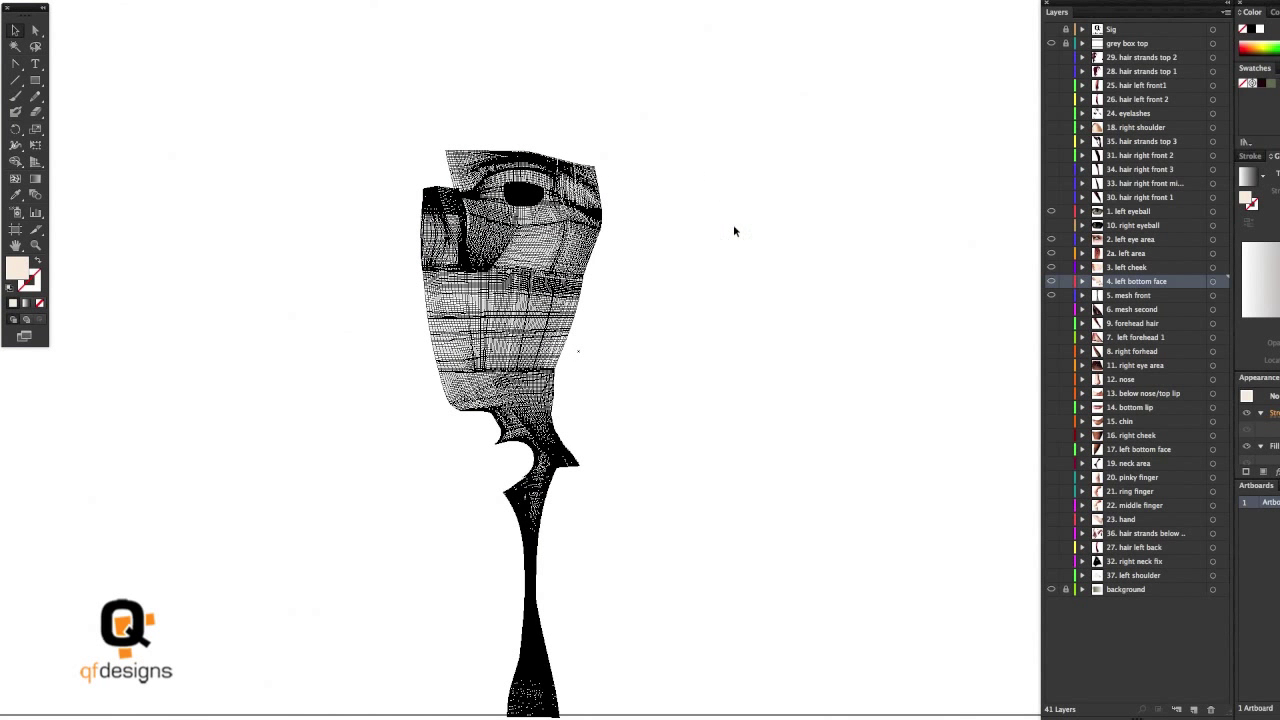
click(733, 229)
key(ctrl+y)
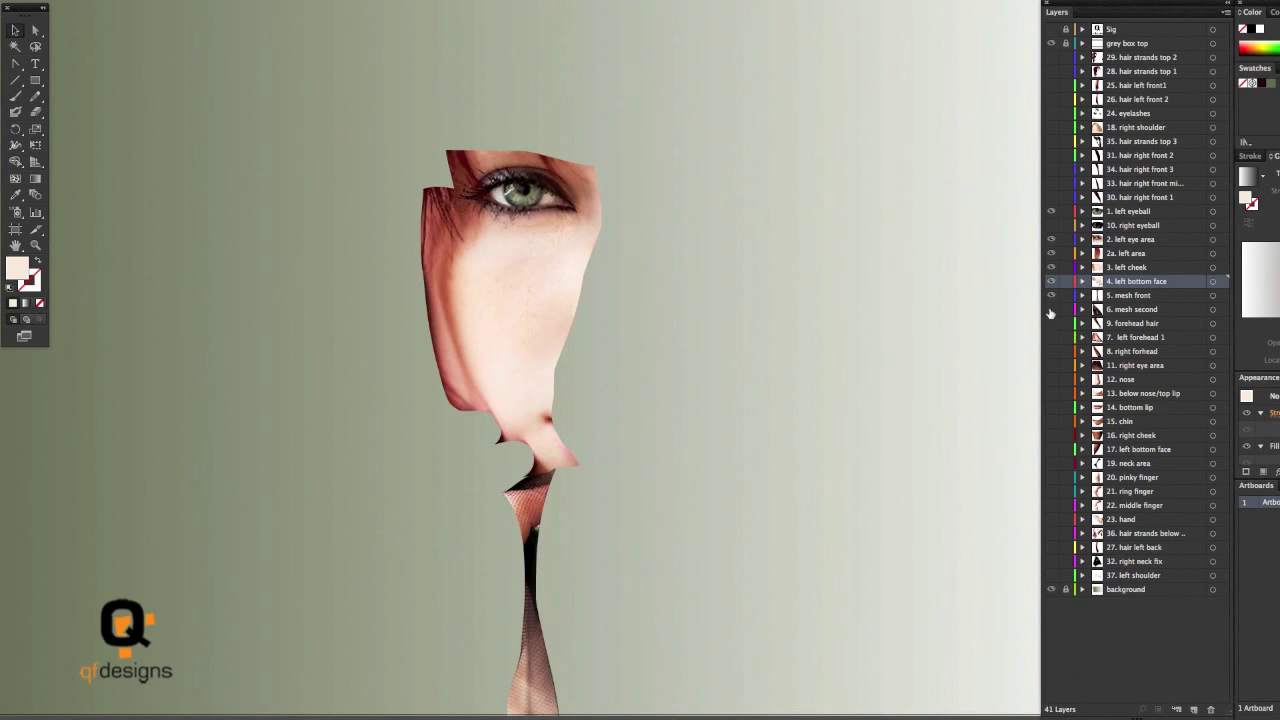
Show the "6. mesh second" layer and examine its mesh in outline view
click(1050, 310)
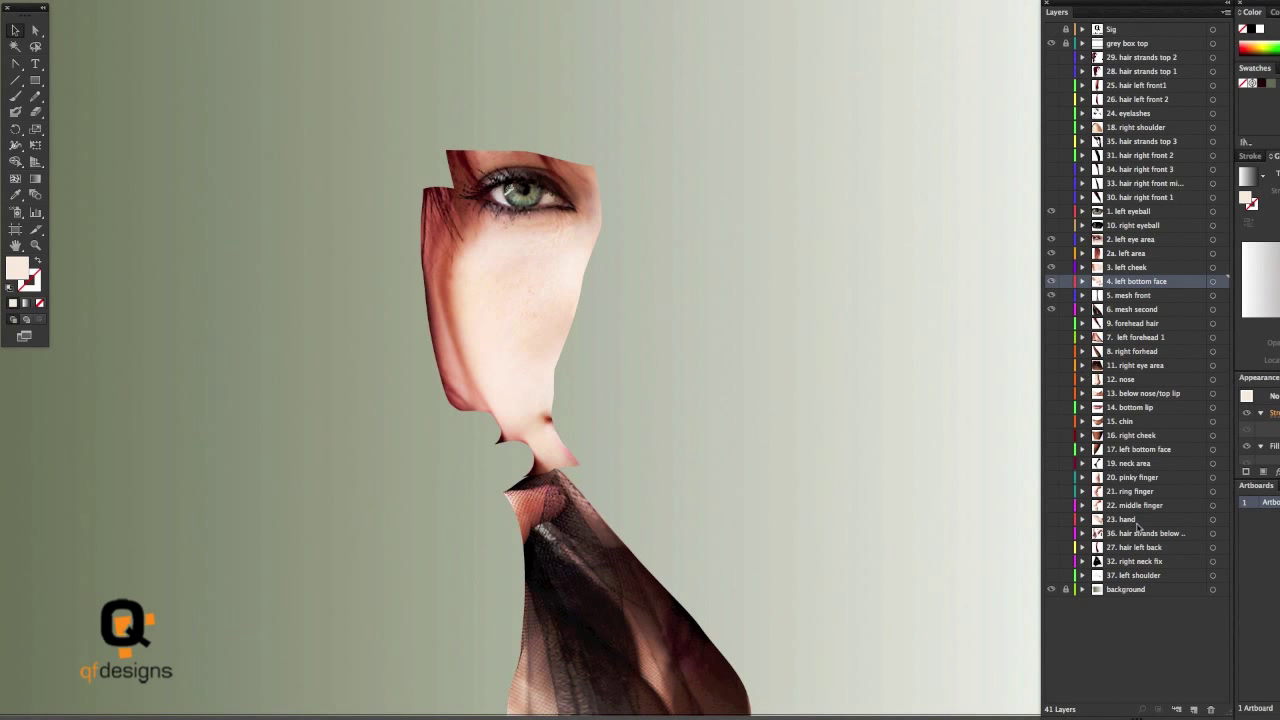
click(616, 588)
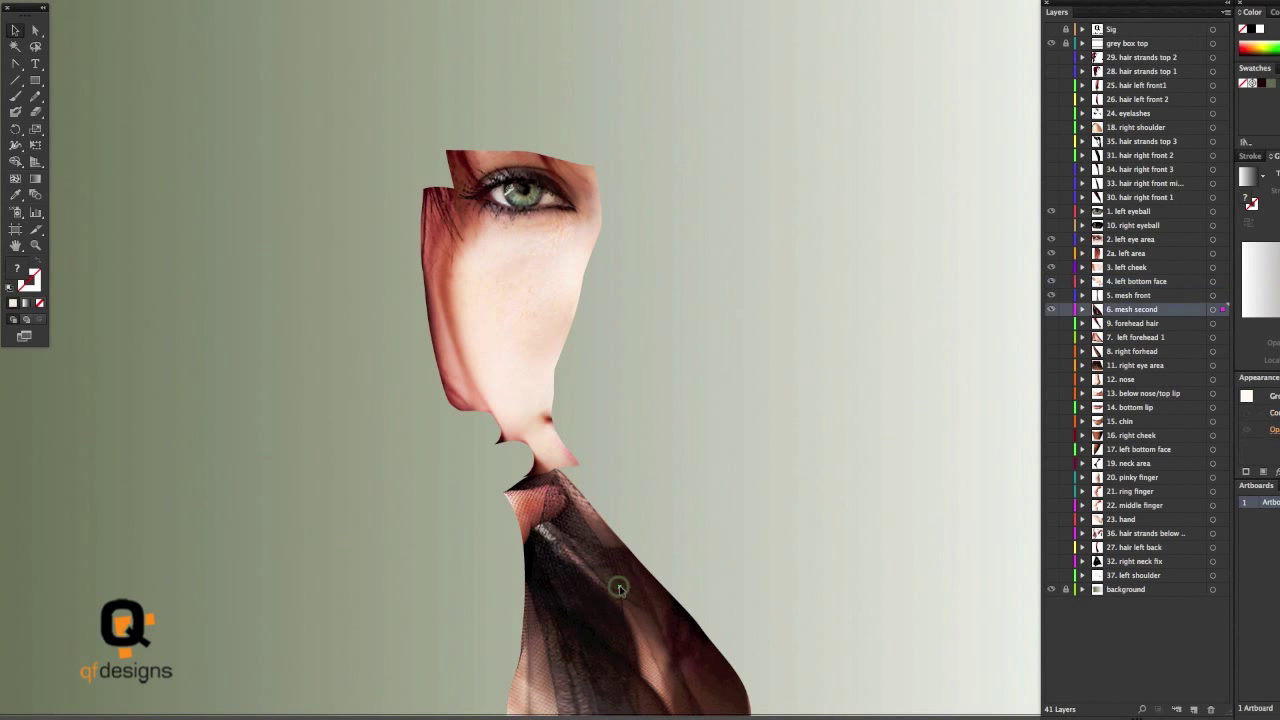
click(860, 574)
click(194, 0)
click(204, 0)
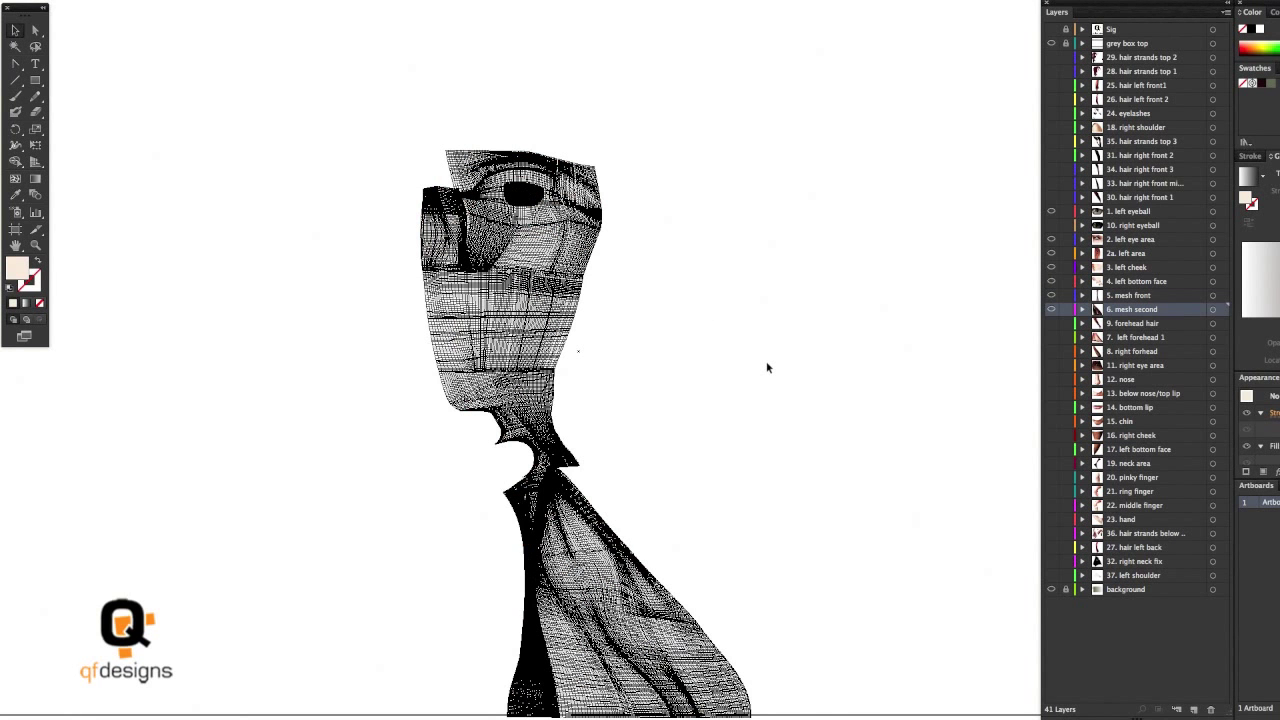
click(767, 368)
Show the layers "7. left forehead 1", "8. right forhead", "10. right eyeball" and "9. forehead hair" in preview view
click(1051, 337)
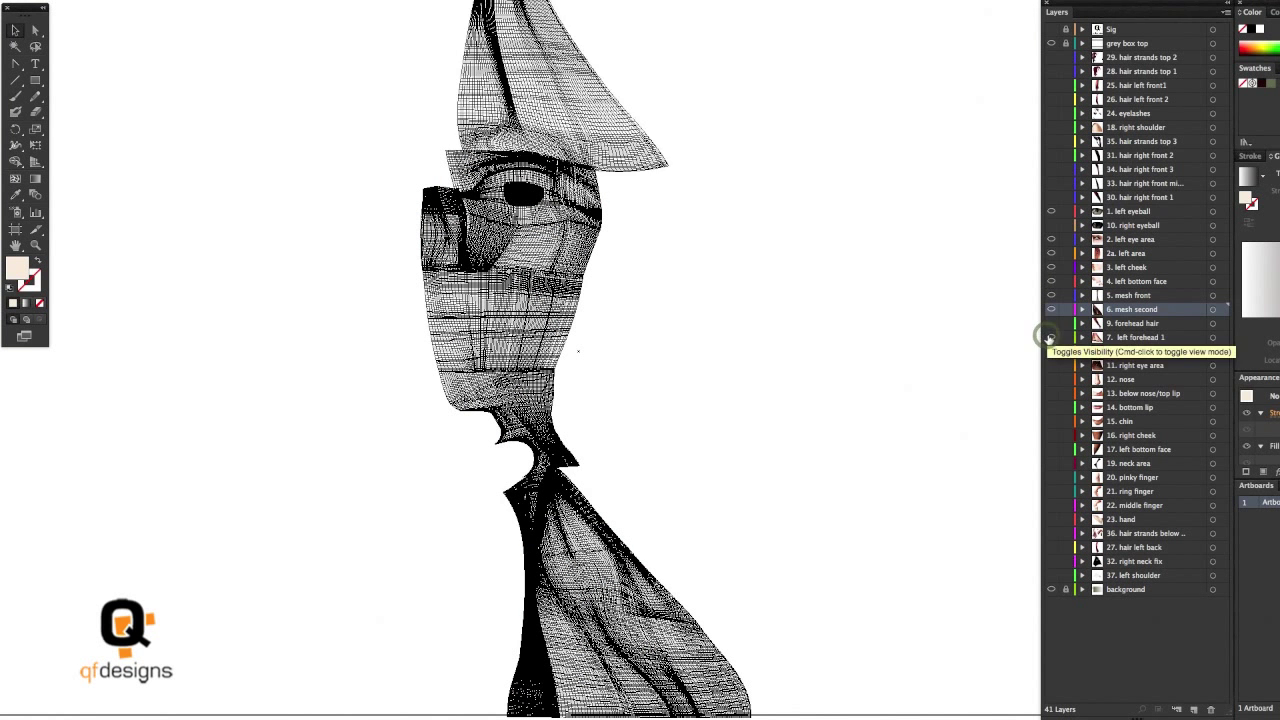
click(1051, 337)
key(ctrl+y)
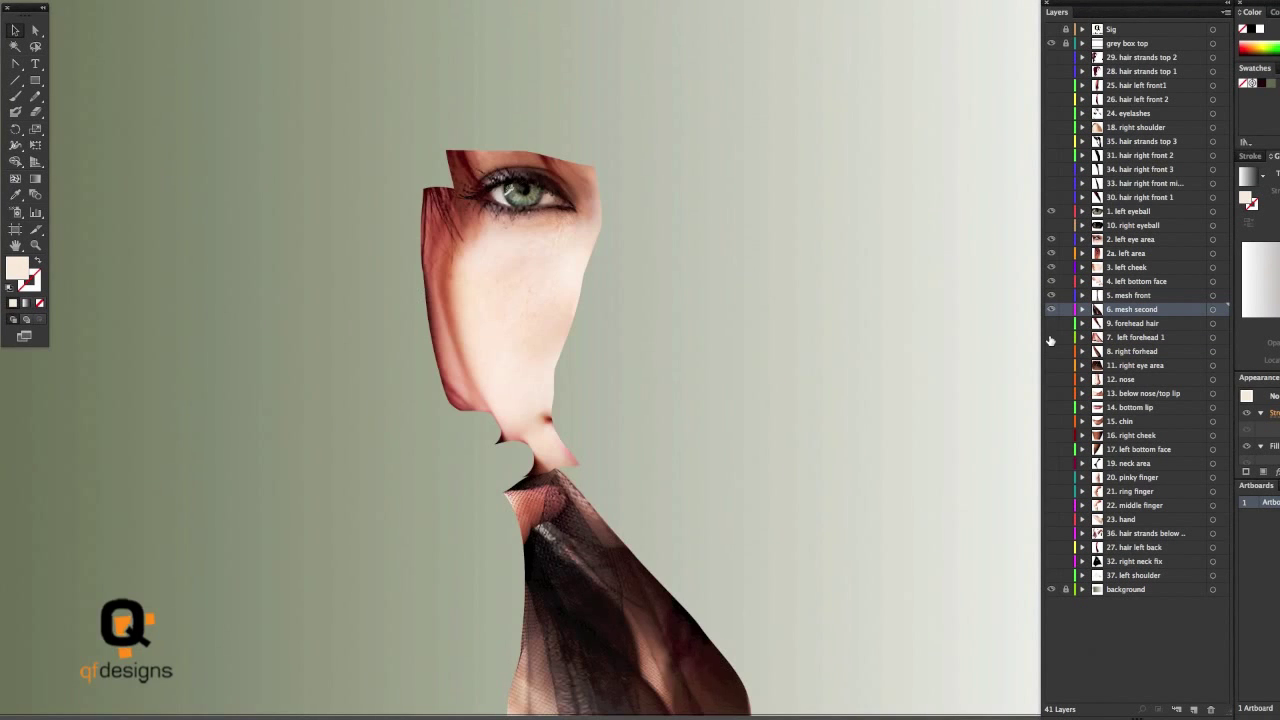
click(1051, 337)
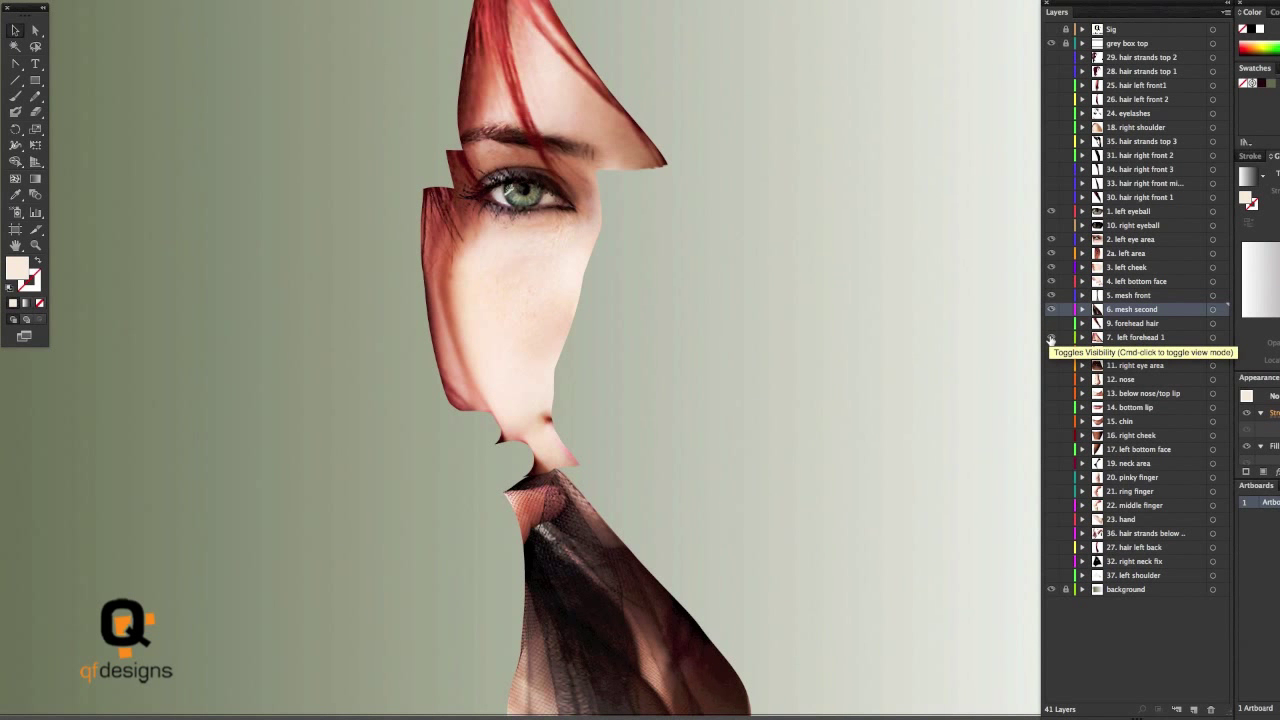
click(1051, 352)
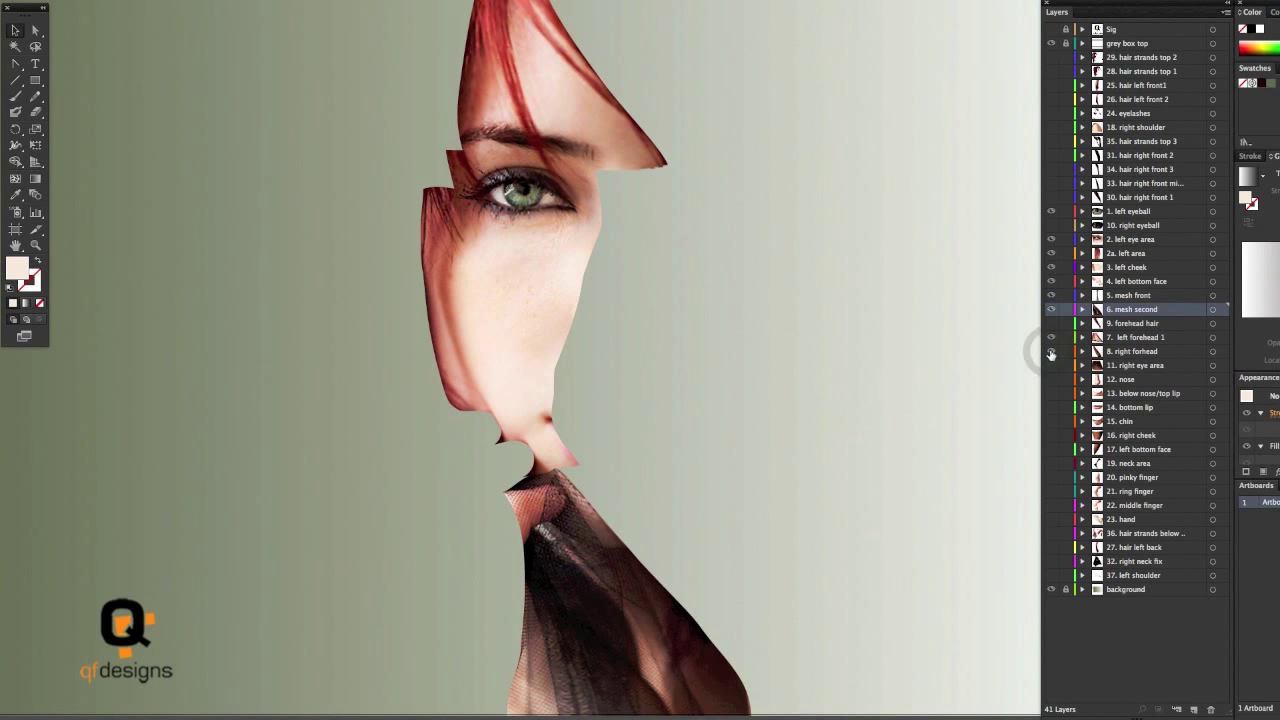
click(1051, 225)
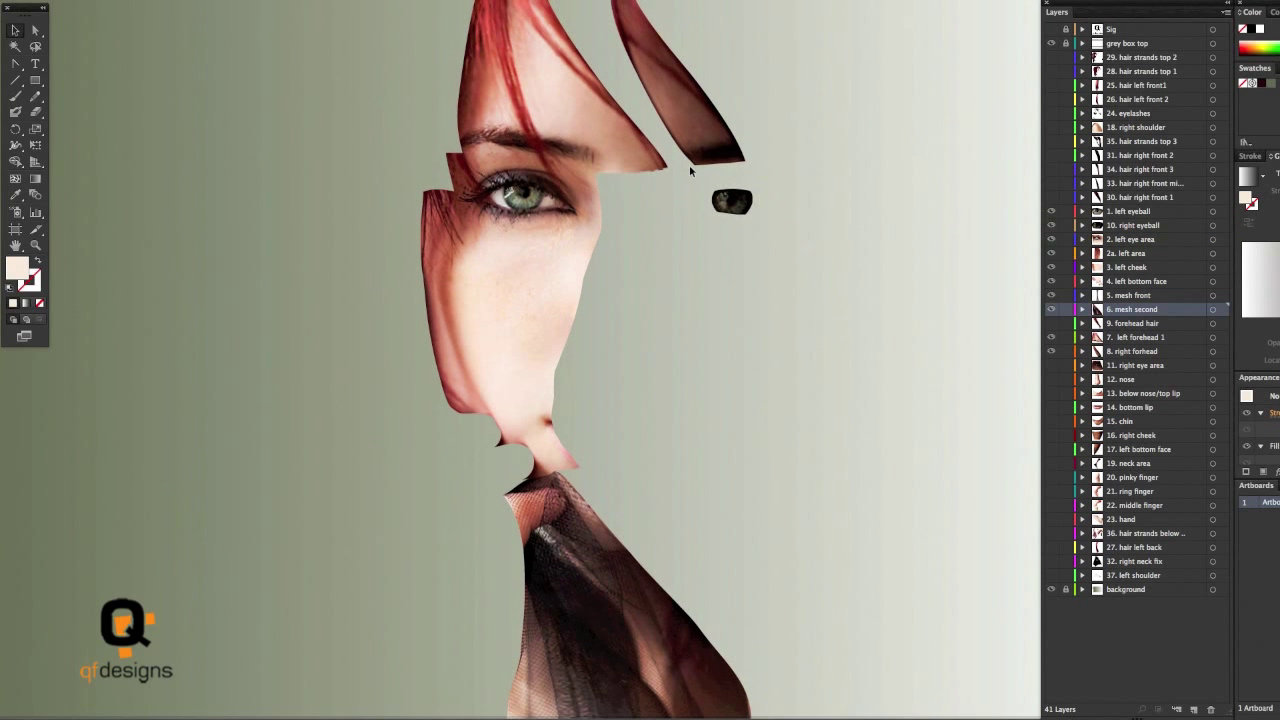
click(1051, 324)
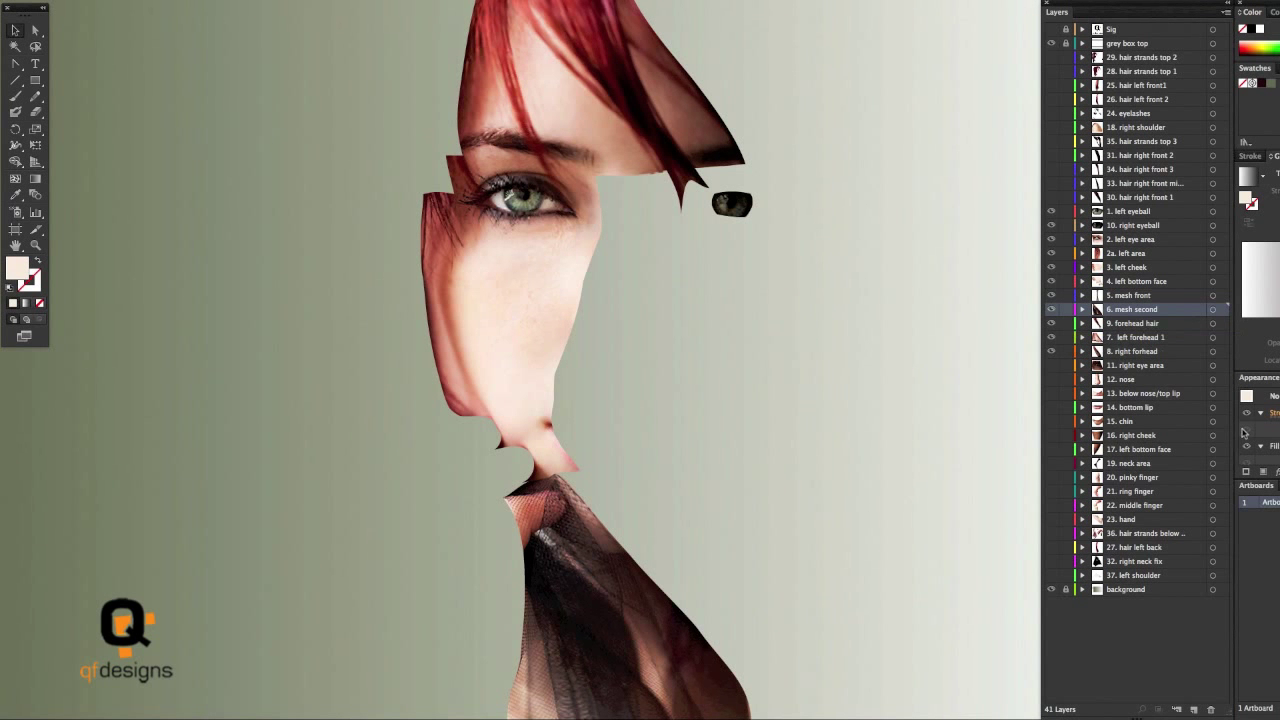
Show the "11. right eye area" layer and check its mesh in outline view before returning to preview
click(1051, 367)
click(190, 1)
click(205, 1)
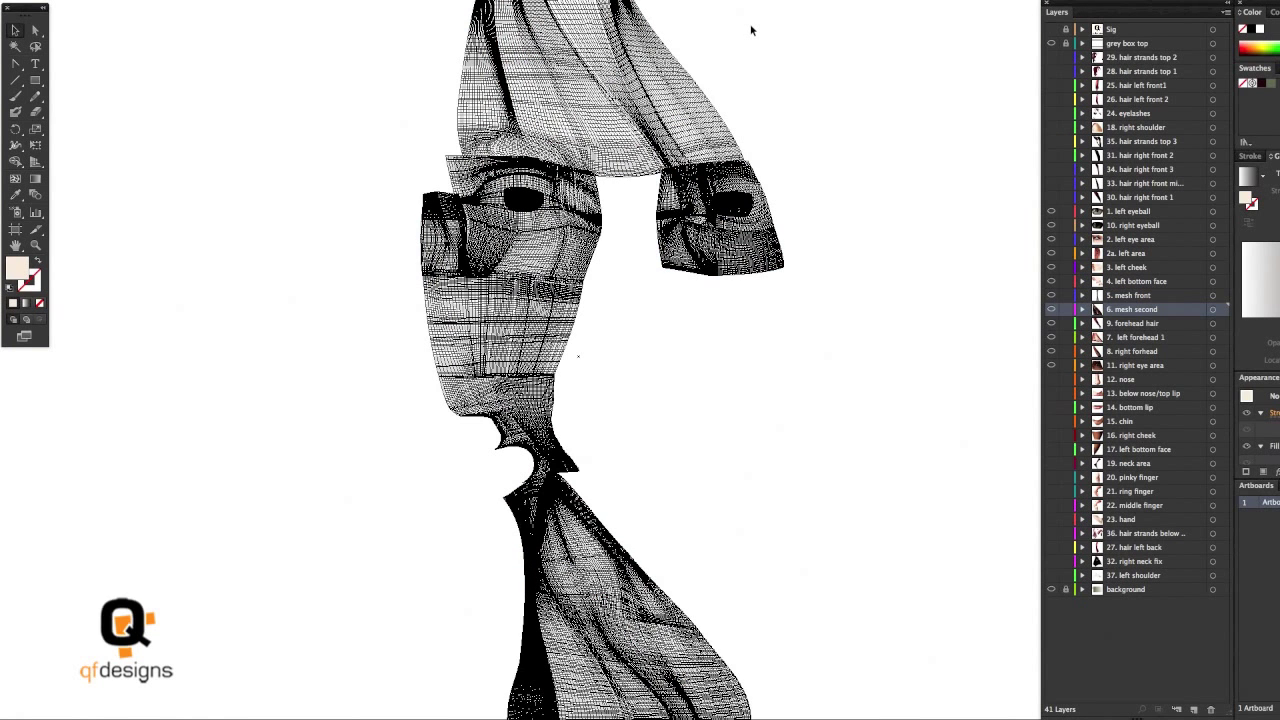
click(190, 1)
click(190, 1)
key(ctrl+y)
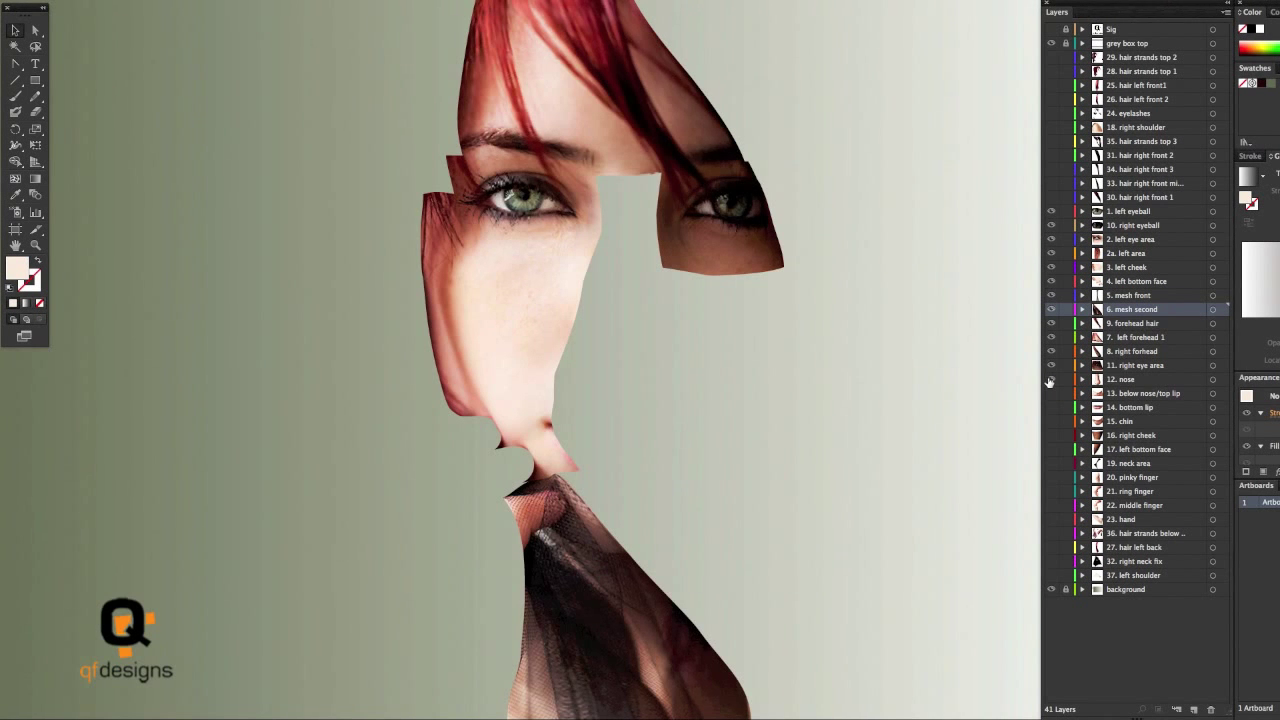
Show the "12. nose" and "13. below nose/top lip" layers, checking the nose mesh in outline view
click(1051, 380)
key(ctrl+y)
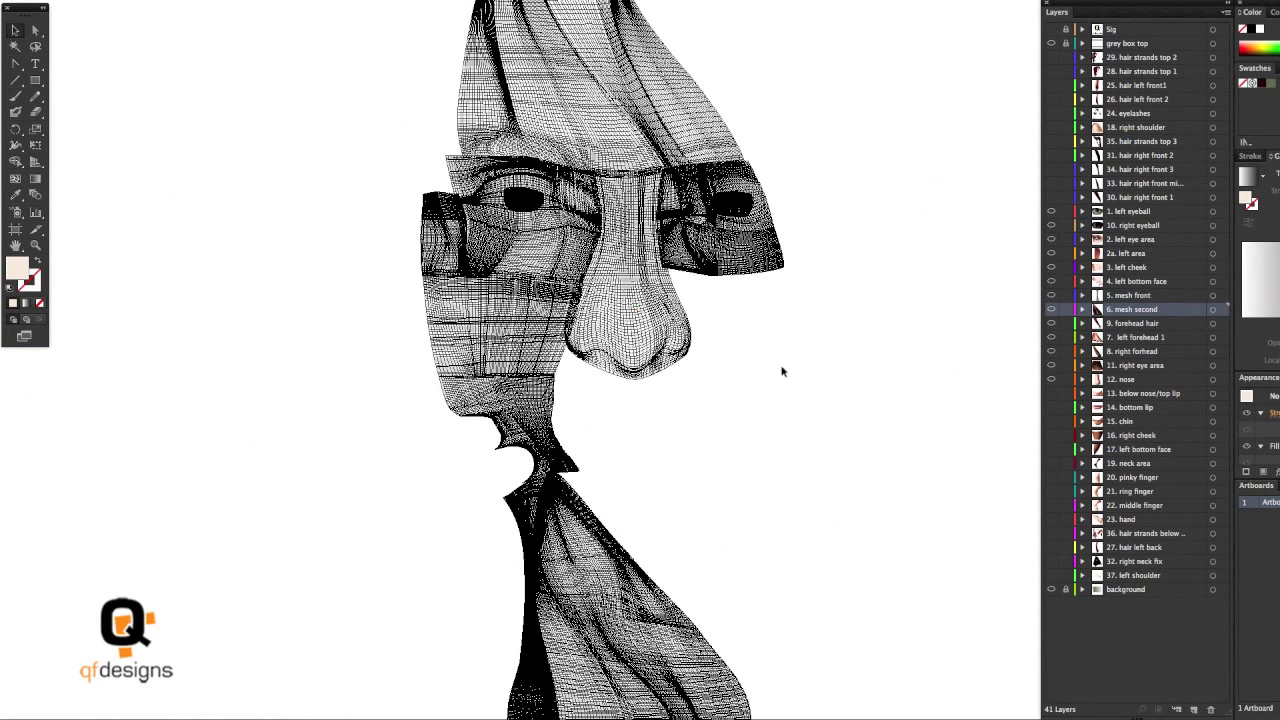
key(ctrl+y)
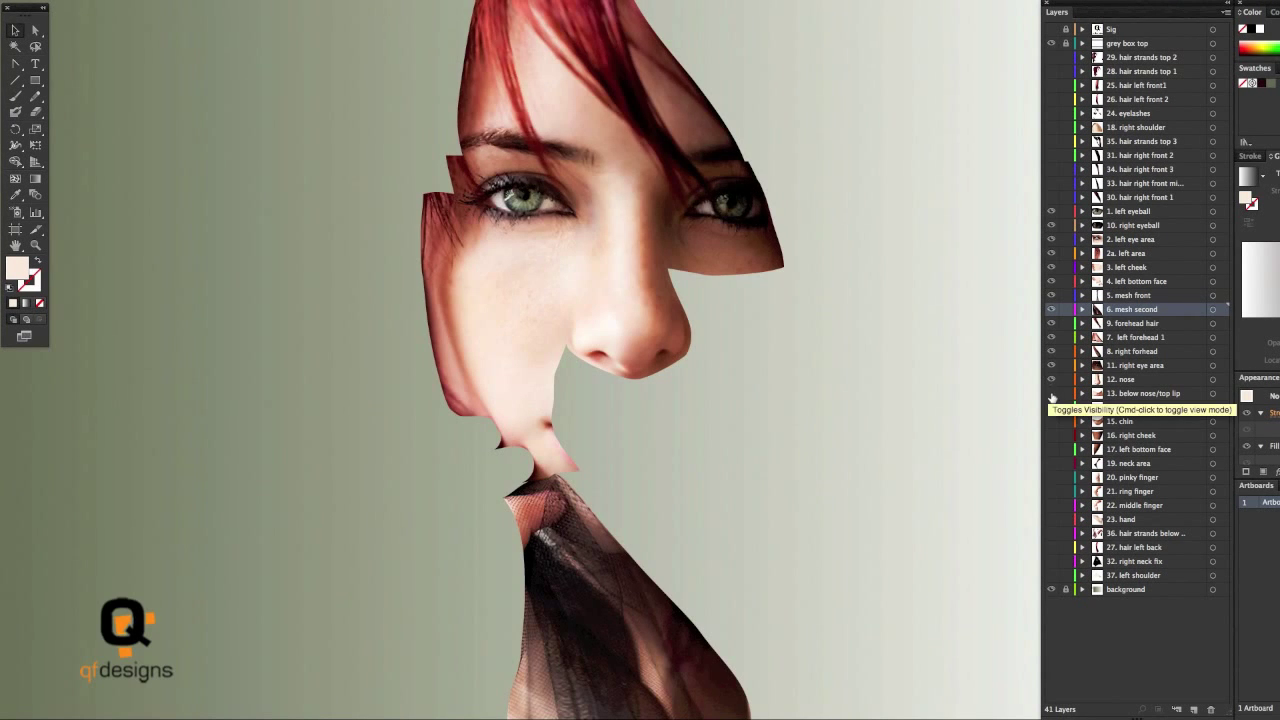
click(1051, 394)
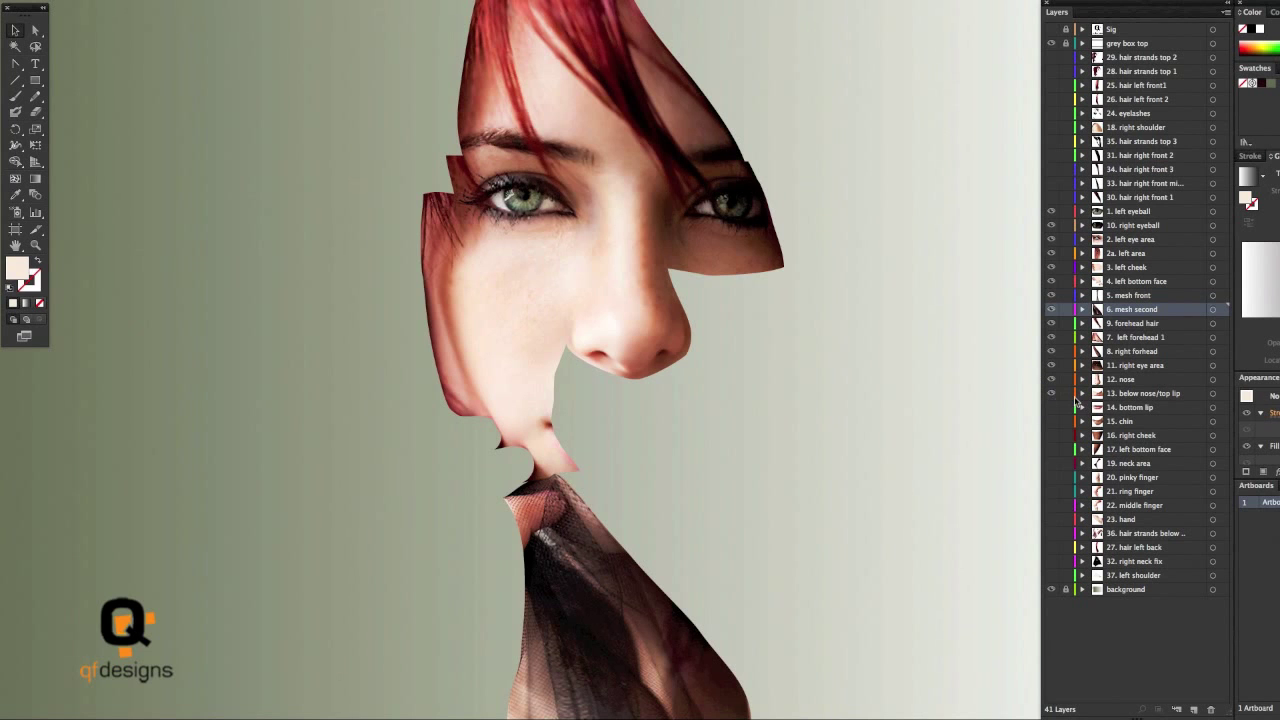
Check the top lip mesh in outline view, and show the "14. bottom lip" layer with the same outline check
key(ctrl+y)
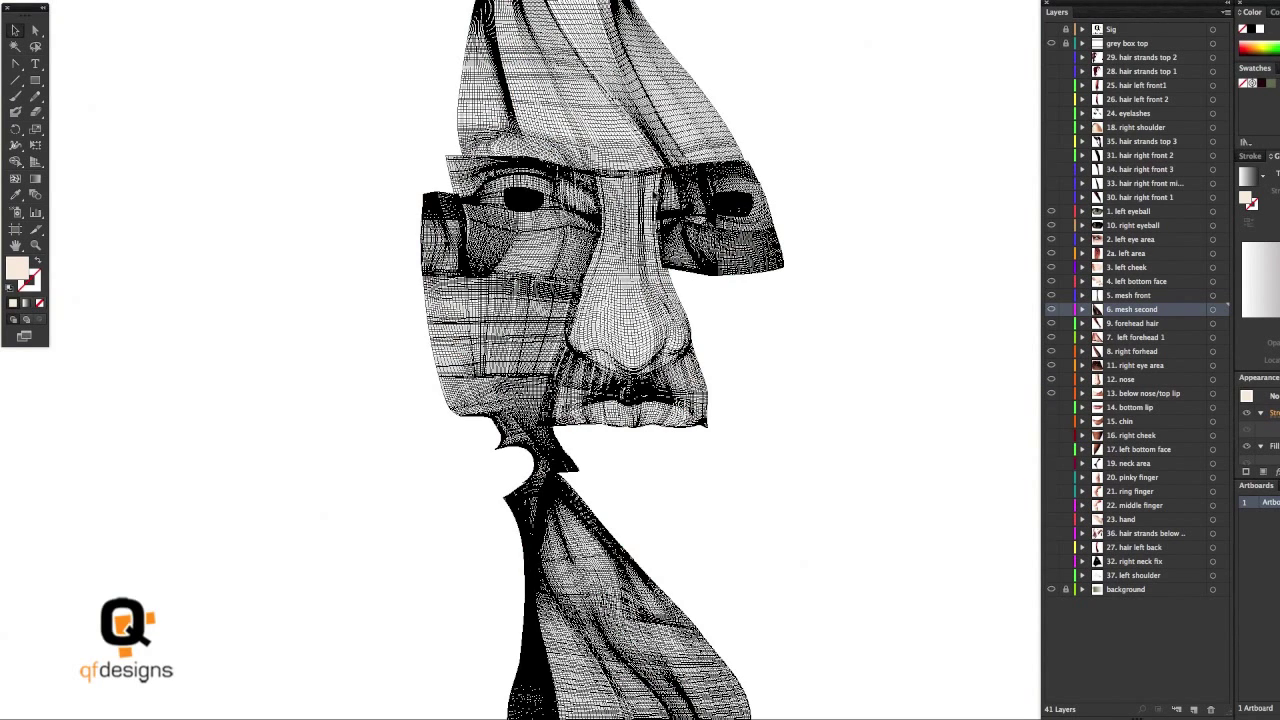
key(ctrl+y)
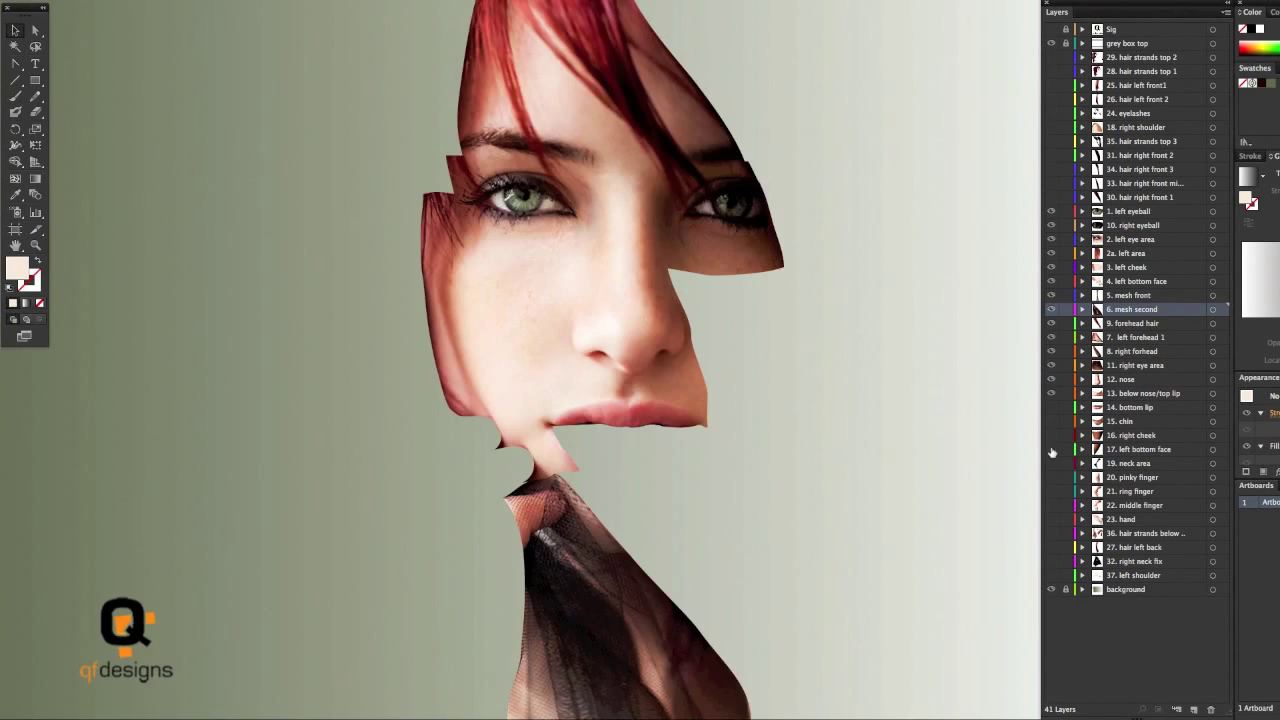
click(1051, 407)
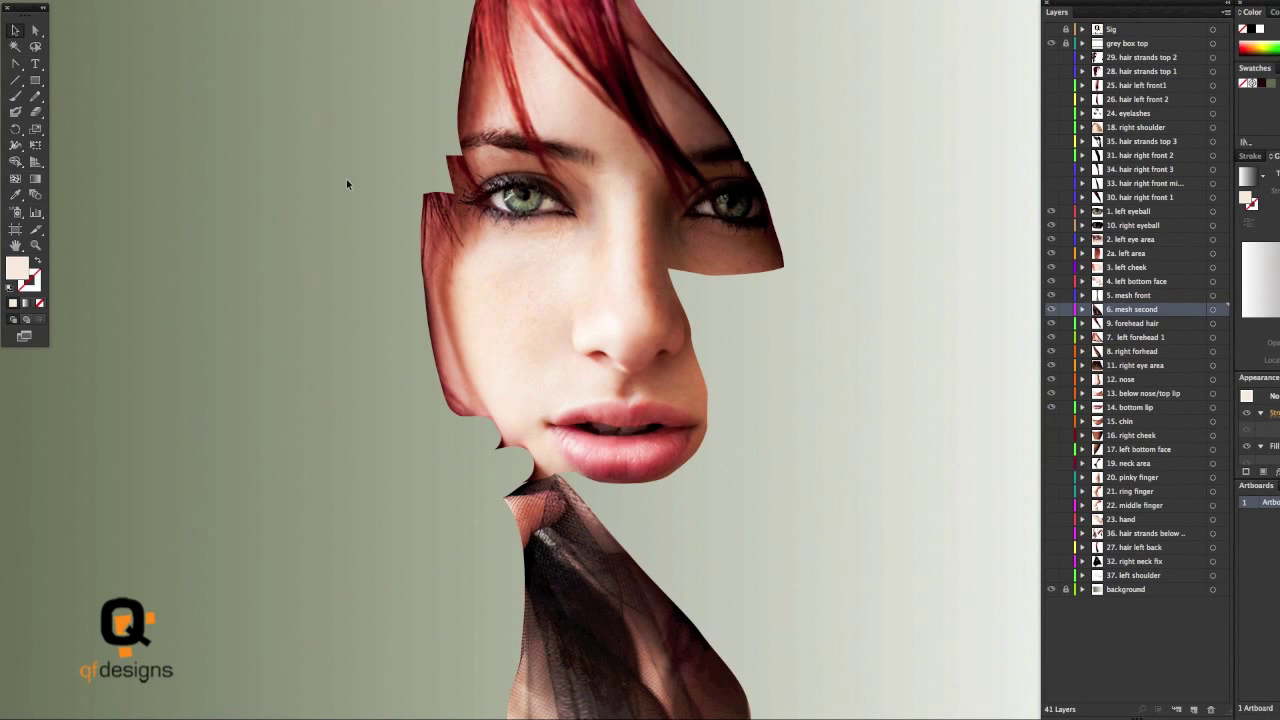
key(ctrl+y)
key(ctrl+y)
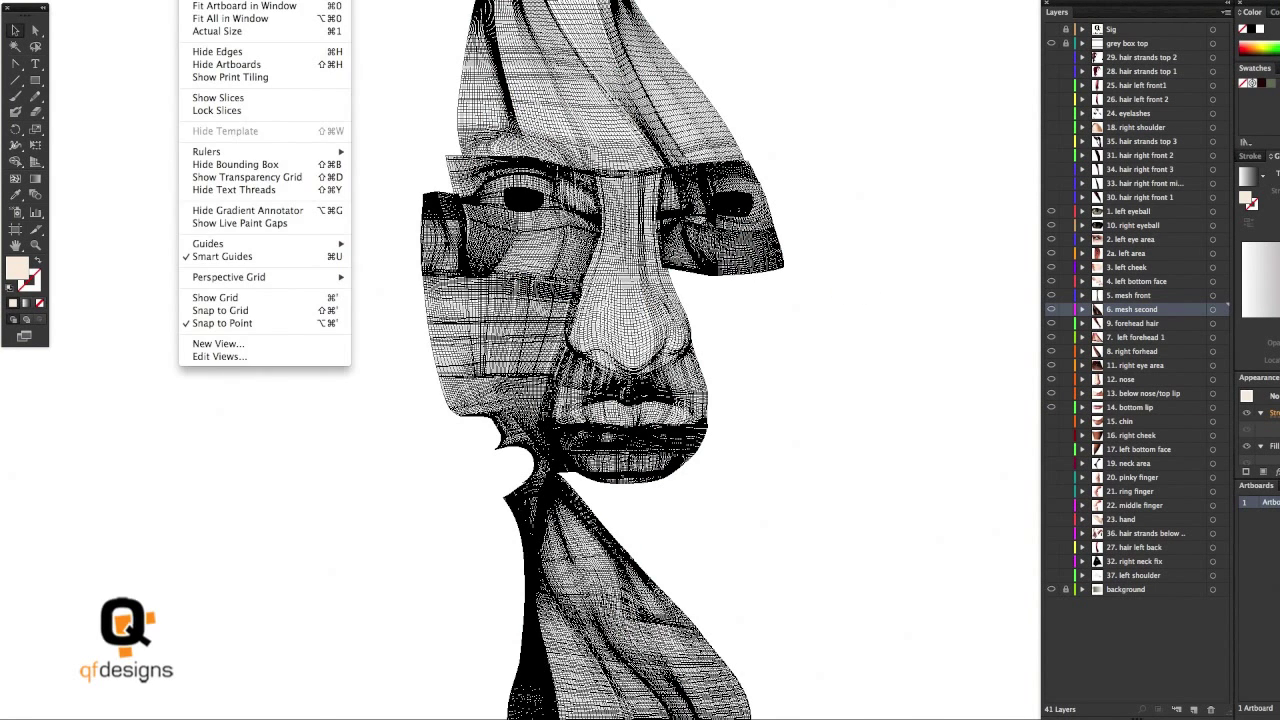
key(ctrl+y)
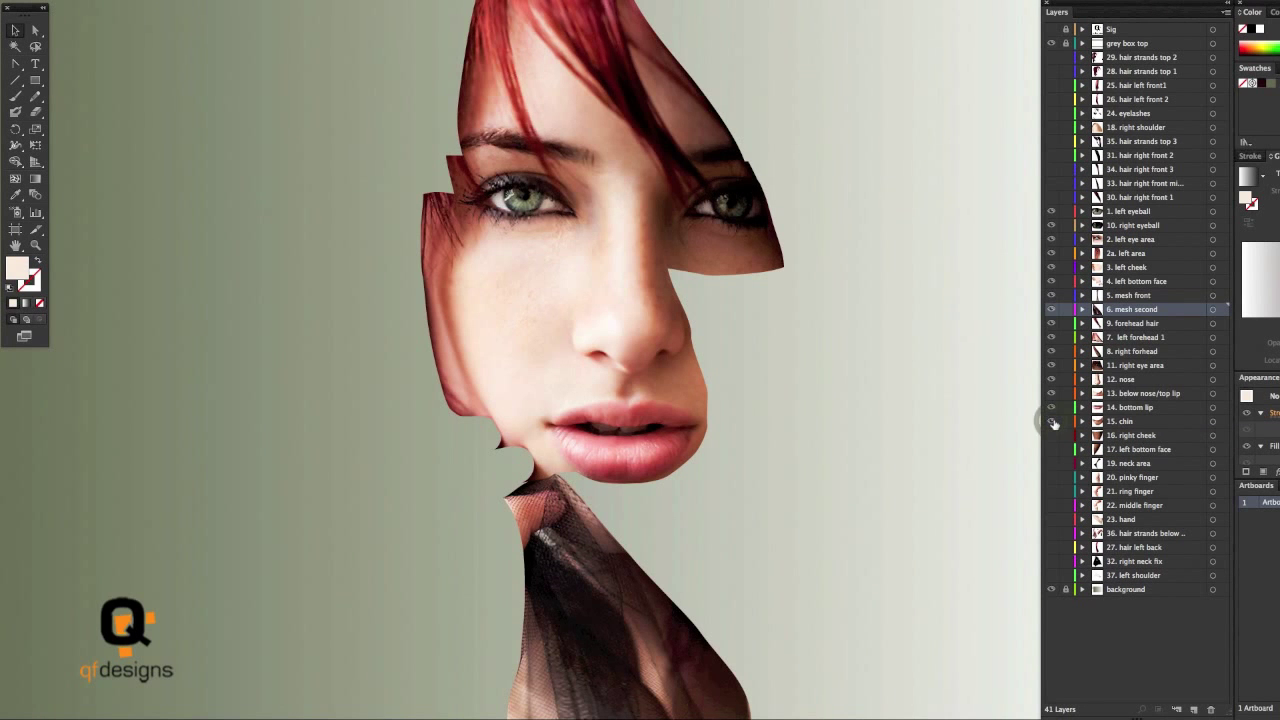
Show the "15. chin", "16. right cheek" and "17. left bottom face" layers, checking the chin and cheek meshes in outline view
click(1052, 422)
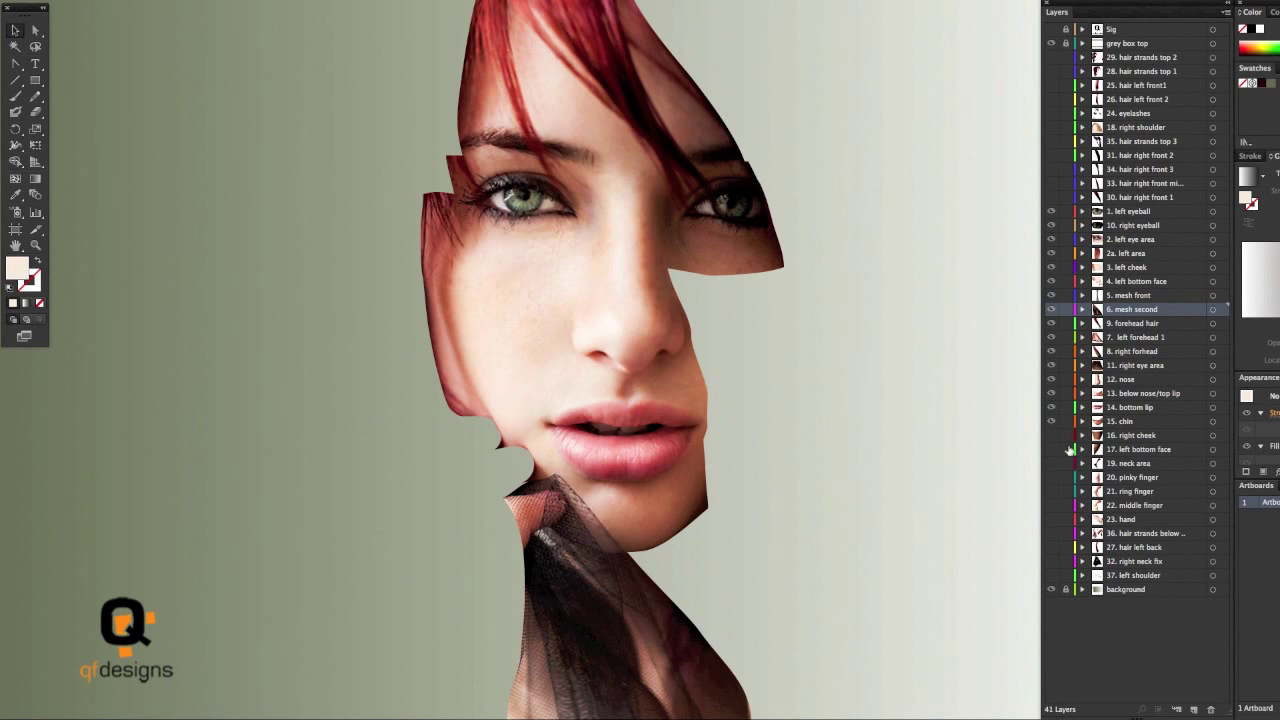
click(1051, 435)
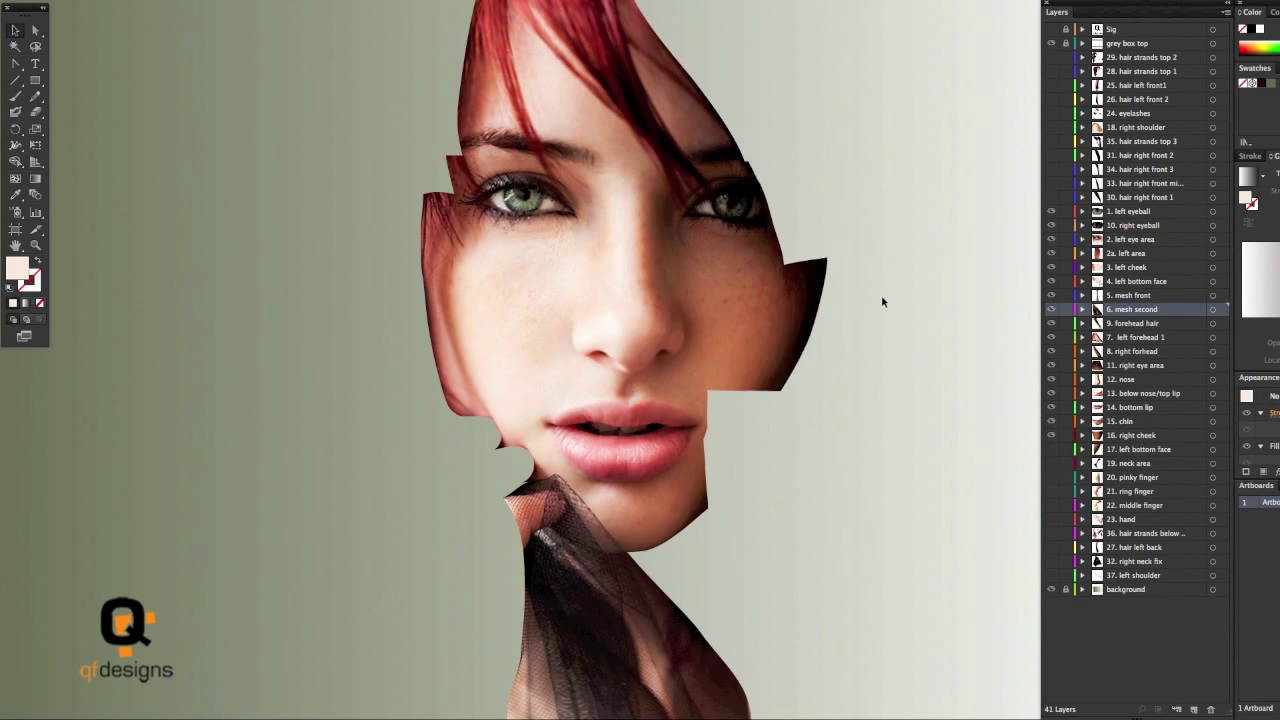
key(ctrl+y)
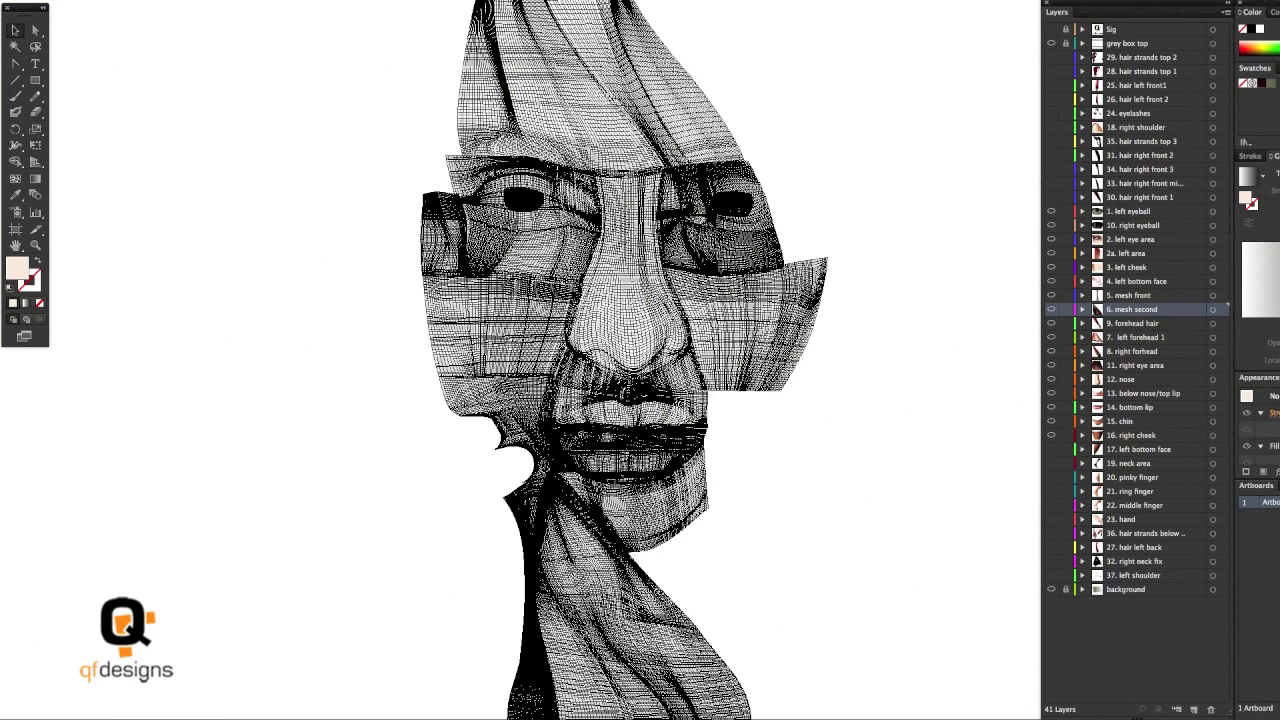
click(192, 0)
click(380, 65)
key(ctrl+y)
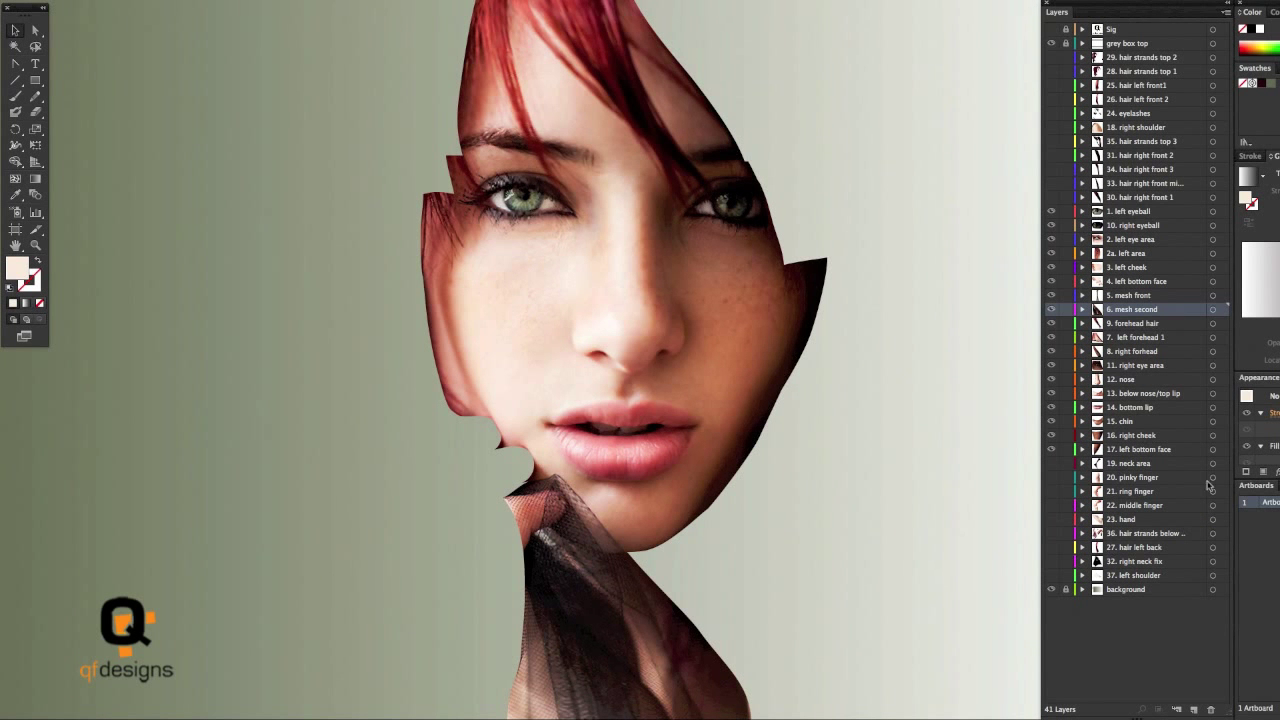
Show the "18. right shoulder" layer and examine the whole shoulder mesh in outline view before returning to preview
click(1050, 127)
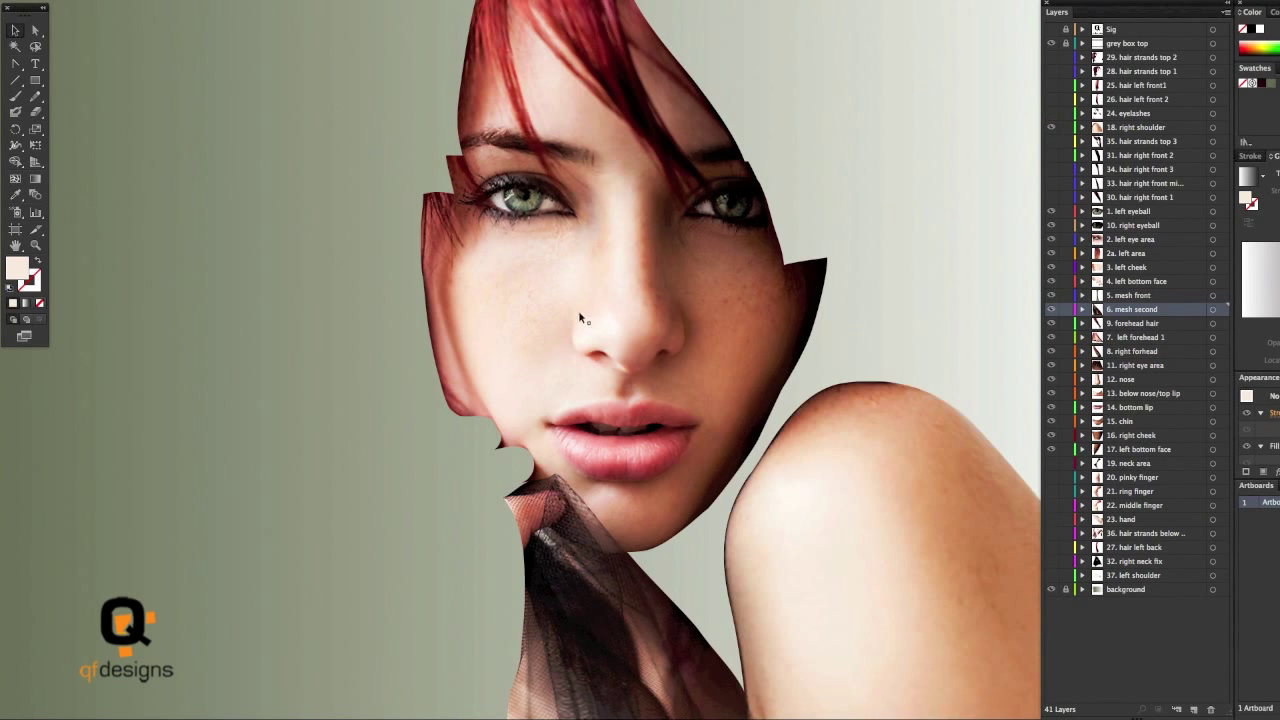
click(195, 0)
click(212, 0)
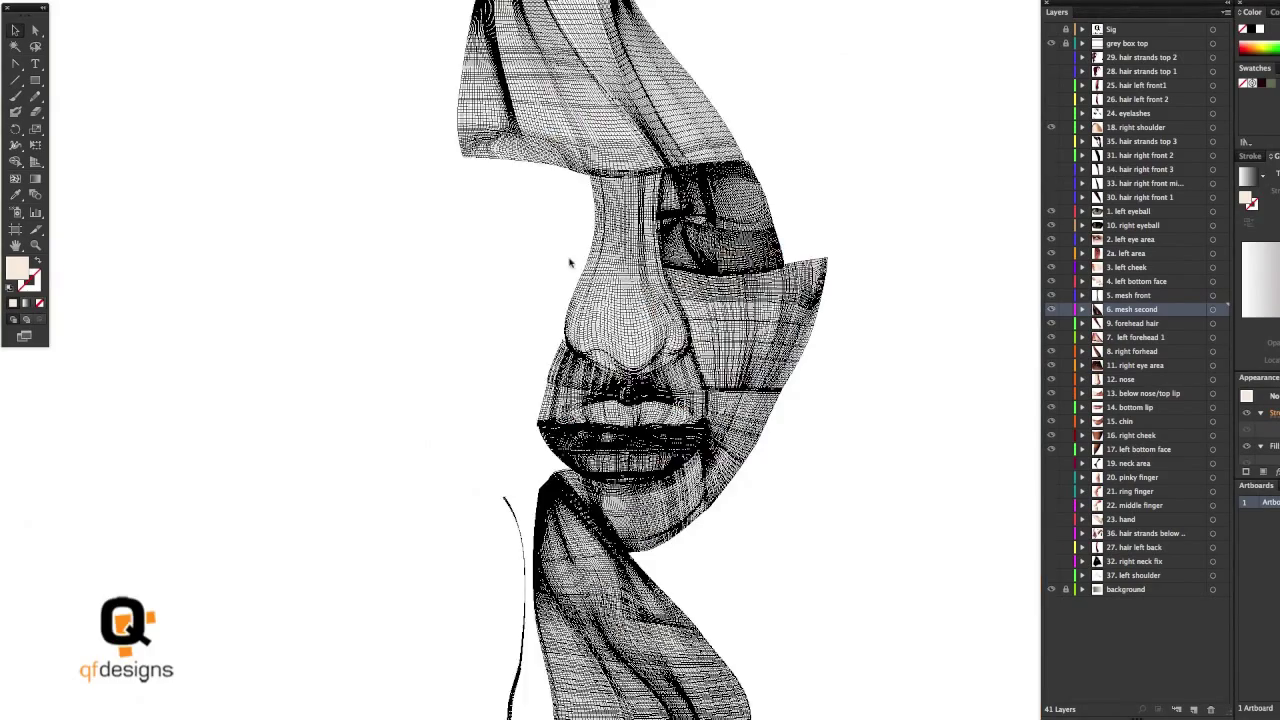
scroll(949, 306, right, 3)
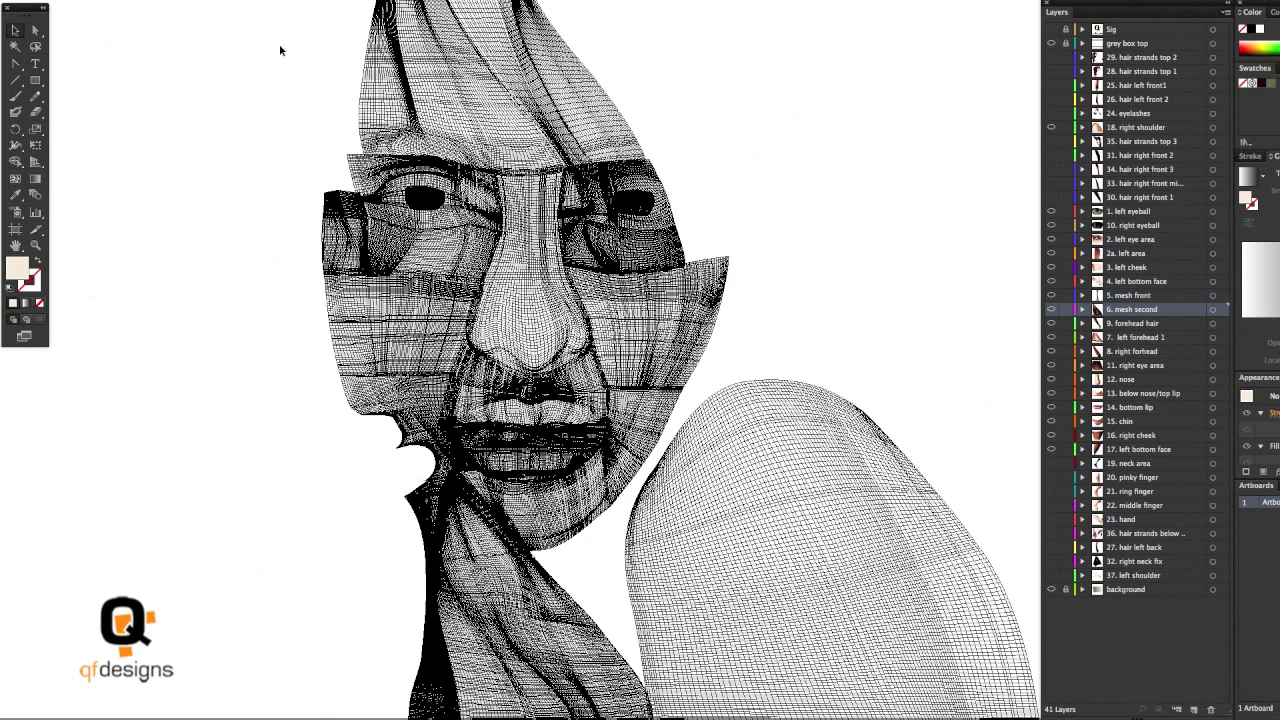
click(195, 0)
click(212, 0)
key(super+y)
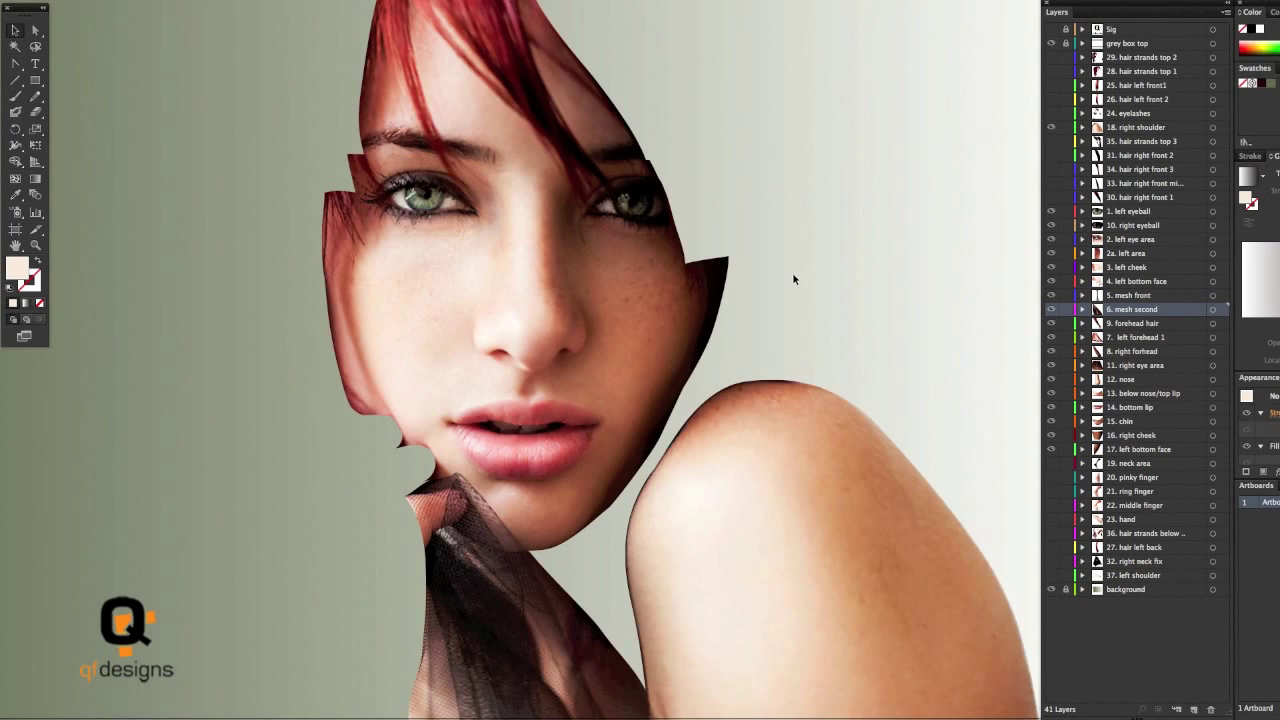
Show the "19. neck area" layer and select its mesh on the artwork to highlight it, leaving it deselected
click(1051, 464)
click(735, 375)
click(977, 341)
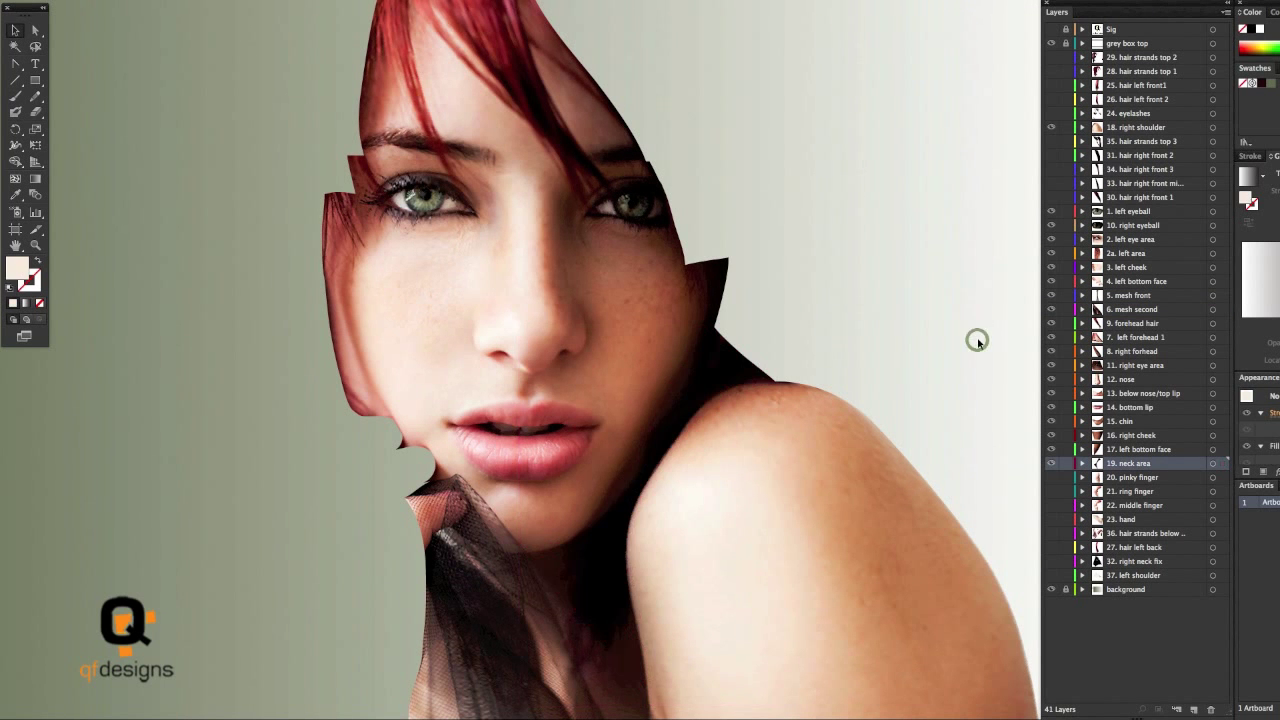
click(712, 364)
click(903, 343)
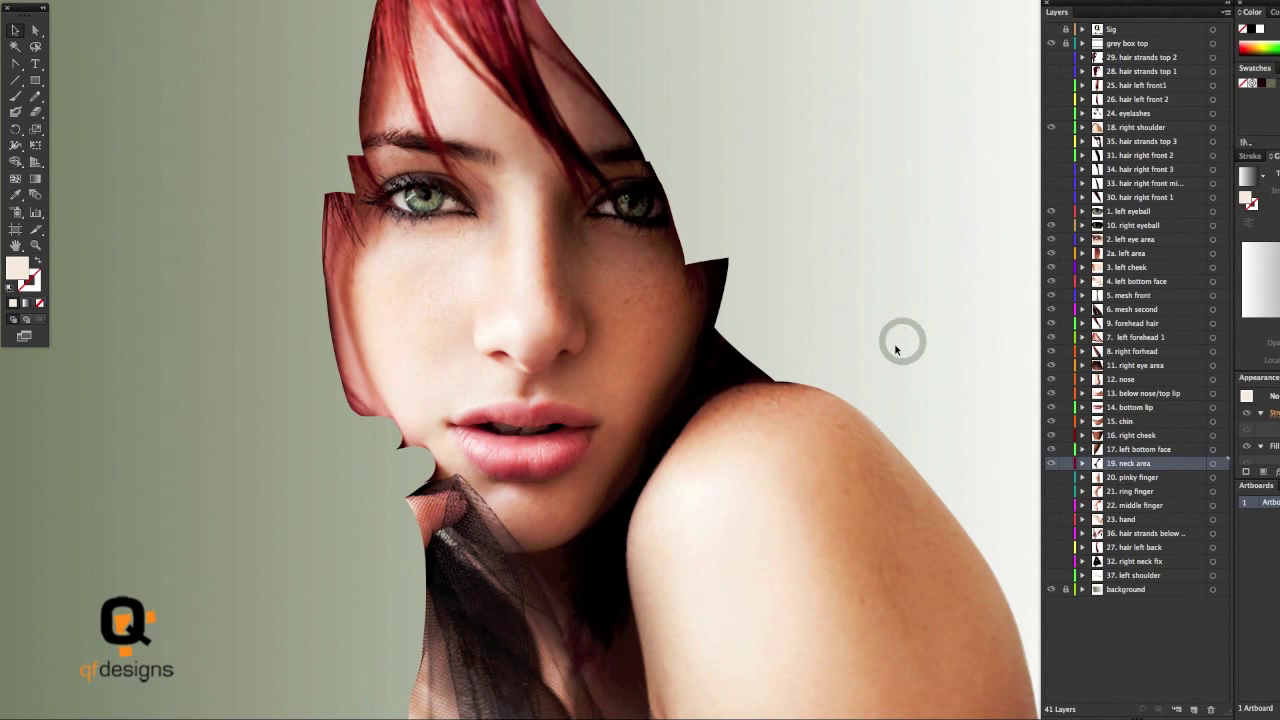
Show the "20. pinky finger" layer, highlight its mesh by selecting it, and check it in outline view before returning to preview
click(1051, 477)
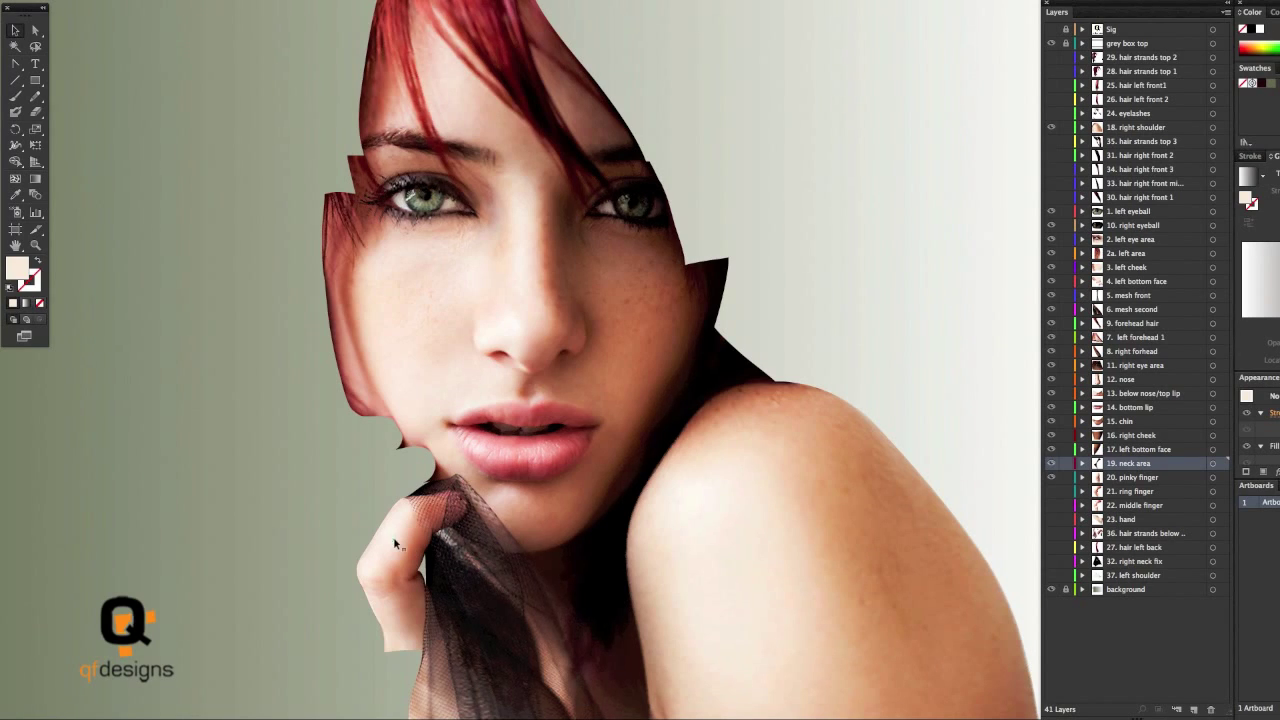
click(395, 543)
click(266, 508)
key(ctrl+y)
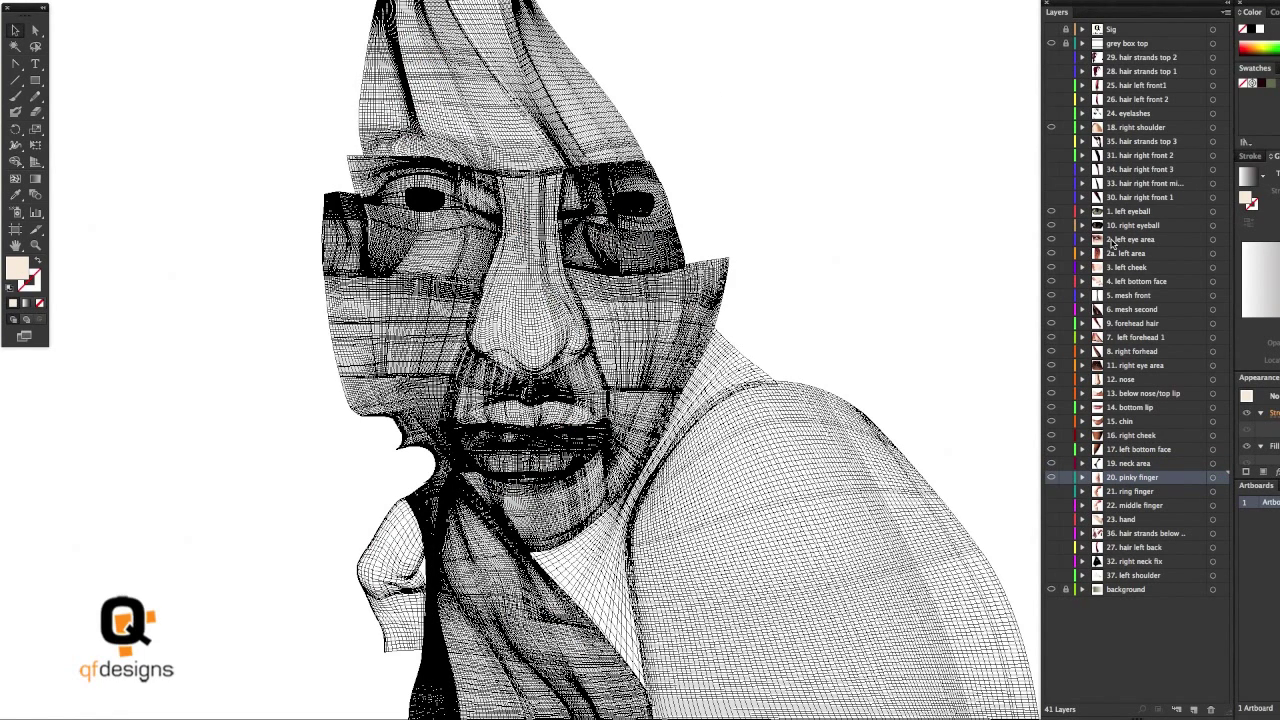
key(ctrl+y)
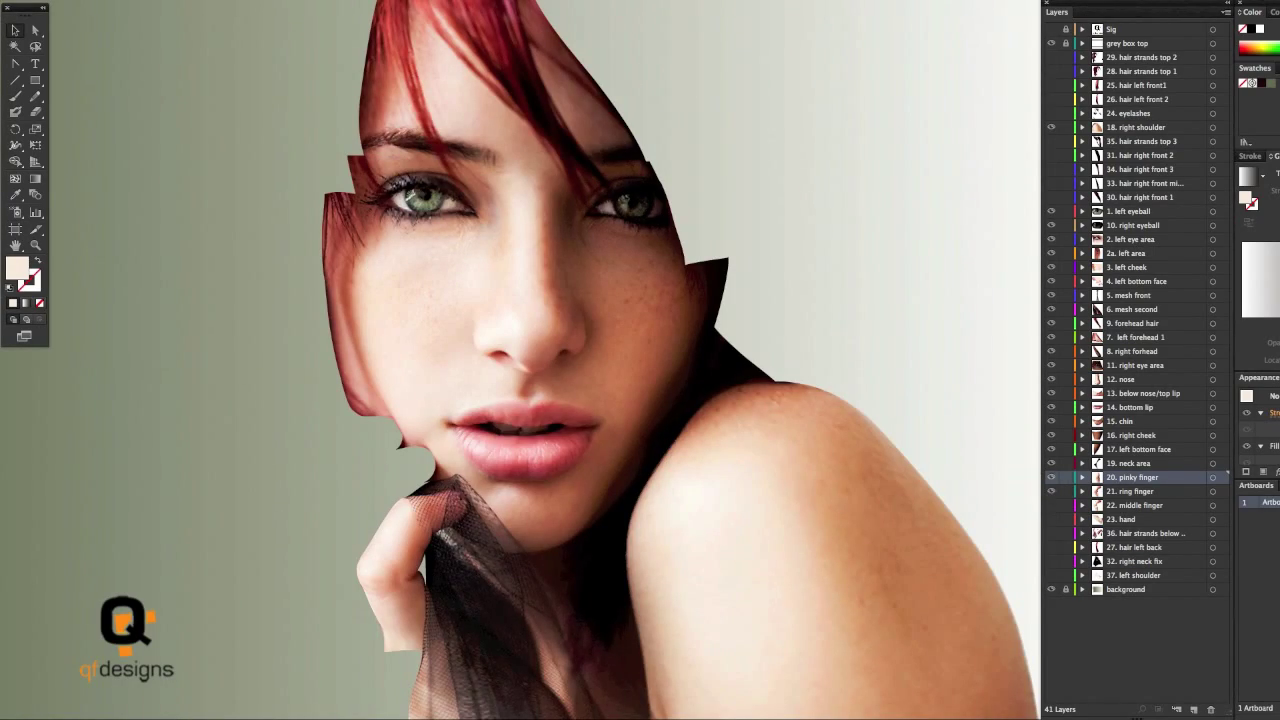
Highlight the "21. ring finger" mesh by selecting it, and examine it in outline view before returning to preview
click(335, 516)
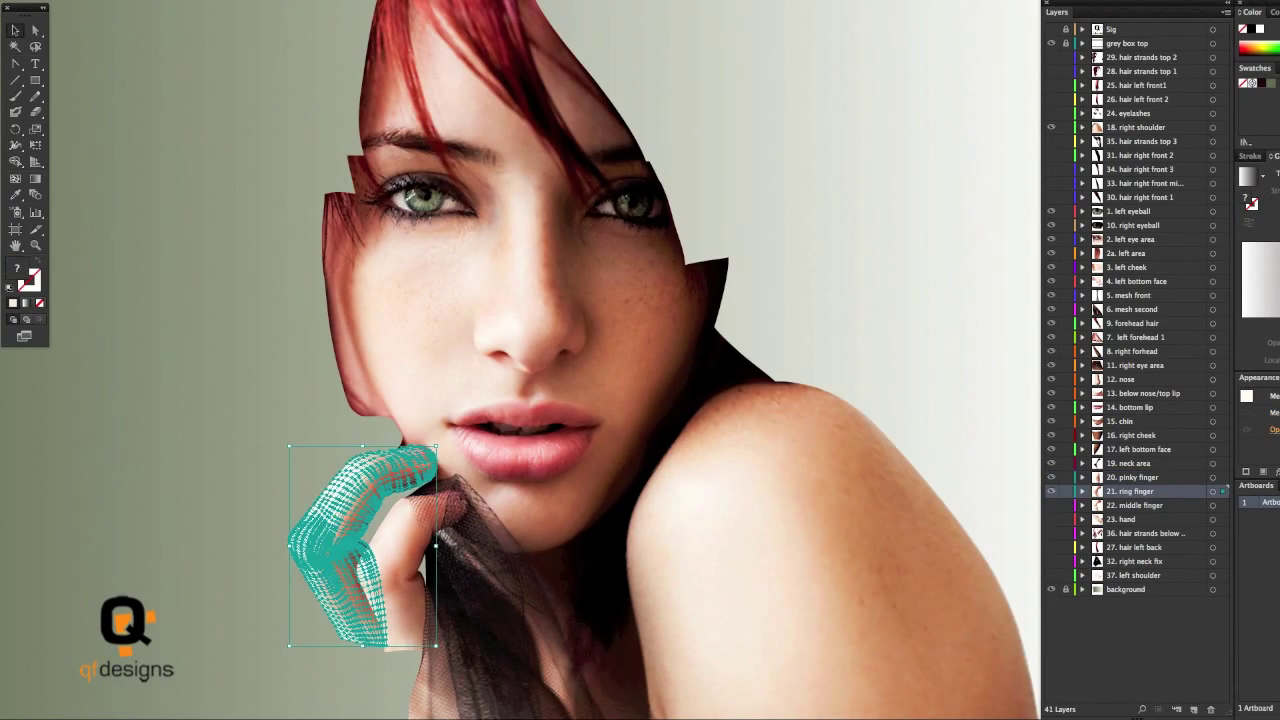
key(ctrl+y)
click(871, 238)
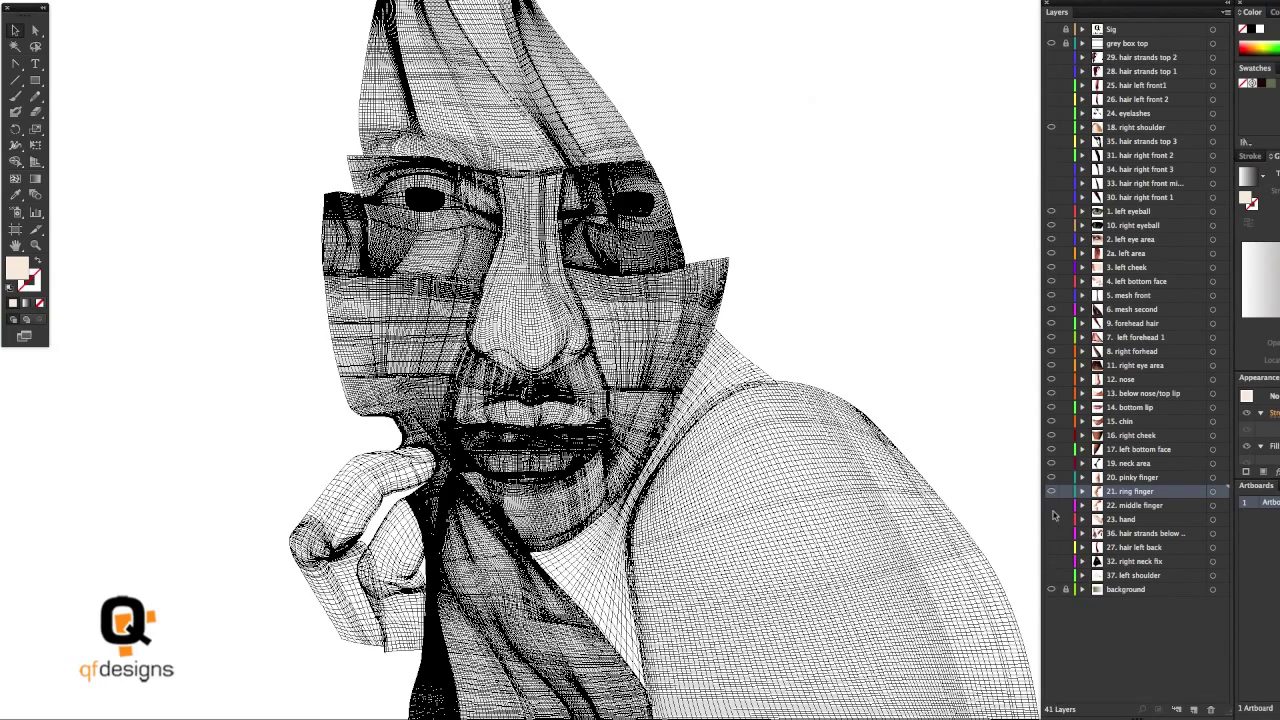
click(190, 1)
click(210, 1)
key(ctrl+y)
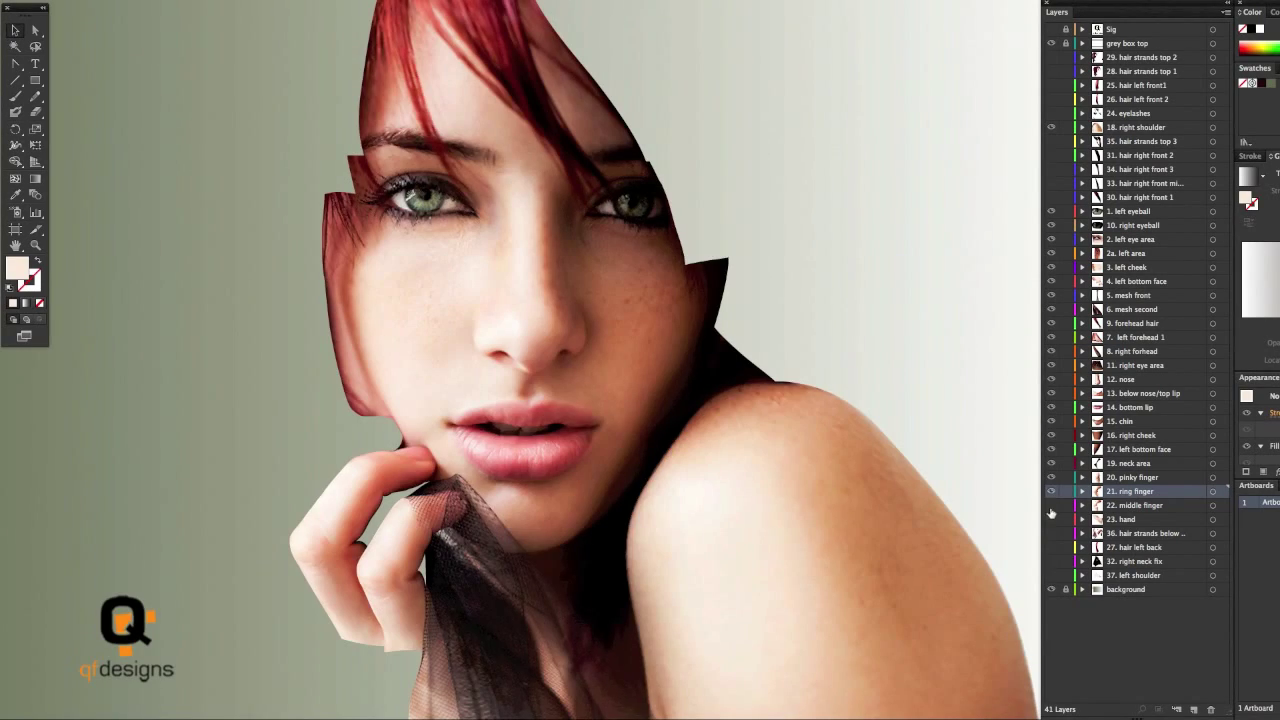
Show the "22. middle finger" and "23. hand" layers, checking each mesh in outline view and returning to preview
click(1050, 505)
key(ctrl+y)
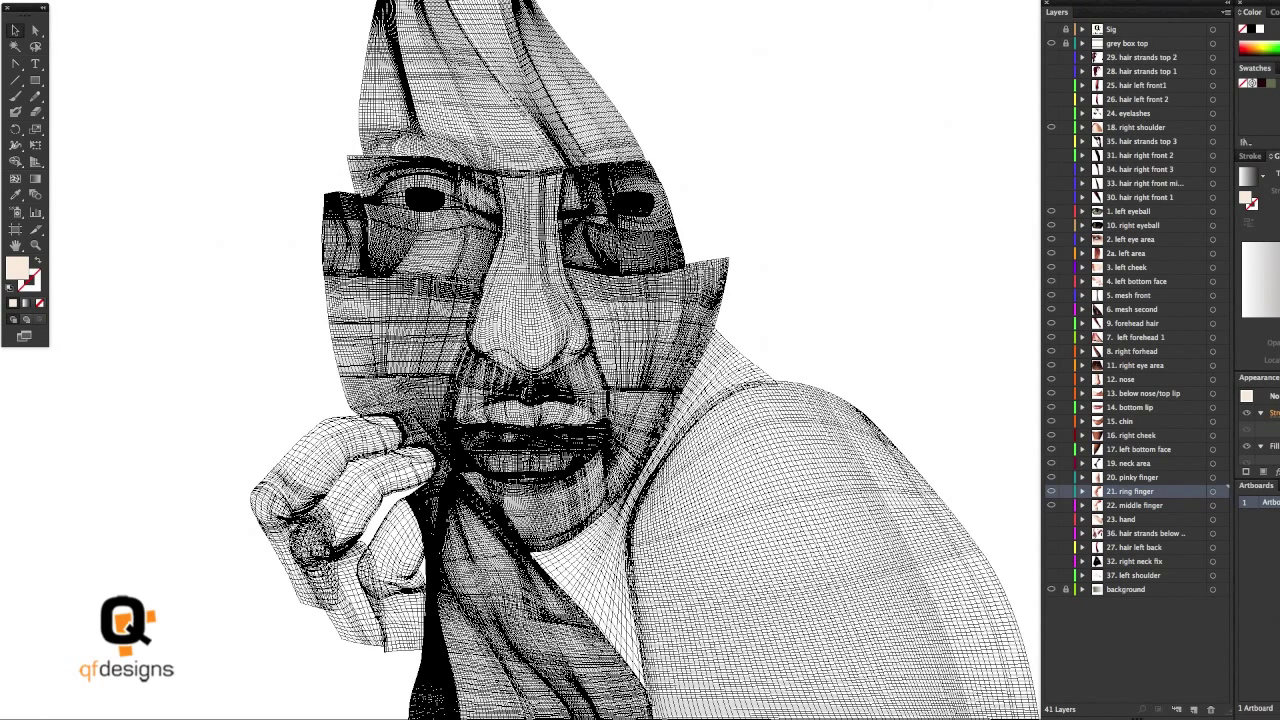
key(ctrl+y)
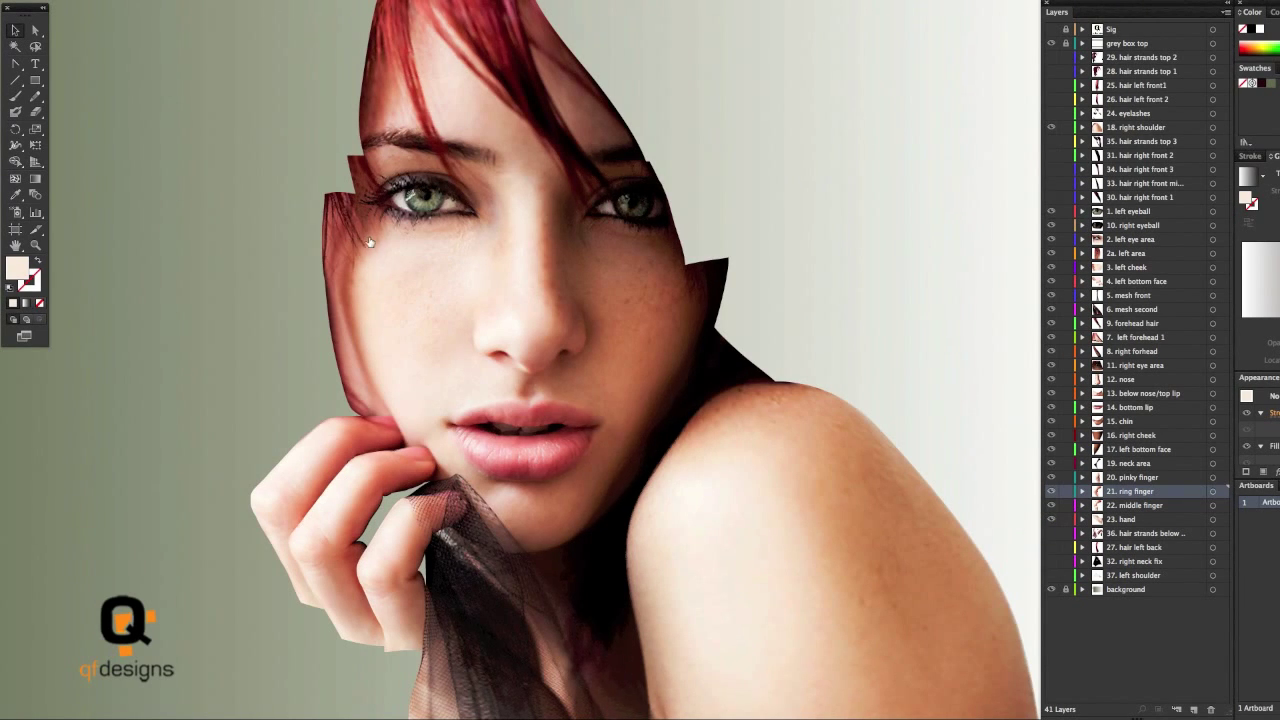
click(374, 651)
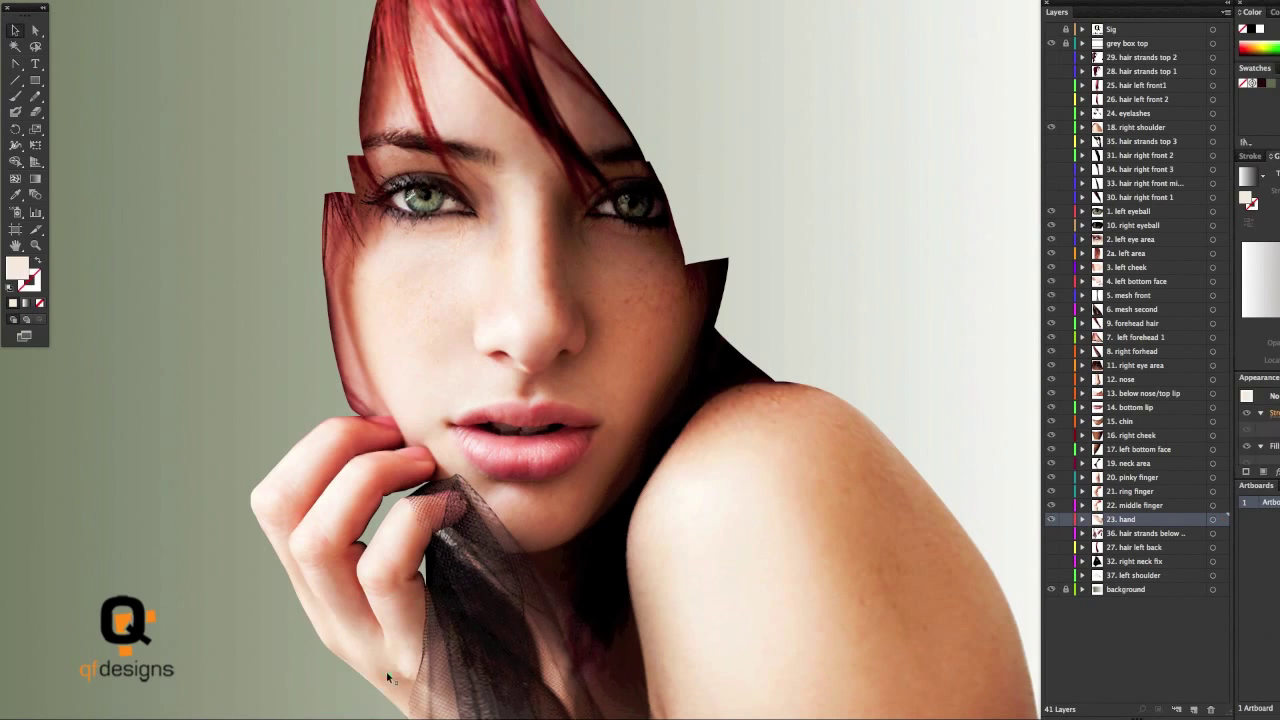
key(ctrl+y)
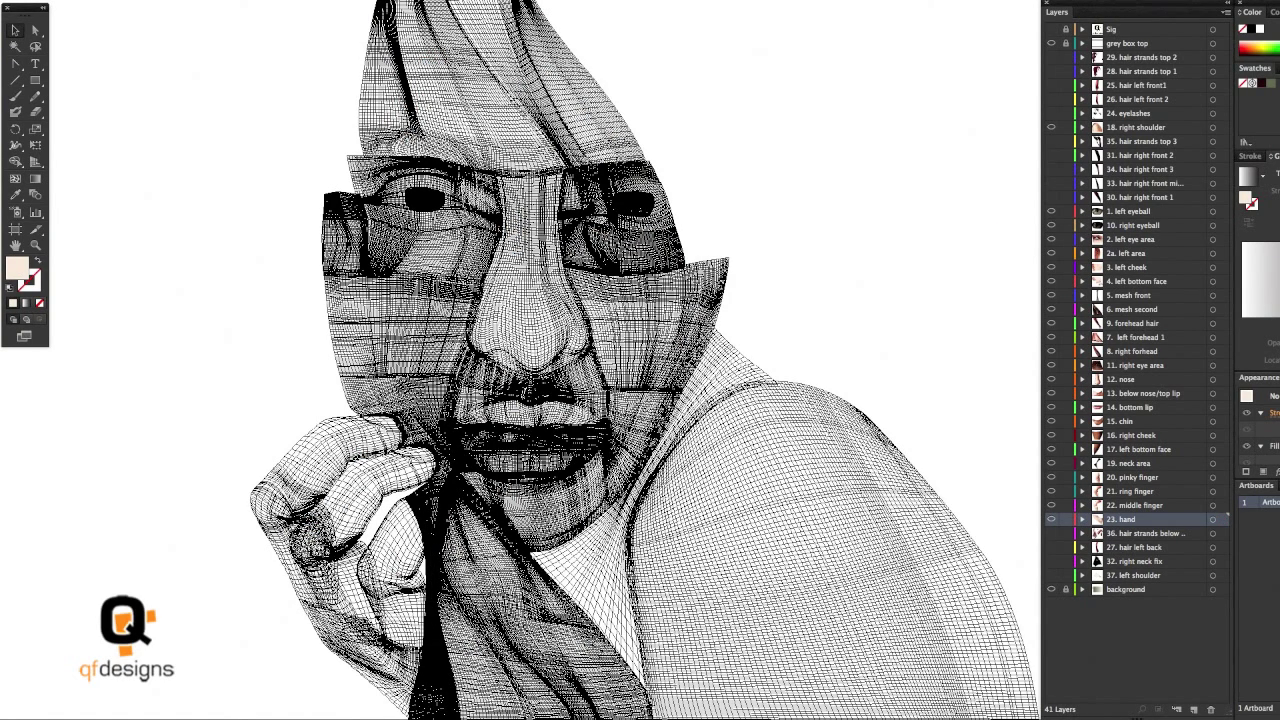
key(ctrl+y)
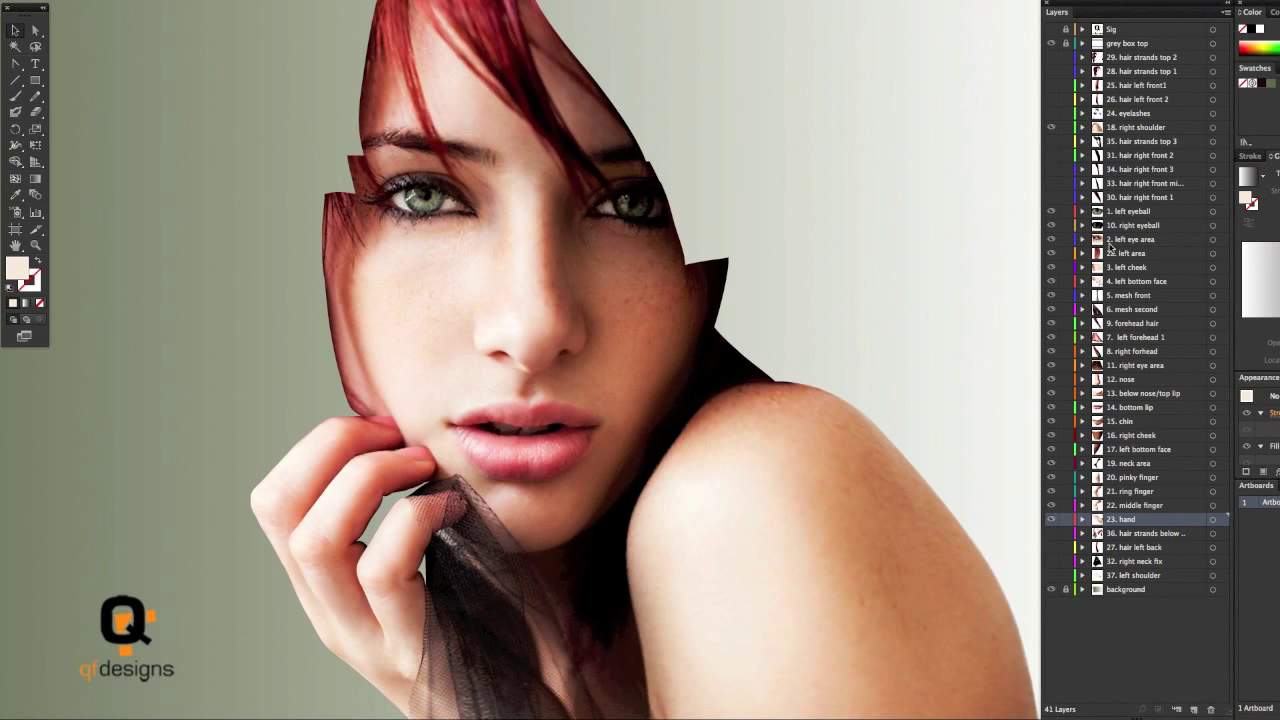
Show the "24. eyelashes" and "25. hair left front1" layers, selecting and deselecting the hair mesh to highlight it
click(1051, 114)
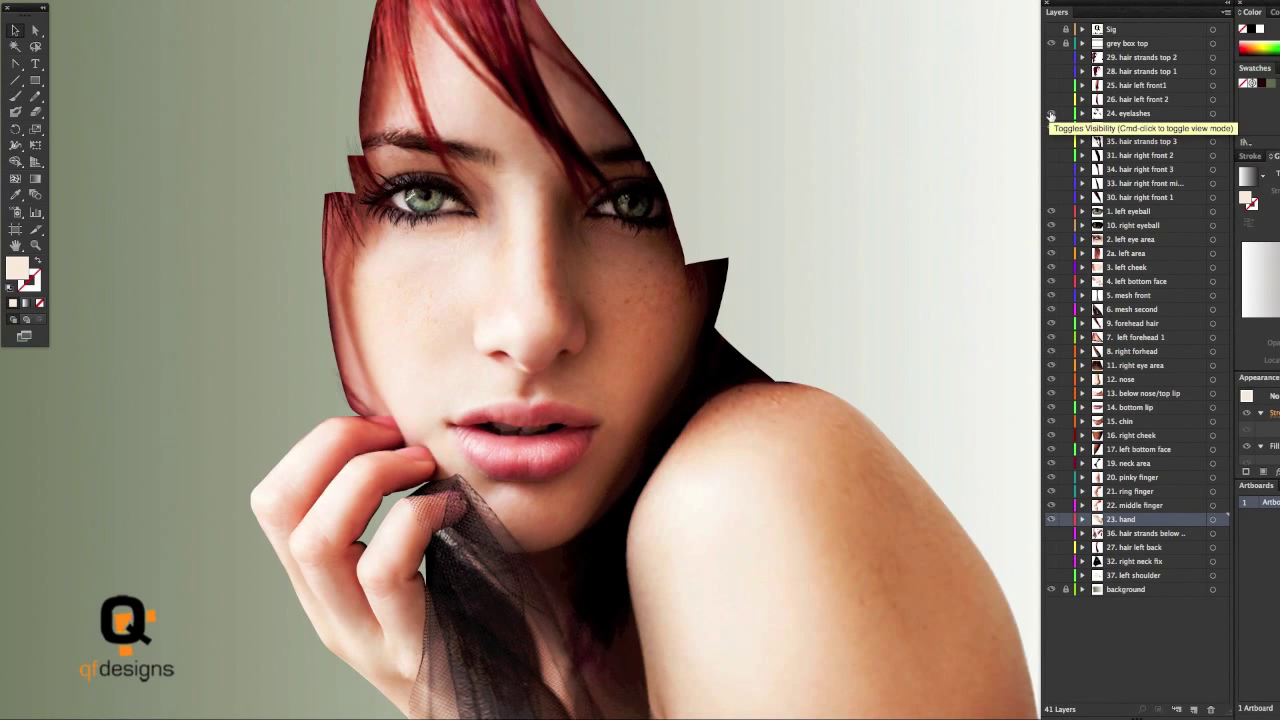
click(1051, 85)
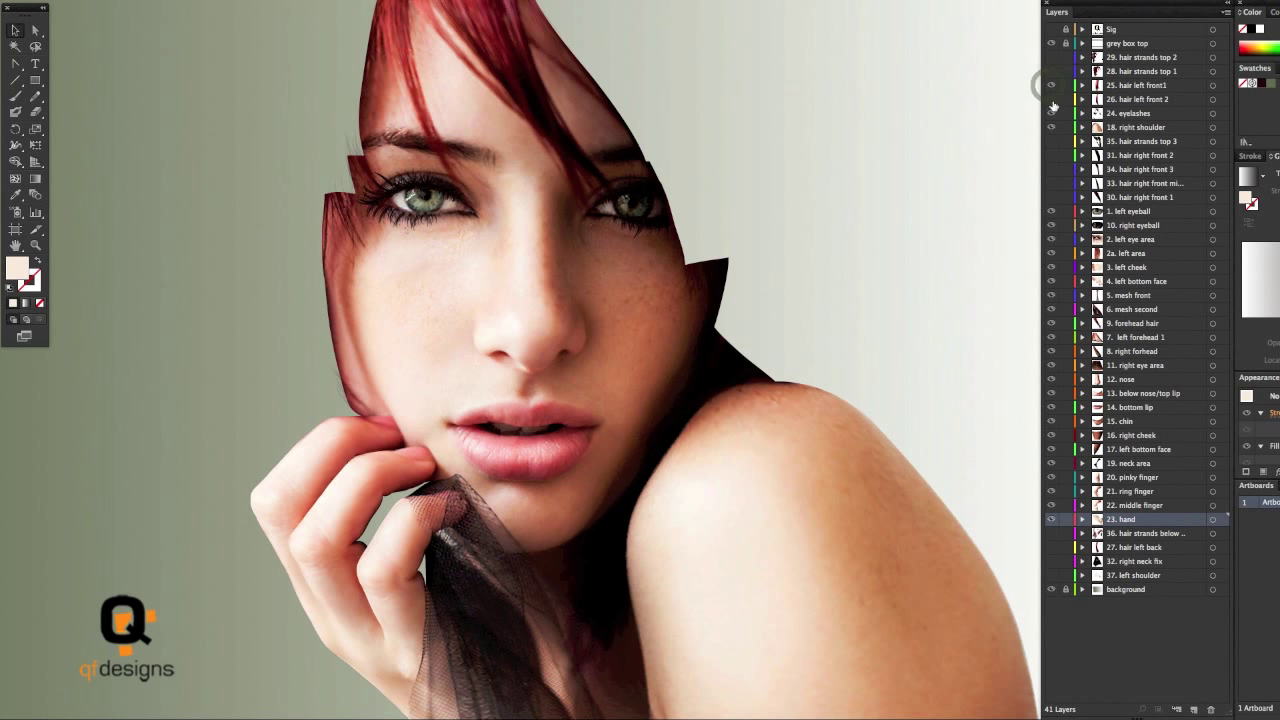
click(344, 50)
click(587, 4)
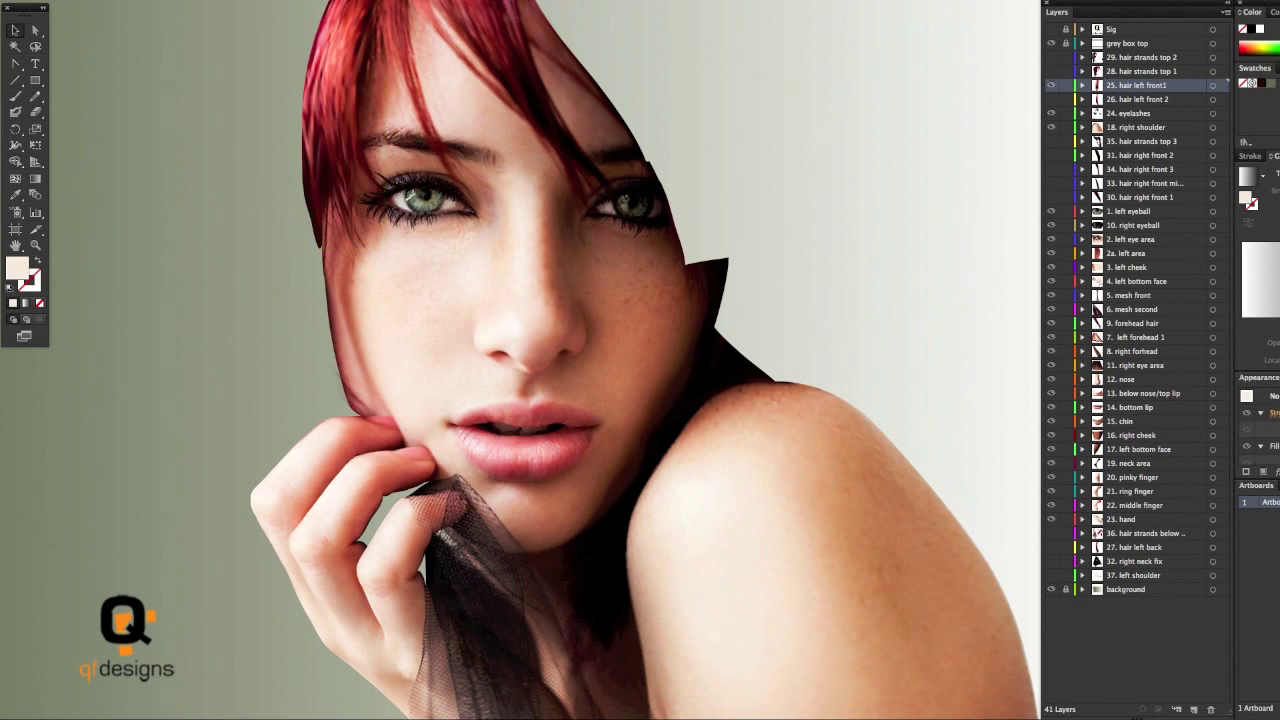
Show the "26. hair left front 2" layer, highlight its mesh, and check it in outline view before returning to preview
click(286, 199)
click(232, 140)
click(190, 1)
click(215, 8)
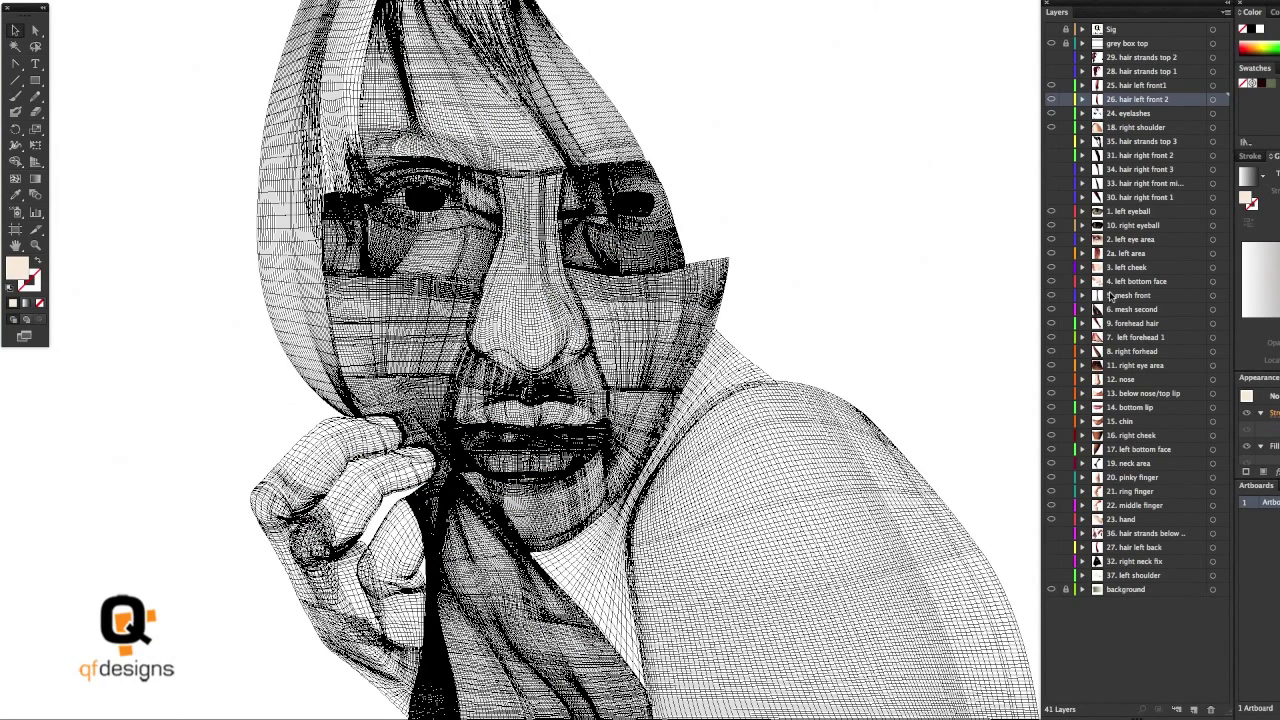
key(ctrl+y)
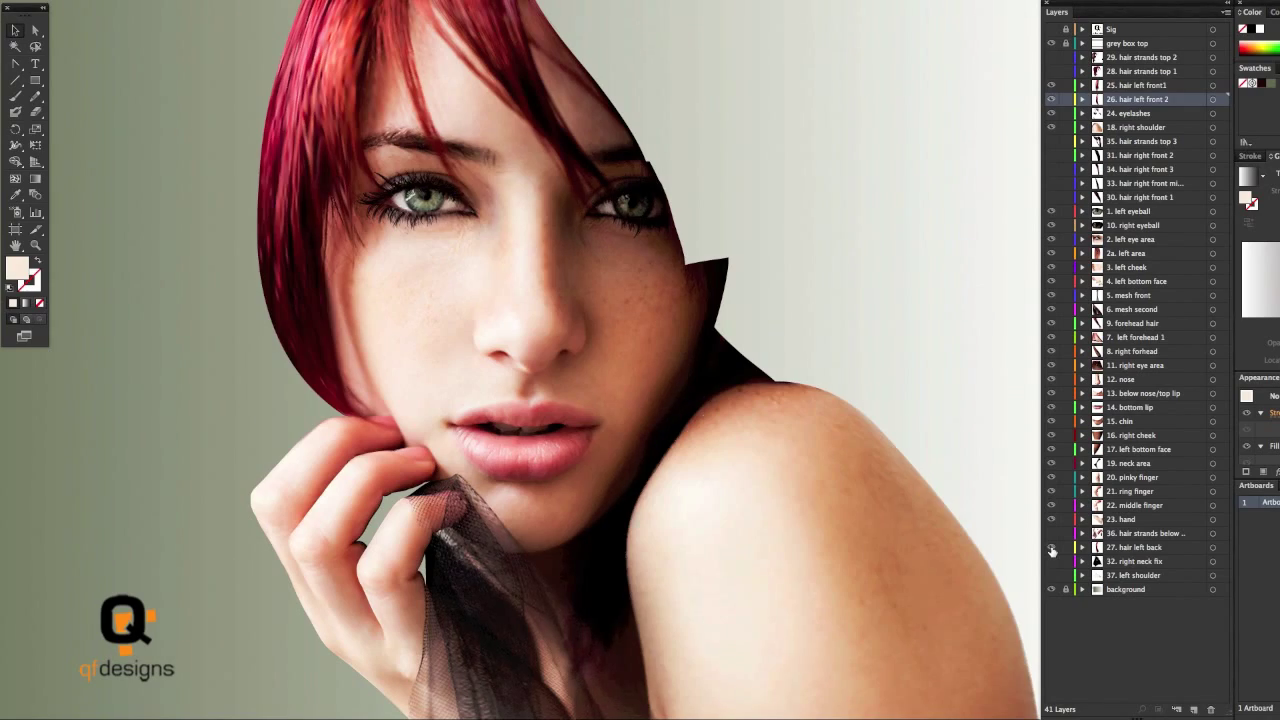
Show the "27. hair left back" layer, highlight its mesh, and examine it in outline view before returning to preview
click(1051, 549)
click(230, 130)
click(213, 114)
click(195, 1)
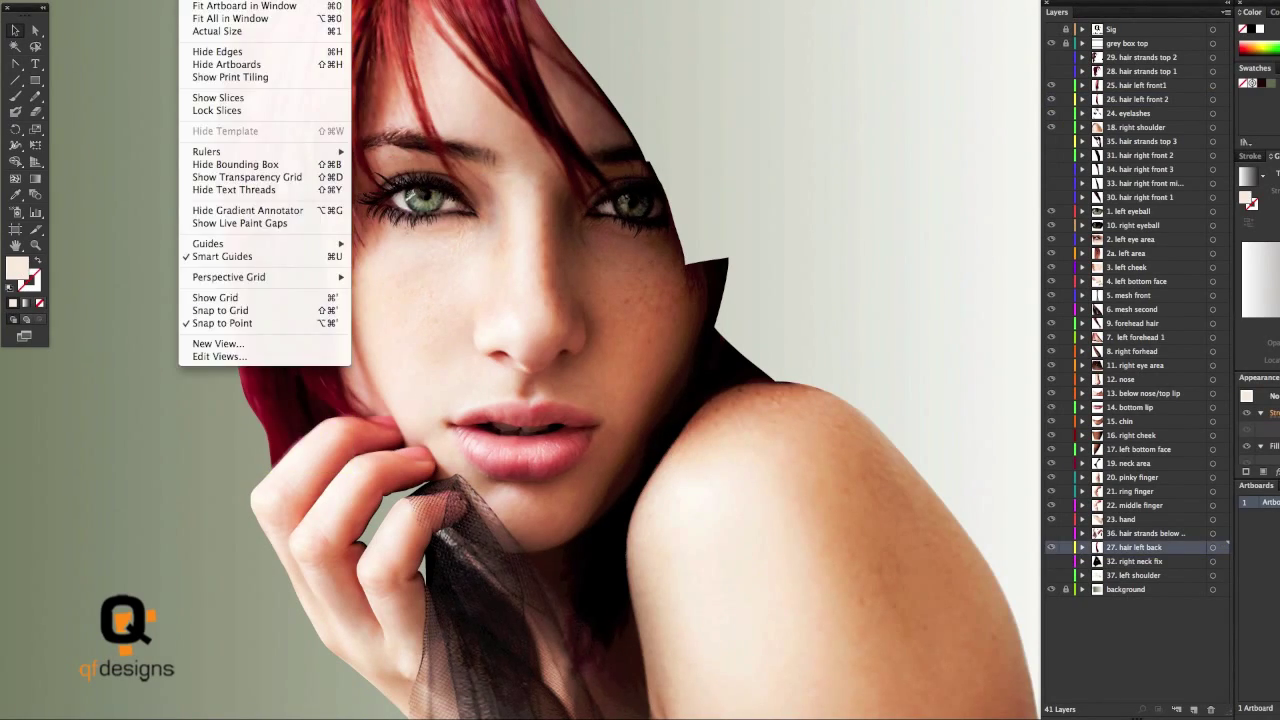
key(ctrl+y)
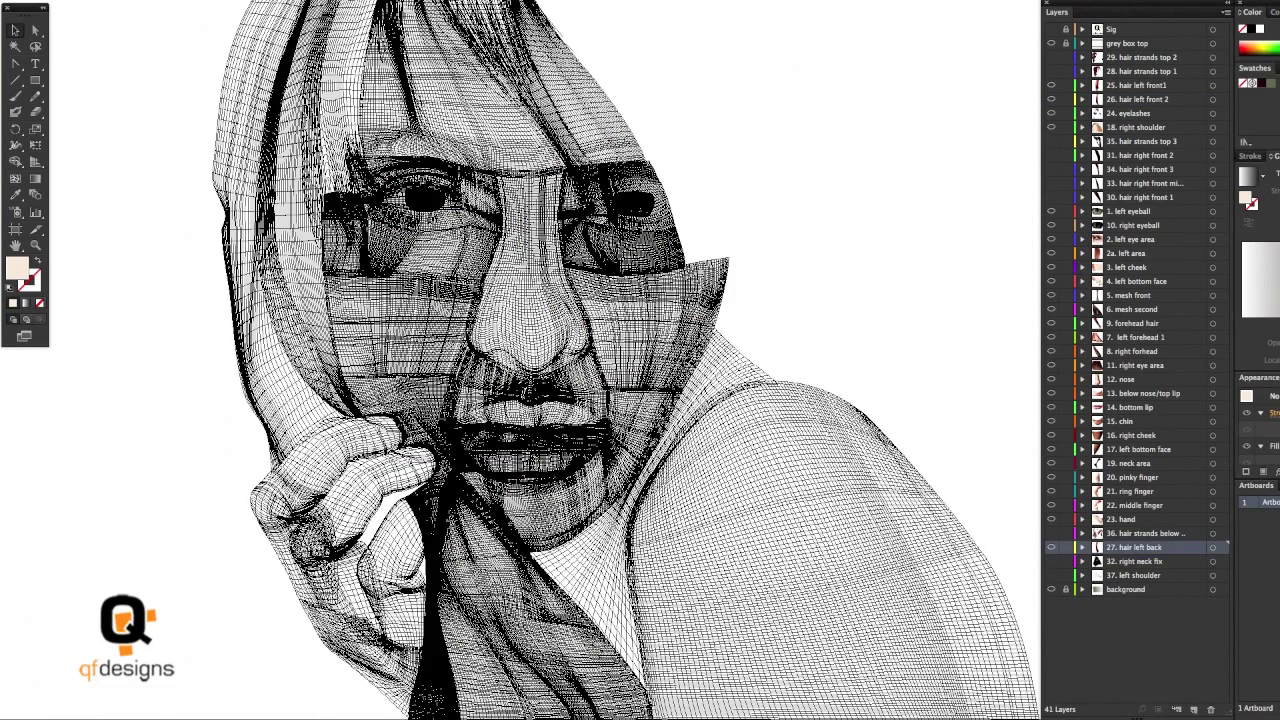
click(195, 1)
click(207, 6)
key(ctrl+y)
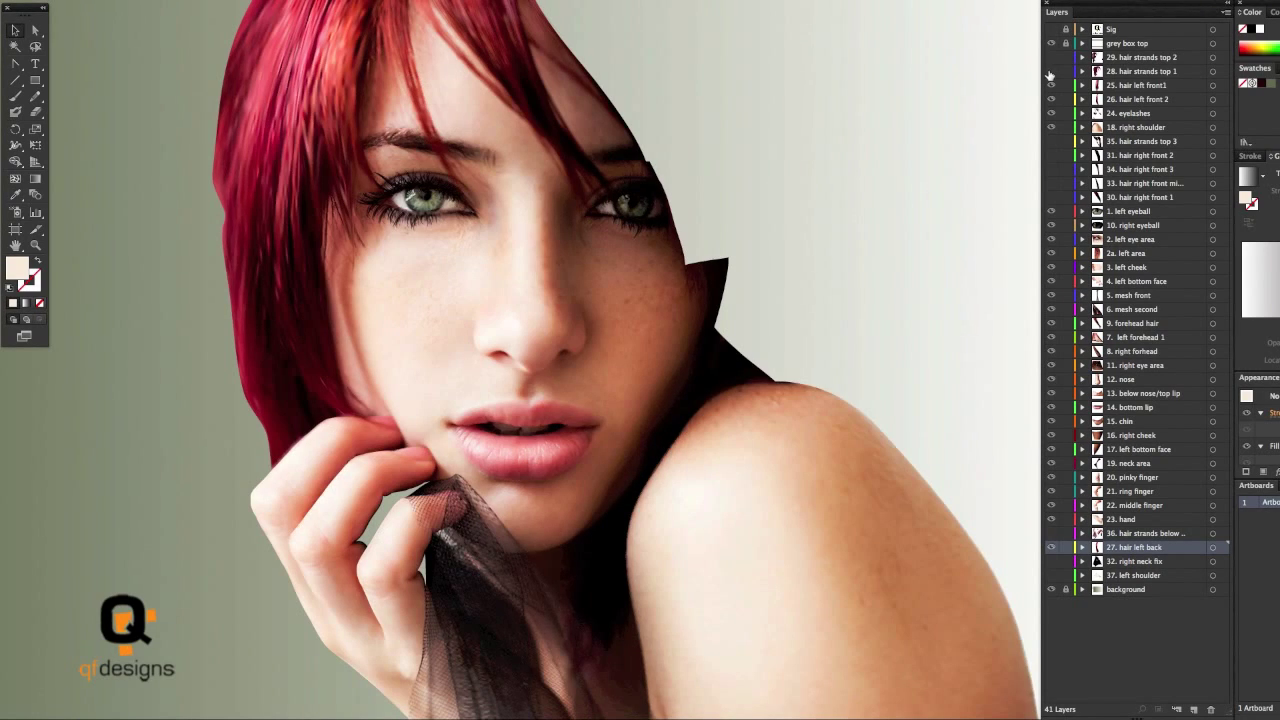
Show the "28. hair strands top 1" and "29. hair strands top 2" layers, highlighting the first layer's strands by selecting them
click(214, 76)
click(157, 55)
click(1050, 58)
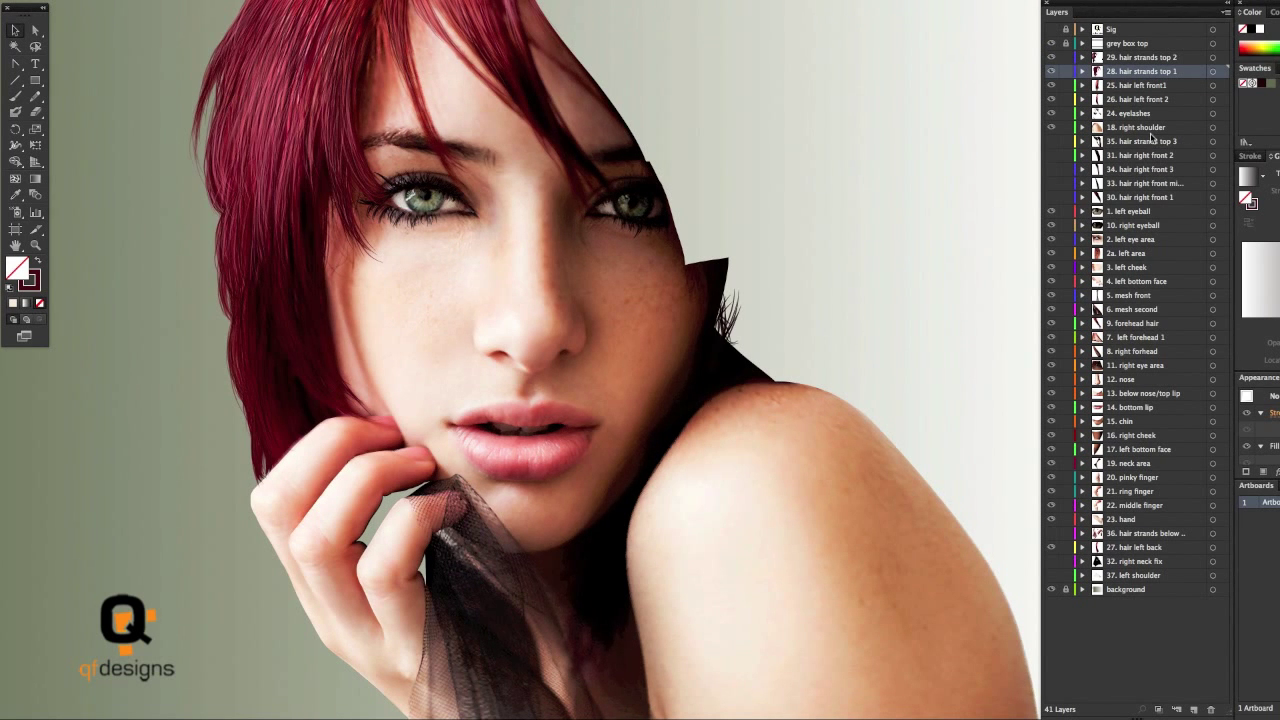
Show the "30. hair right front 1" layer, then select and deselect its mesh to highlight it
click(1051, 199)
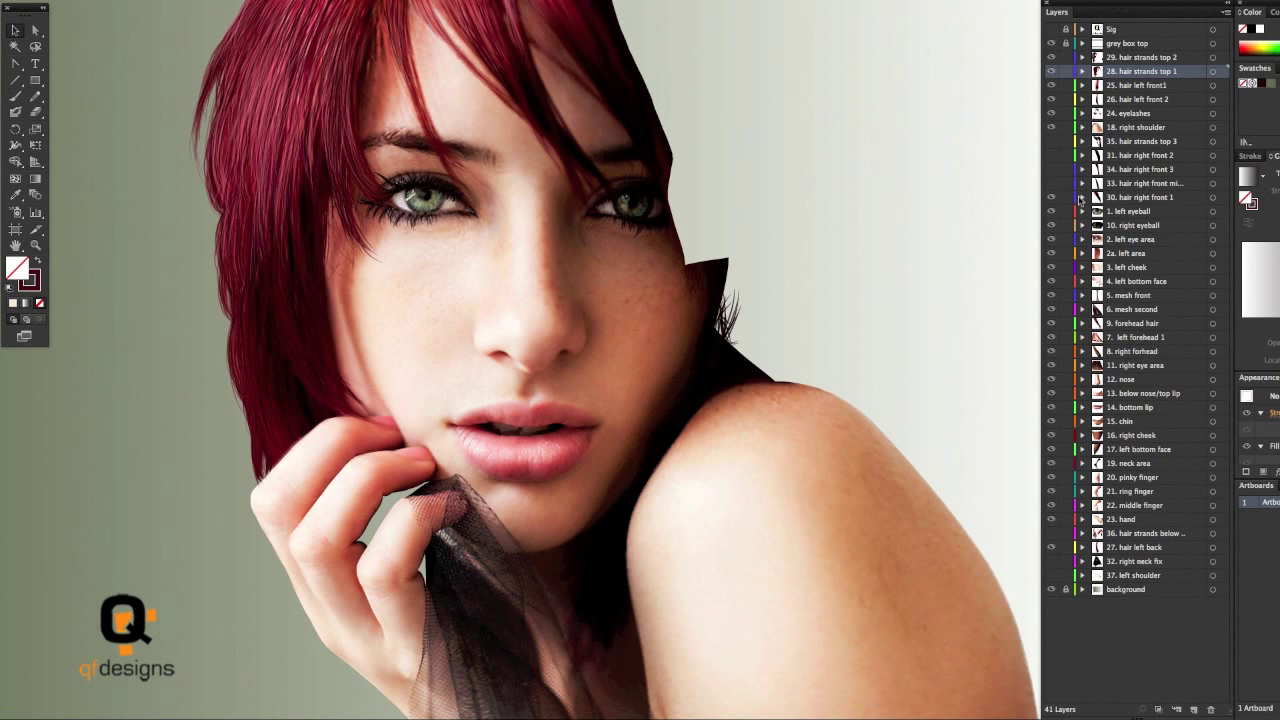
click(1051, 197)
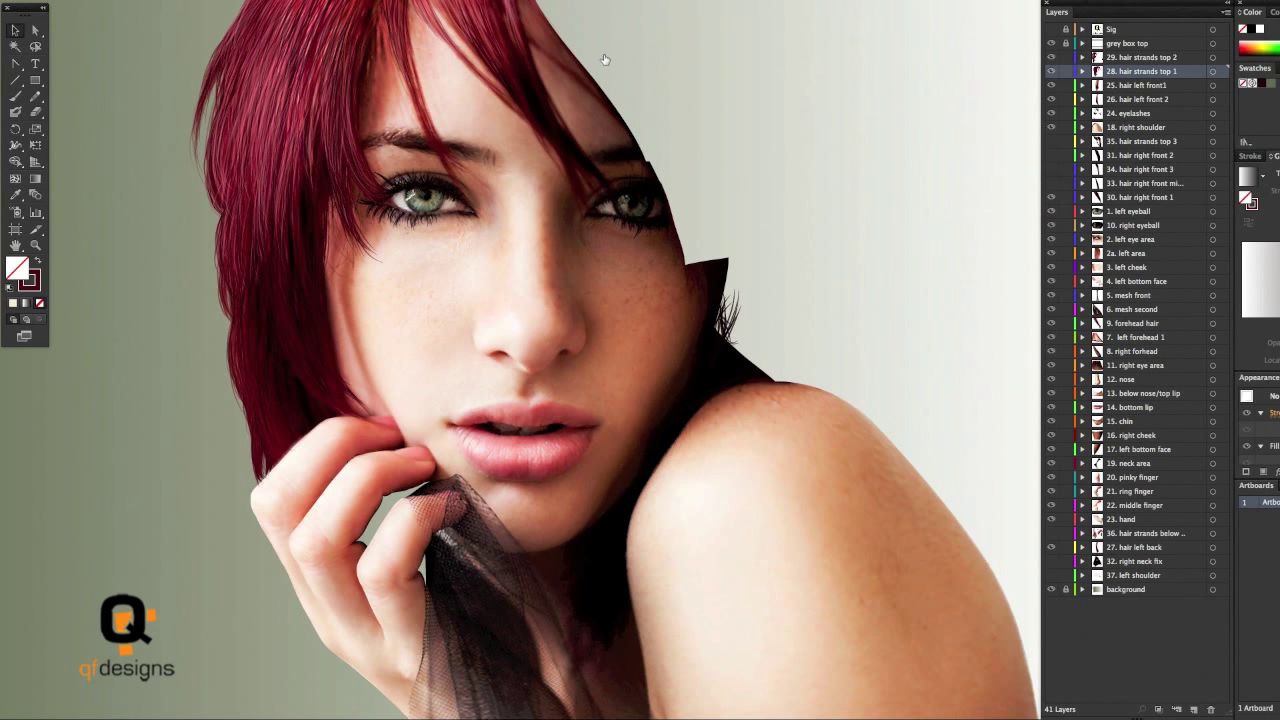
click(594, 40)
click(826, 130)
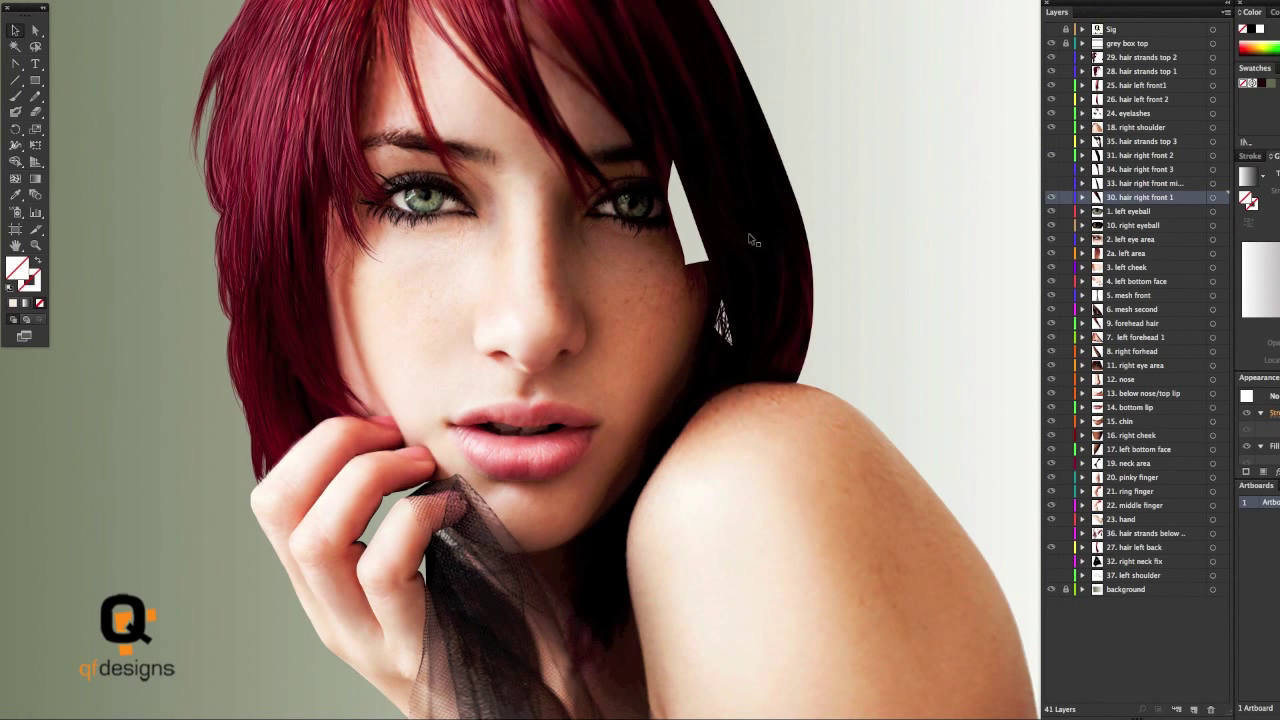
Highlight the "31. hair right front 2" layer's mesh and examine it in outline view before returning to preview
click(768, 236)
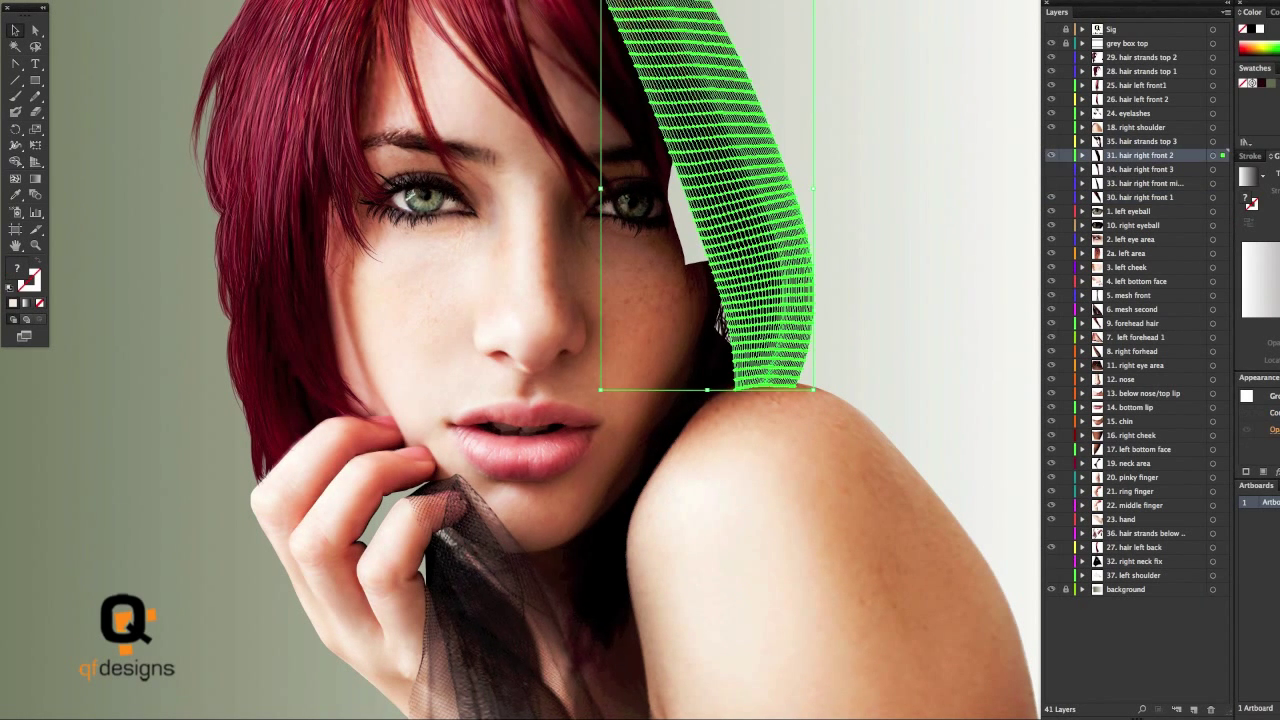
click(897, 49)
click(188, 0)
click(205, 0)
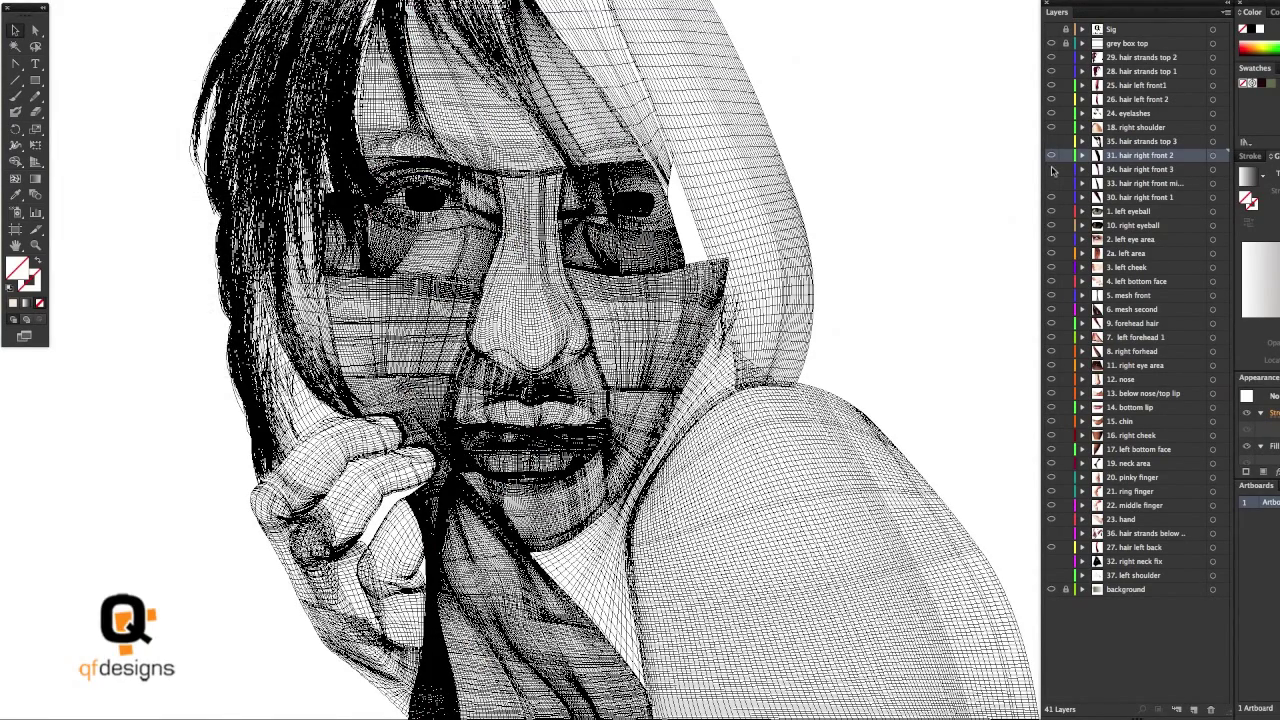
key(super+y)
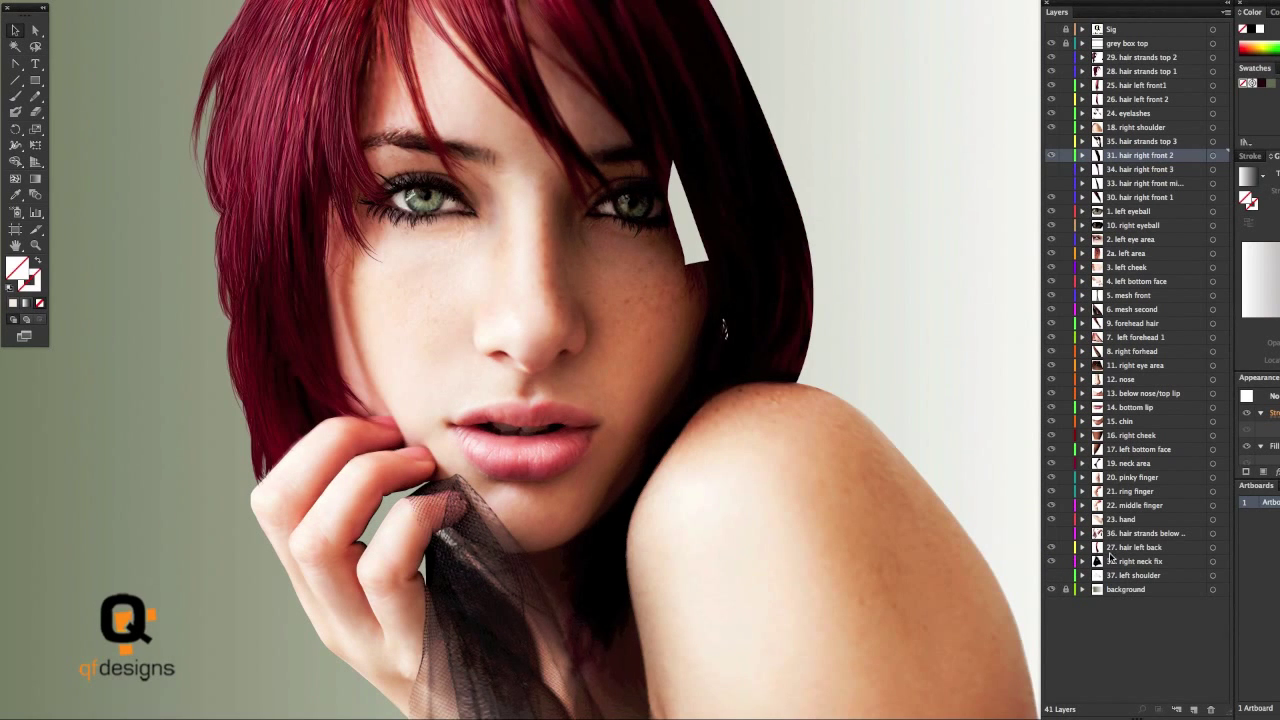
Show the "33. hair right front mi..." and "34. hair right front 3" layers, selecting and deselecting the first layer's mesh
click(1051, 184)
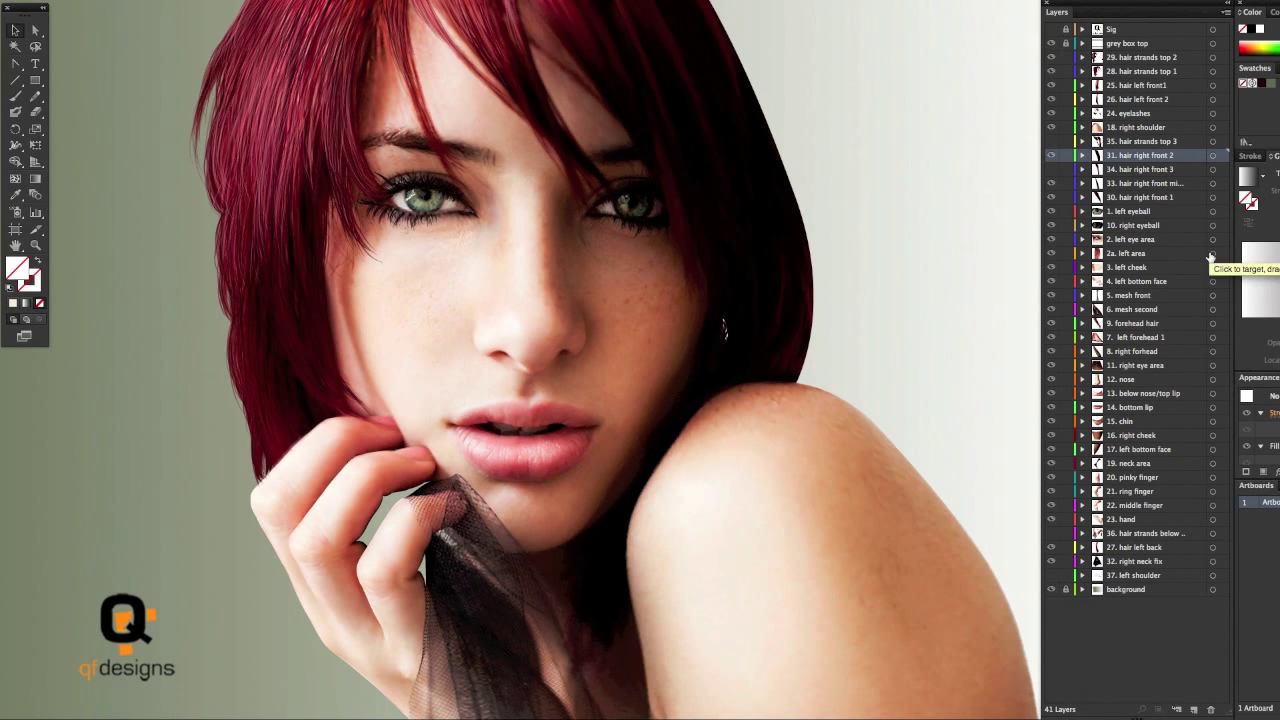
click(690, 236)
click(953, 218)
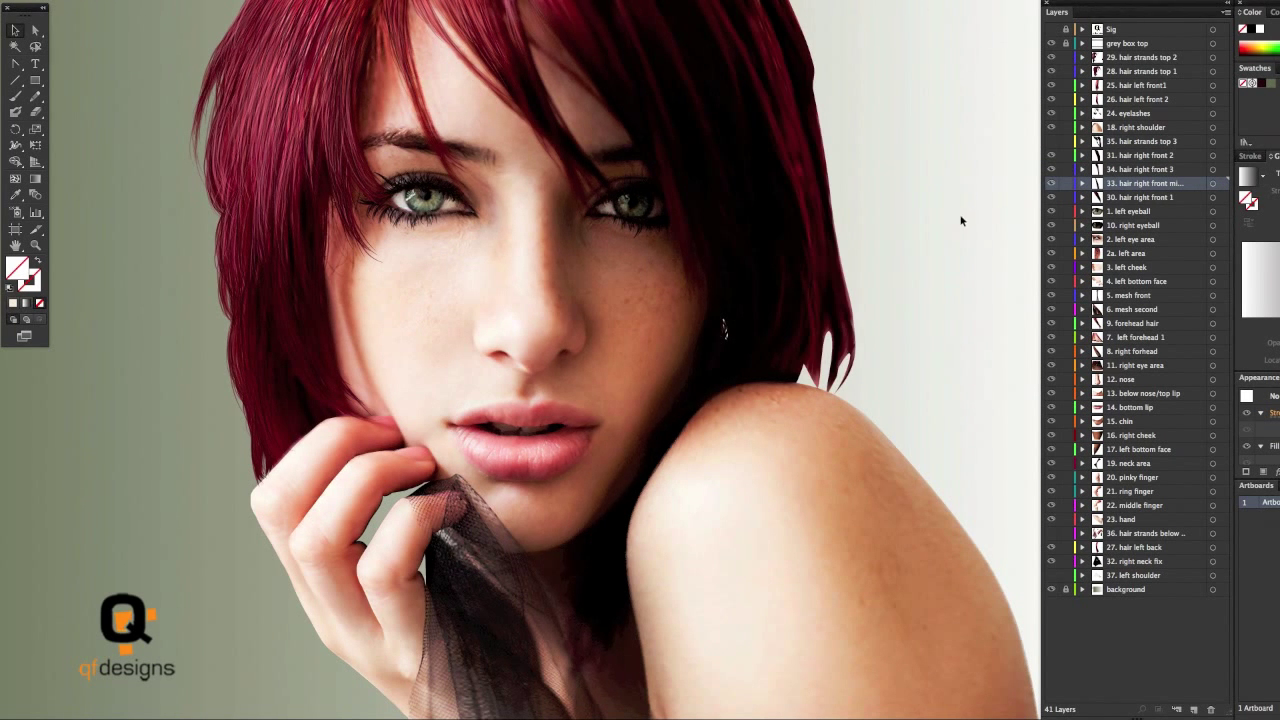
Show the "35. hair strands top 3", "36. hair strands below" and "37. left shoulder" layers to complete the portrait
click(1051, 143)
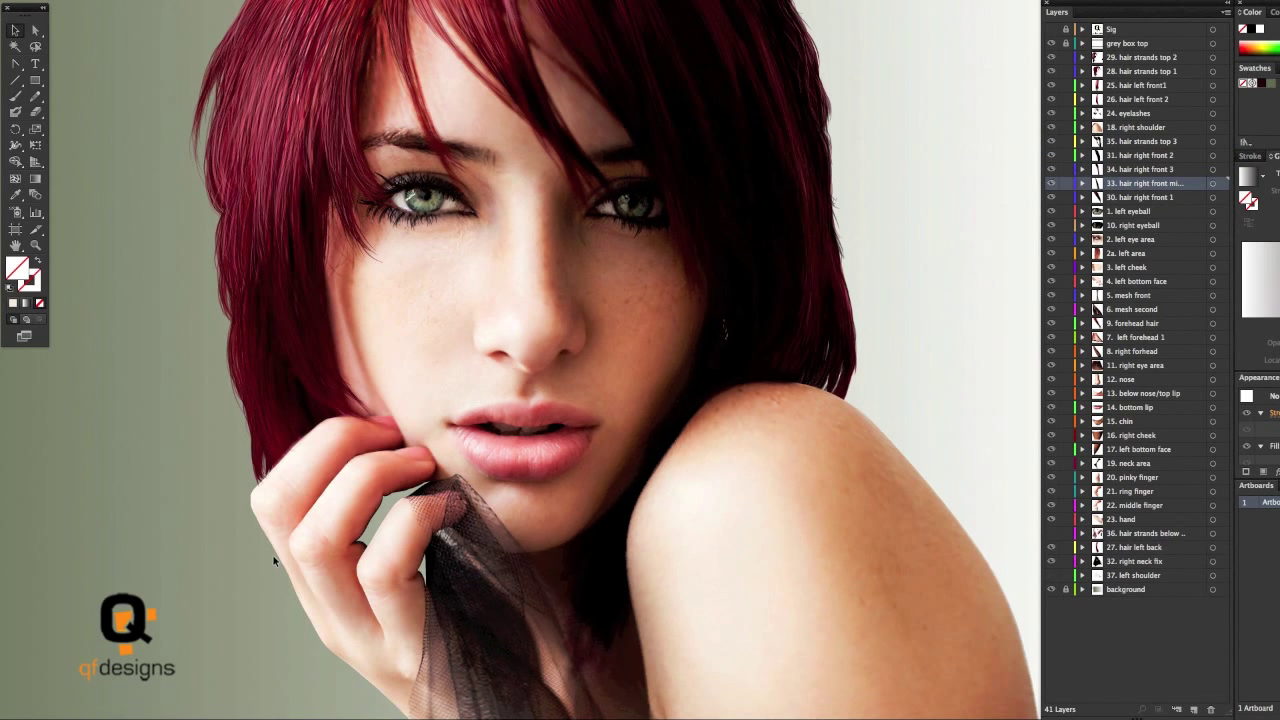
click(1051, 535)
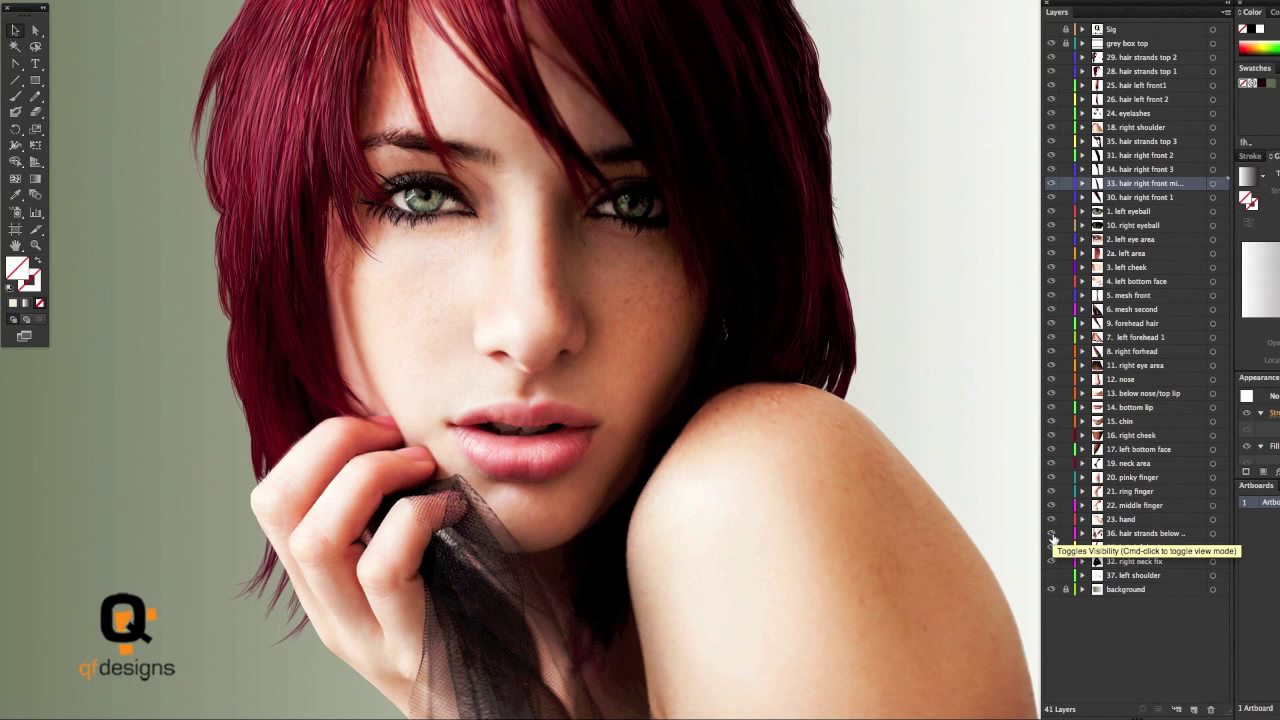
click(1051, 578)
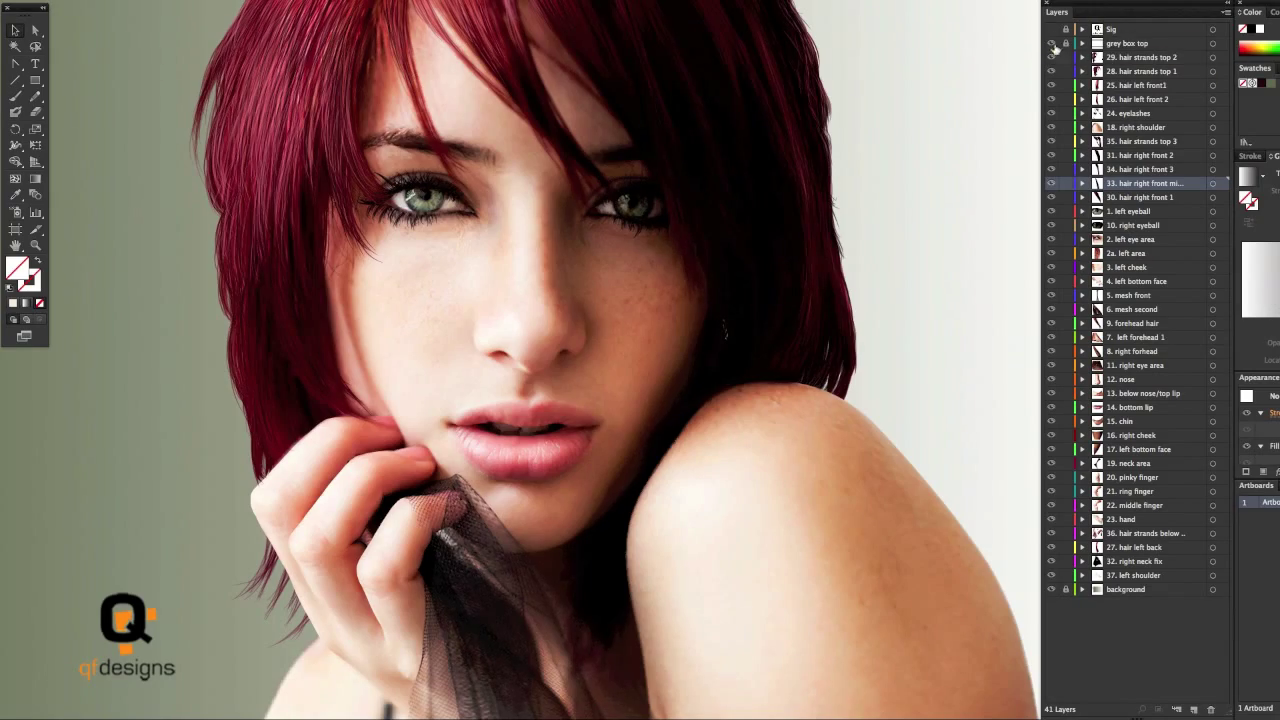
Examine the fully assembled portrait in outline view, then return to preview
click(198, 0)
click(214, 0)
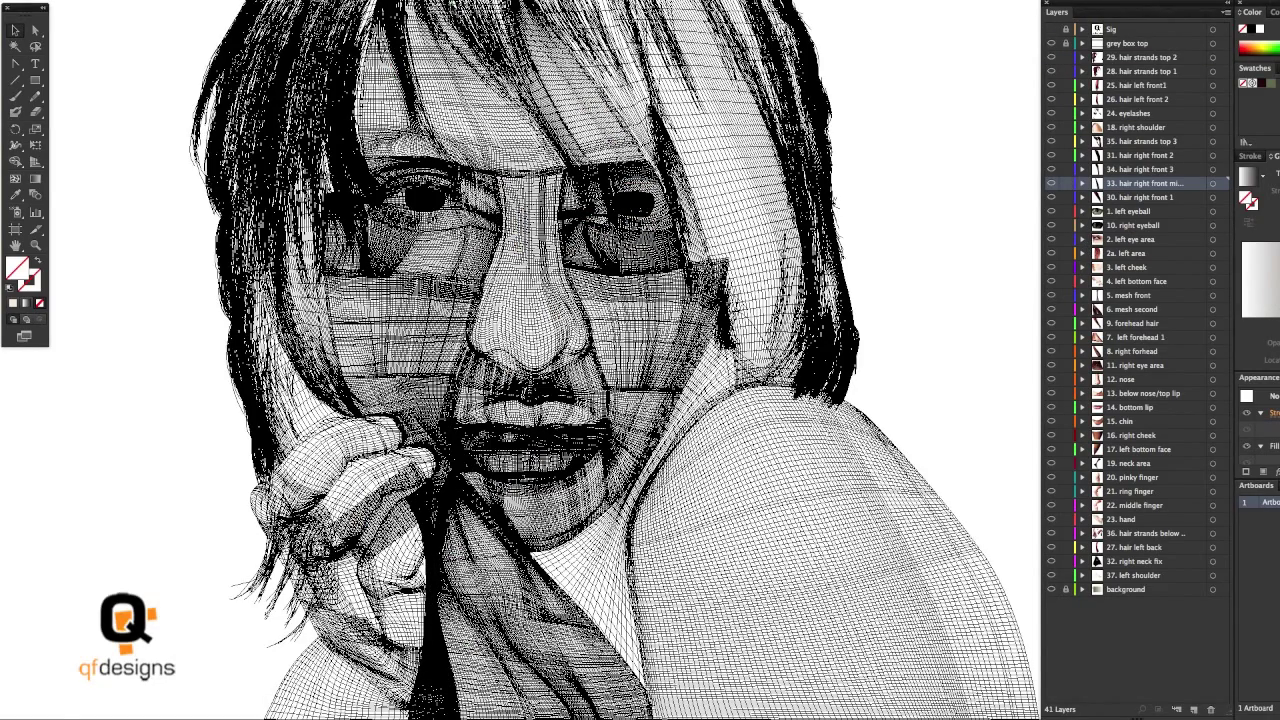
click(198, 0)
click(214, 0)
key(super+y)
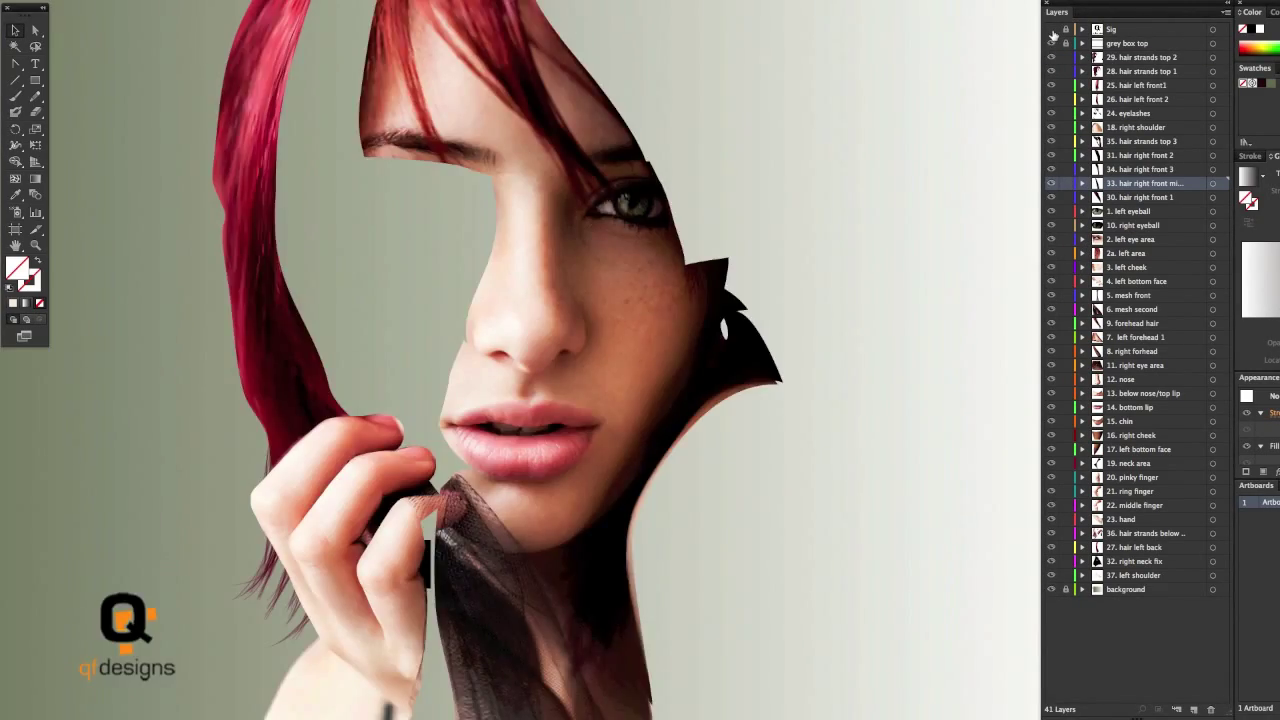
Show the unlocked "Sig" layer, clear the right shoulder selection, and lock the layers from "grey box top" down to "37. left shoulder"
click(832, 540)
key(ctrl+shift+a)
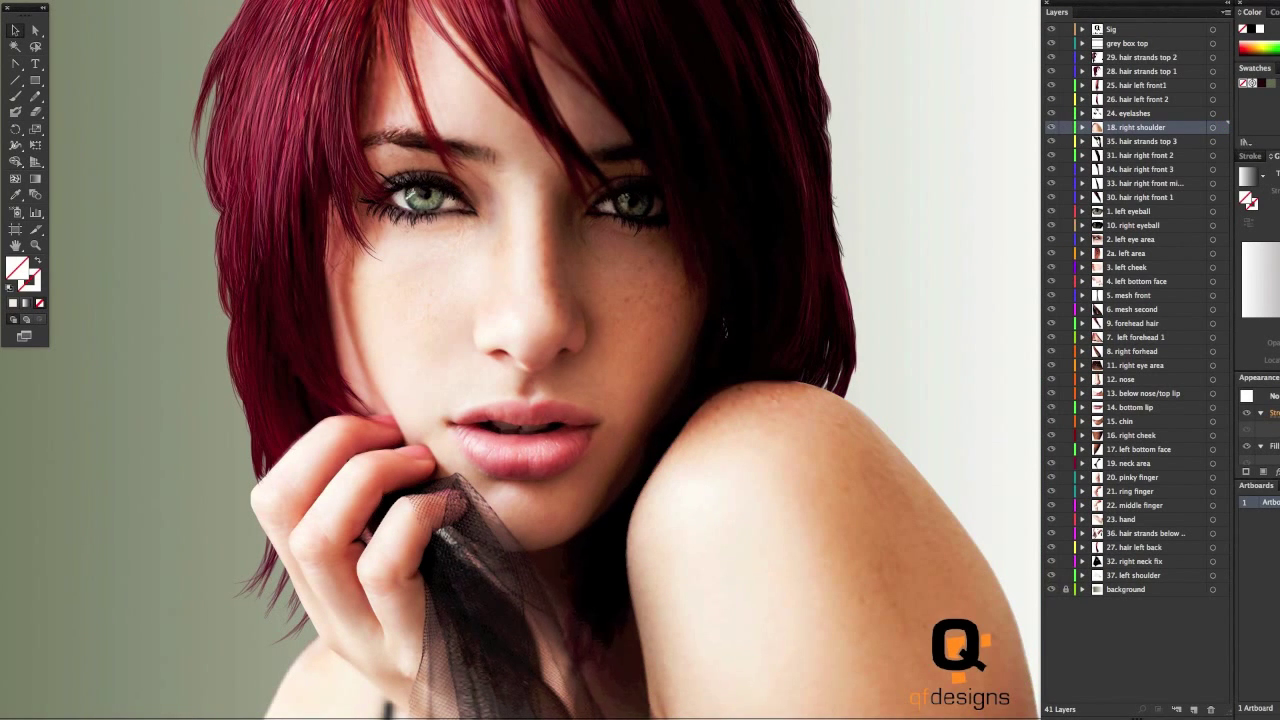
drag(1066, 44, 1066, 576)
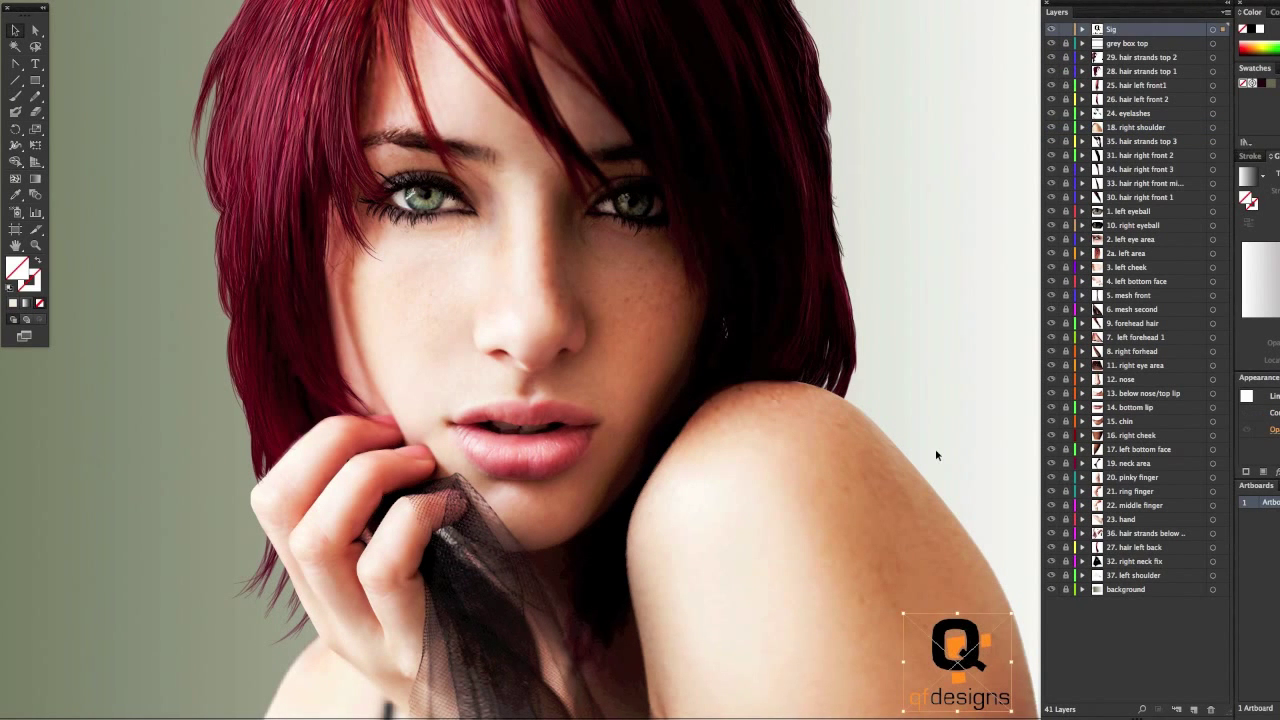
Try moving the signature logo upward, undo the move, and view the finished artwork in outline mode
drag(968, 660, 973, 418)
key(ctrl+z)
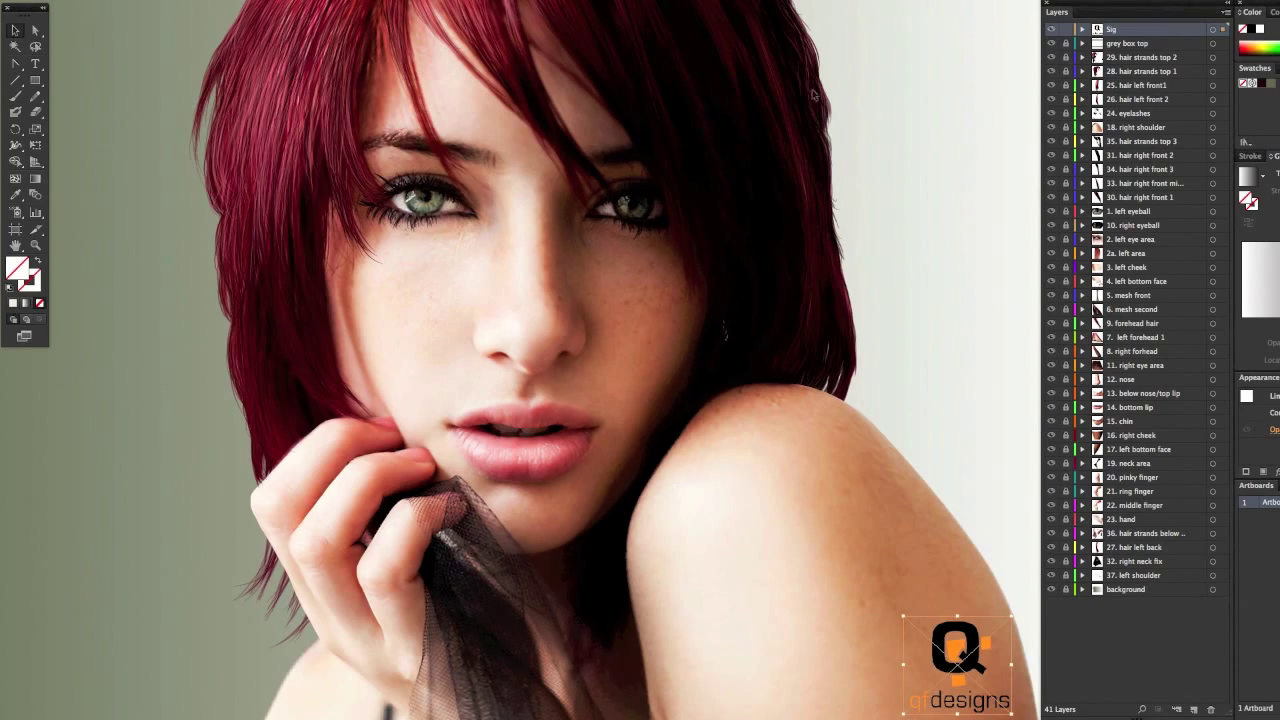
key(ctrl+y)
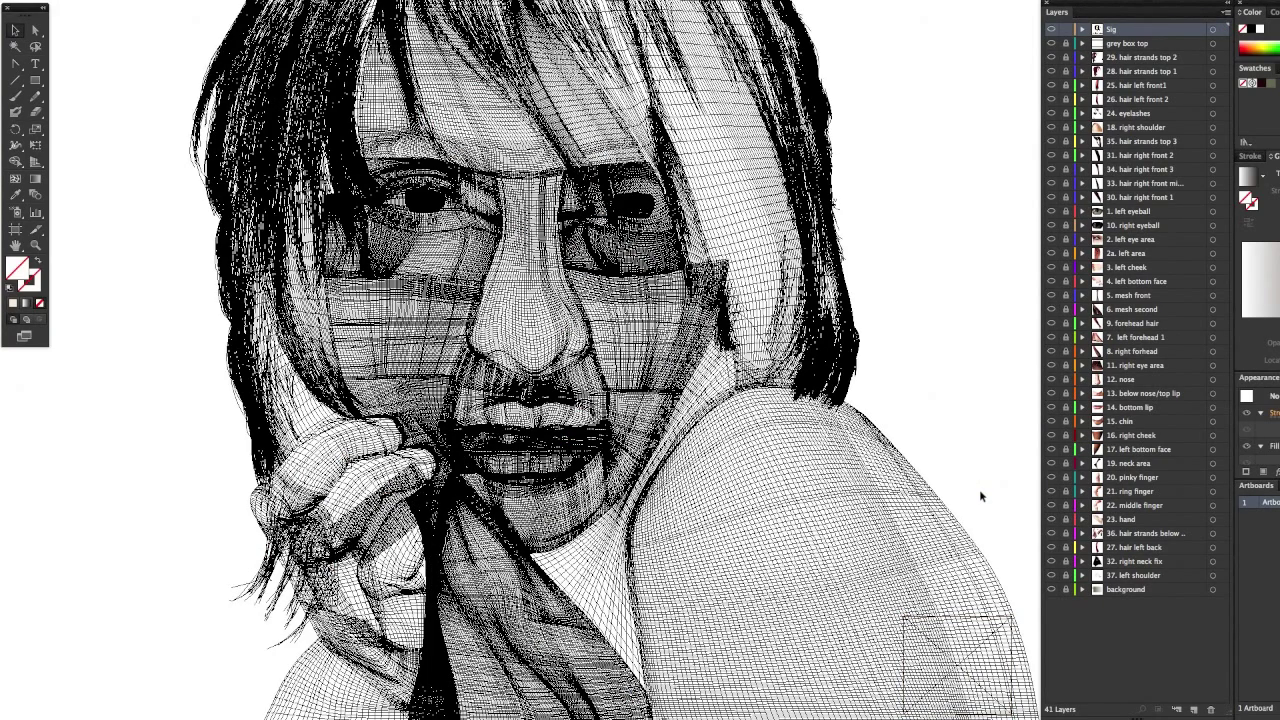